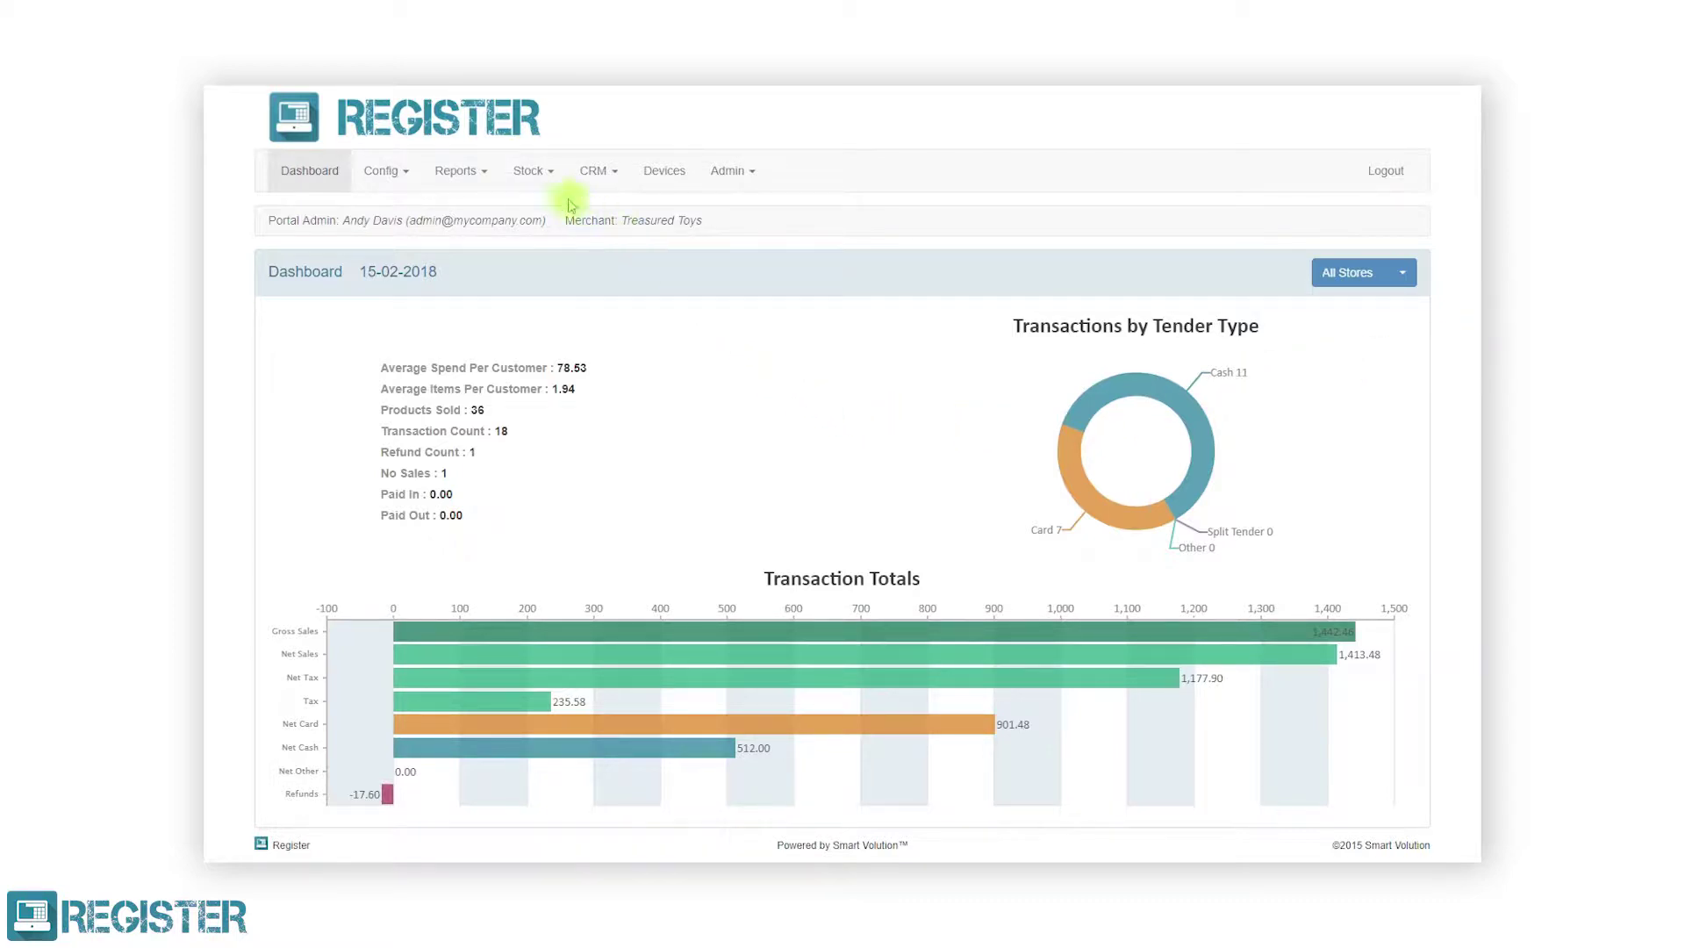
Go to Stock > Products to list all 135 products, then start a new product.
{"action": "left_click", "coordinate": [540, 176]}
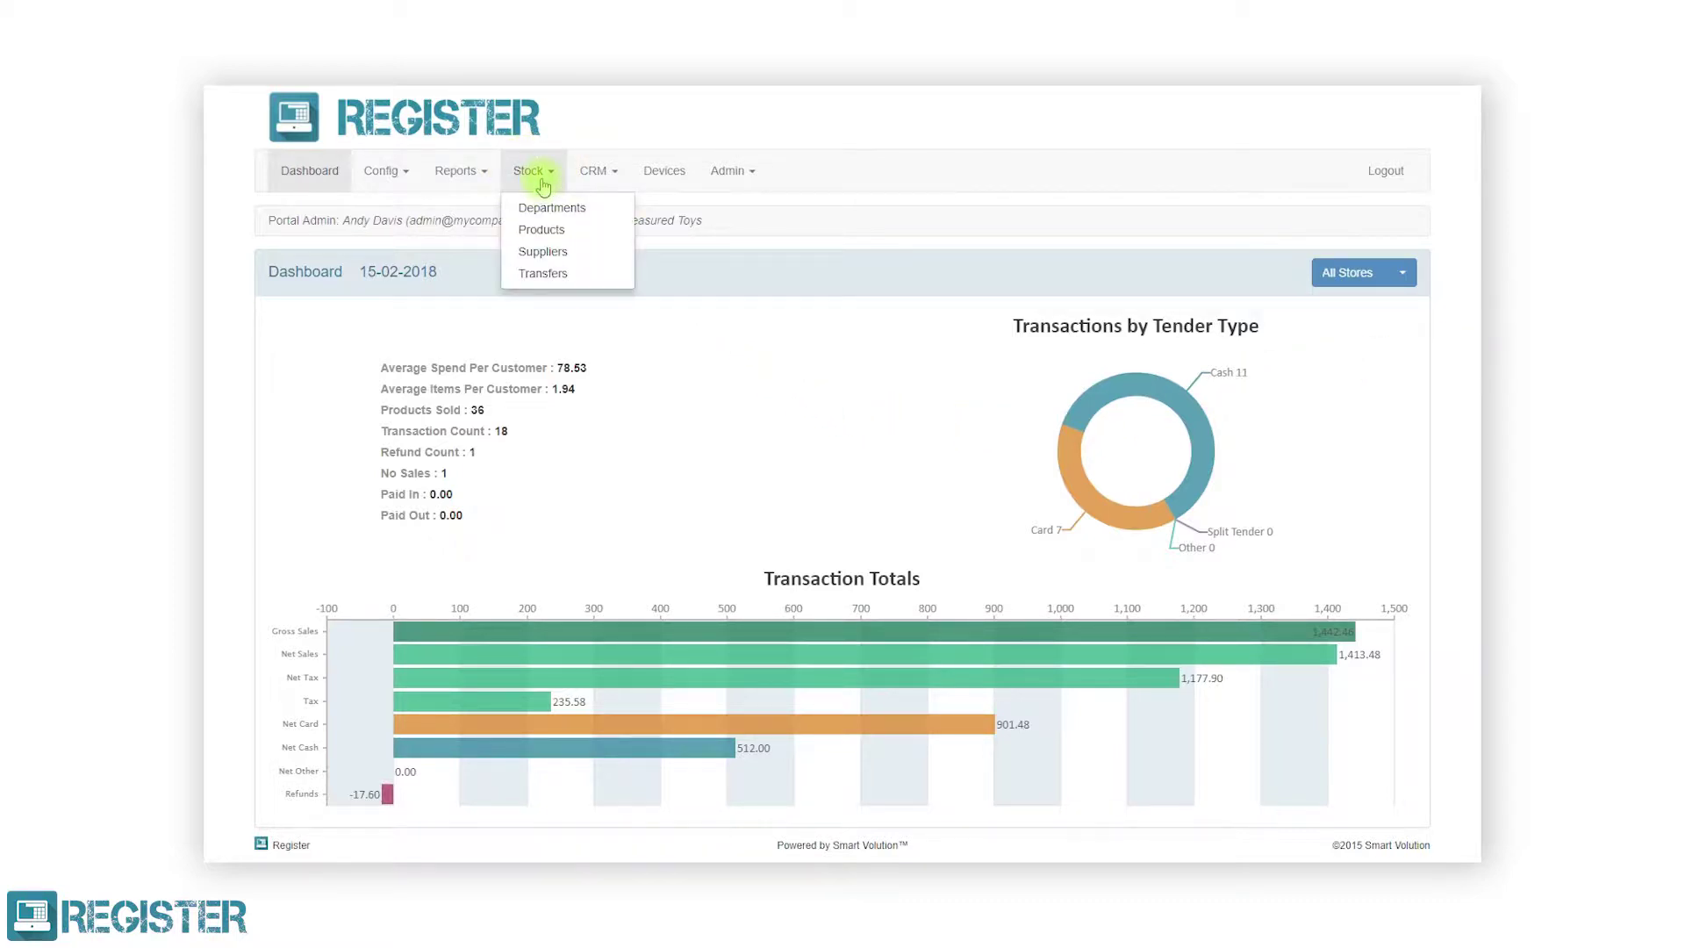
{"action": "left_click", "coordinate": [543, 228]}
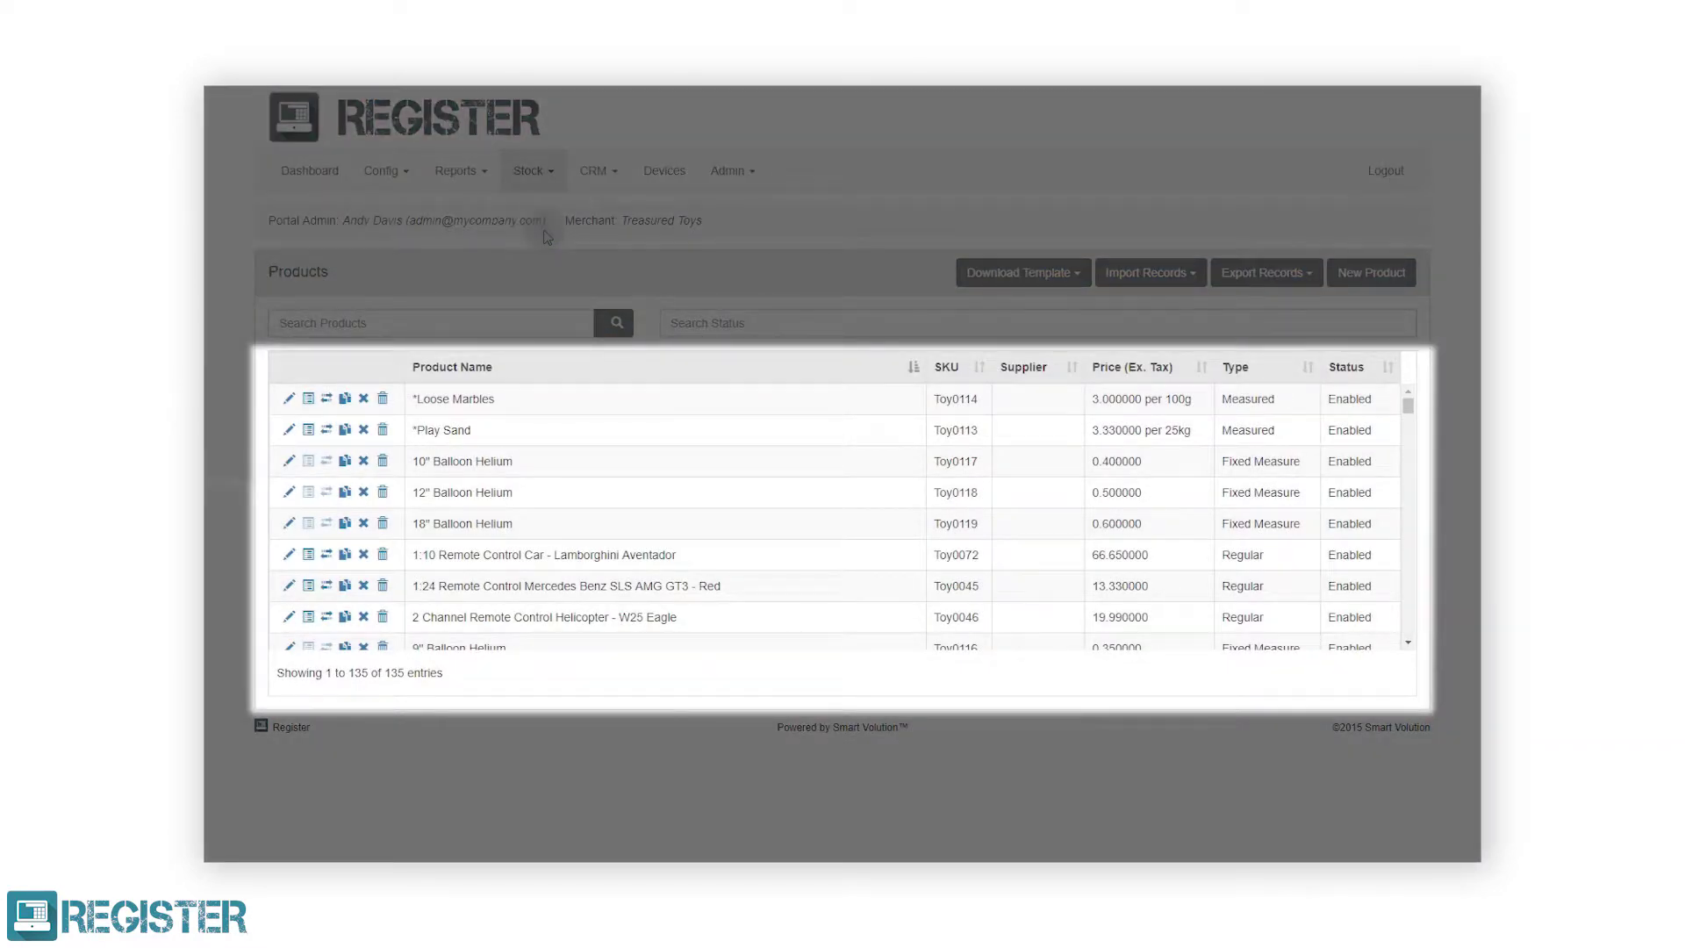
{"action": "left_click", "coordinate": [545, 237]}
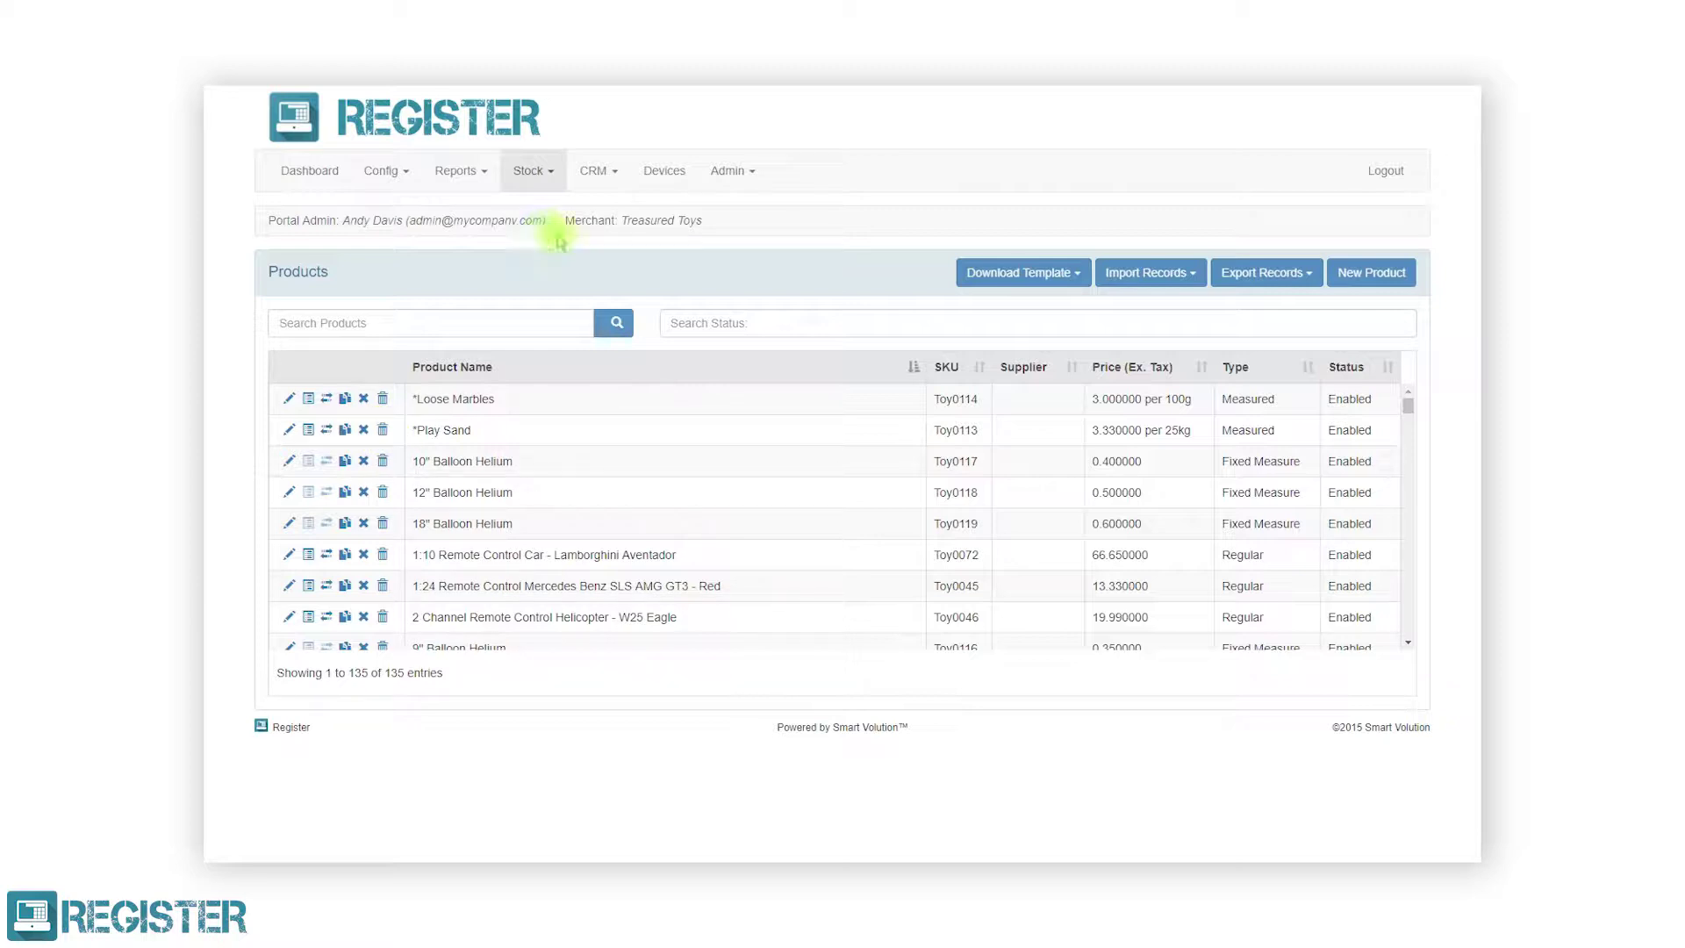
{"action": "left_click", "coordinate": [1358, 273]}
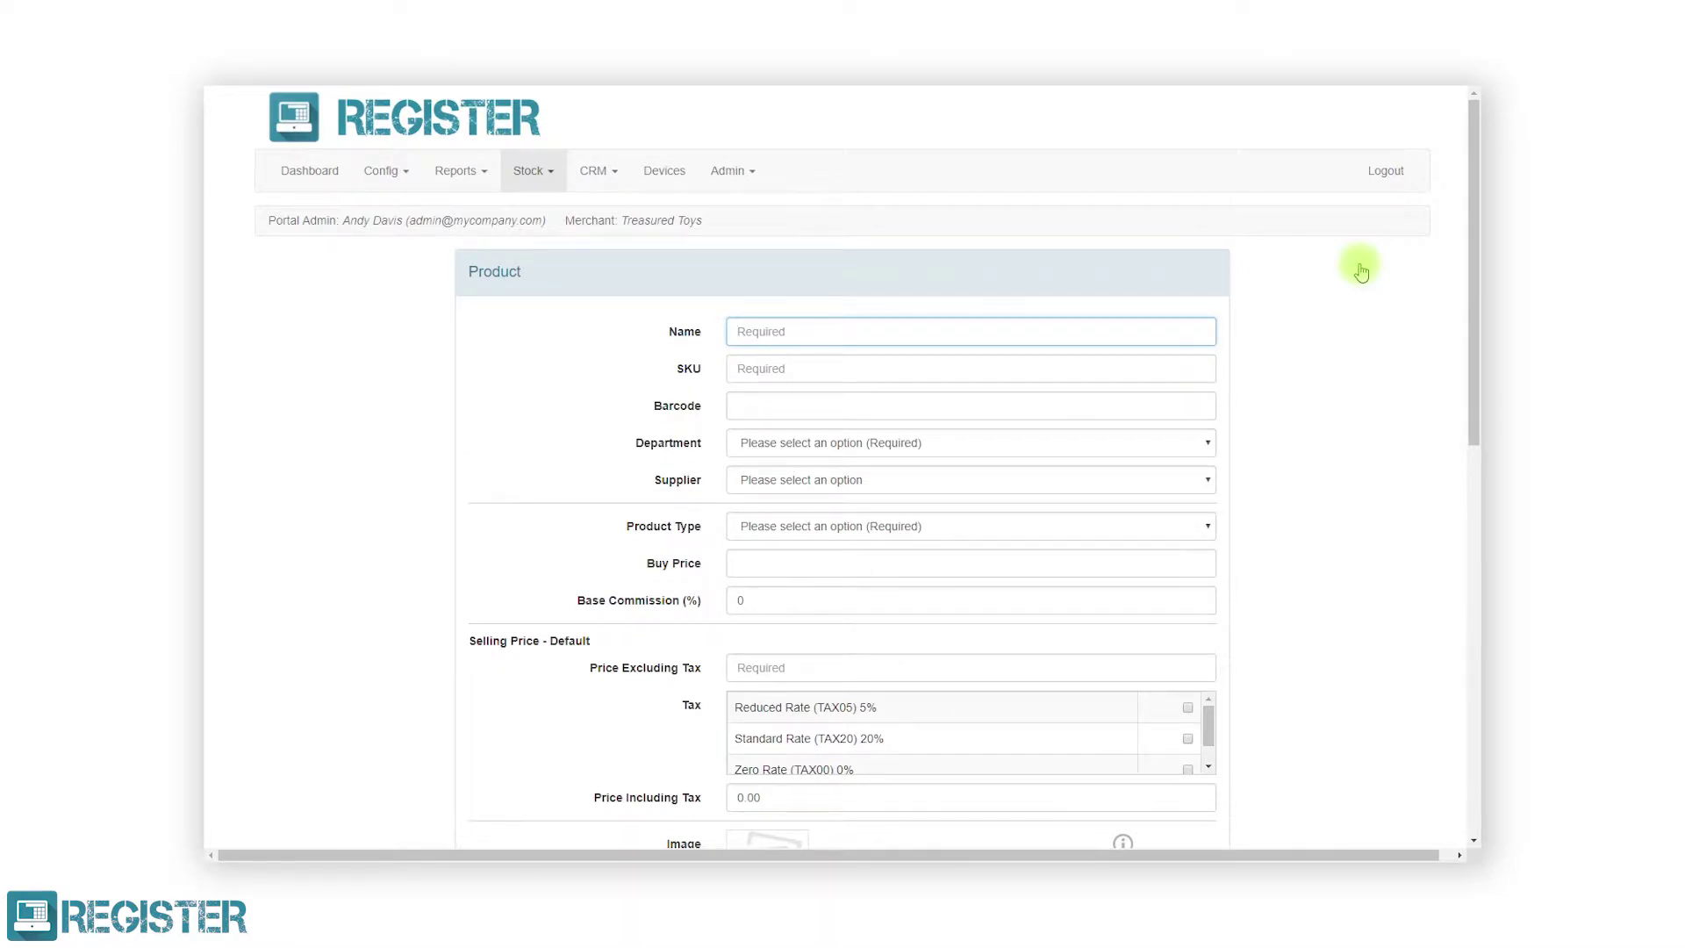
{"action": "left_click", "coordinate": [1198, 327]}
{"action": "type", "text": "Milk"}
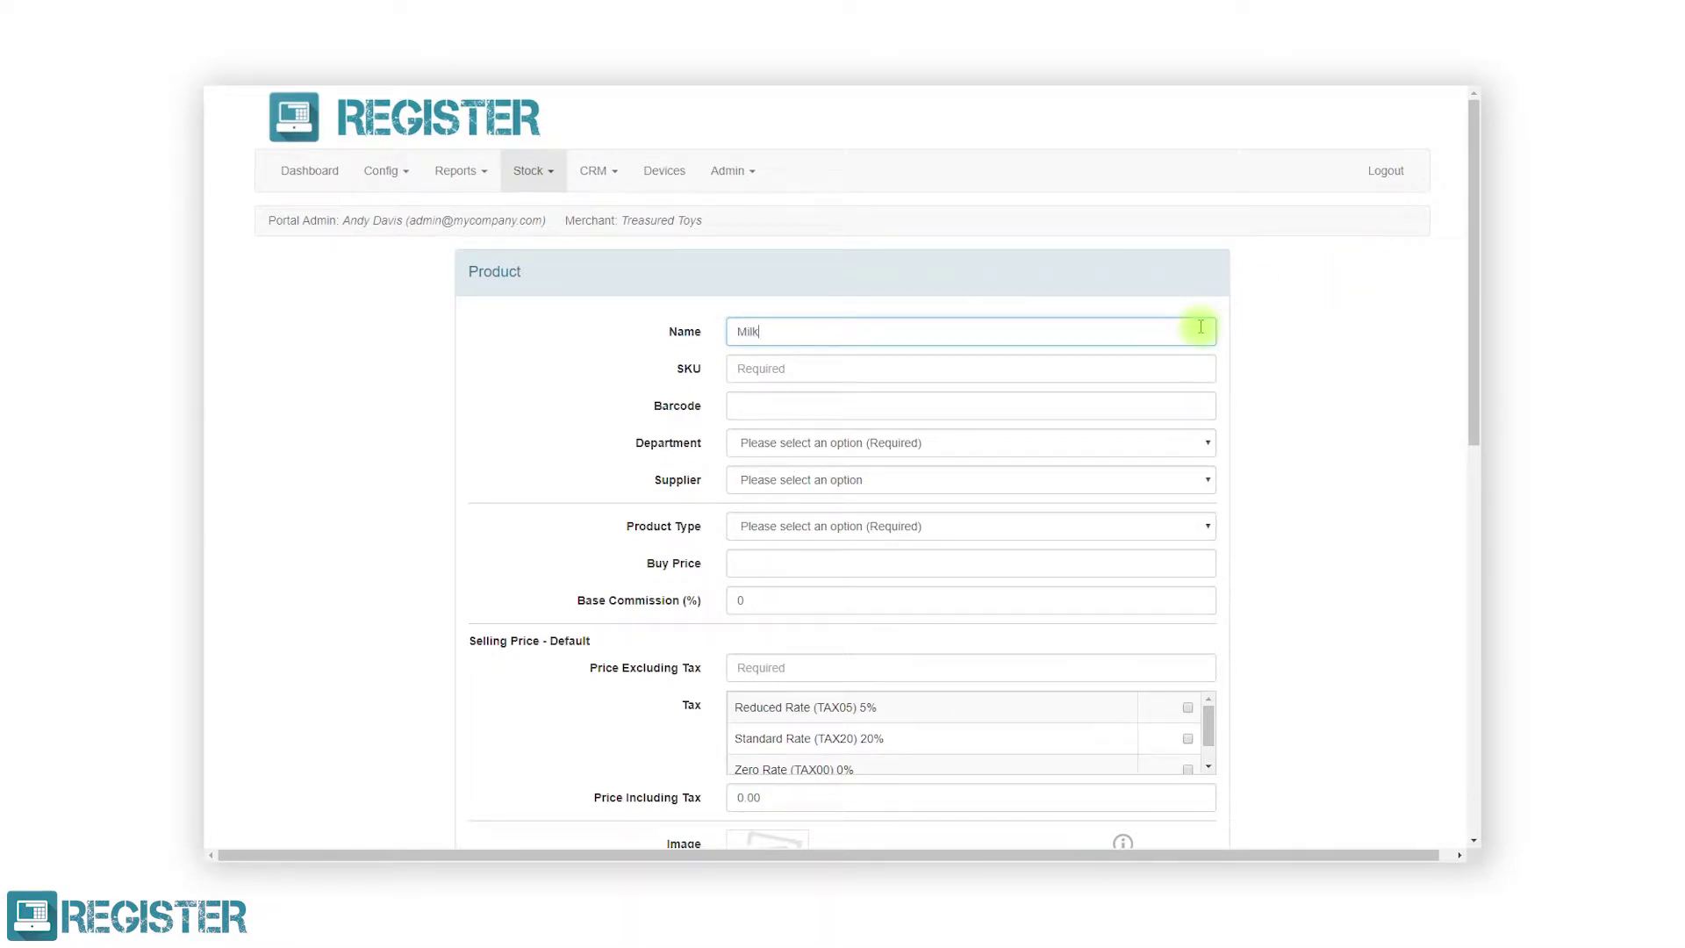
{"action": "type", "text": "y Bar"}
{"action": "left_click", "coordinate": [1204, 375]}
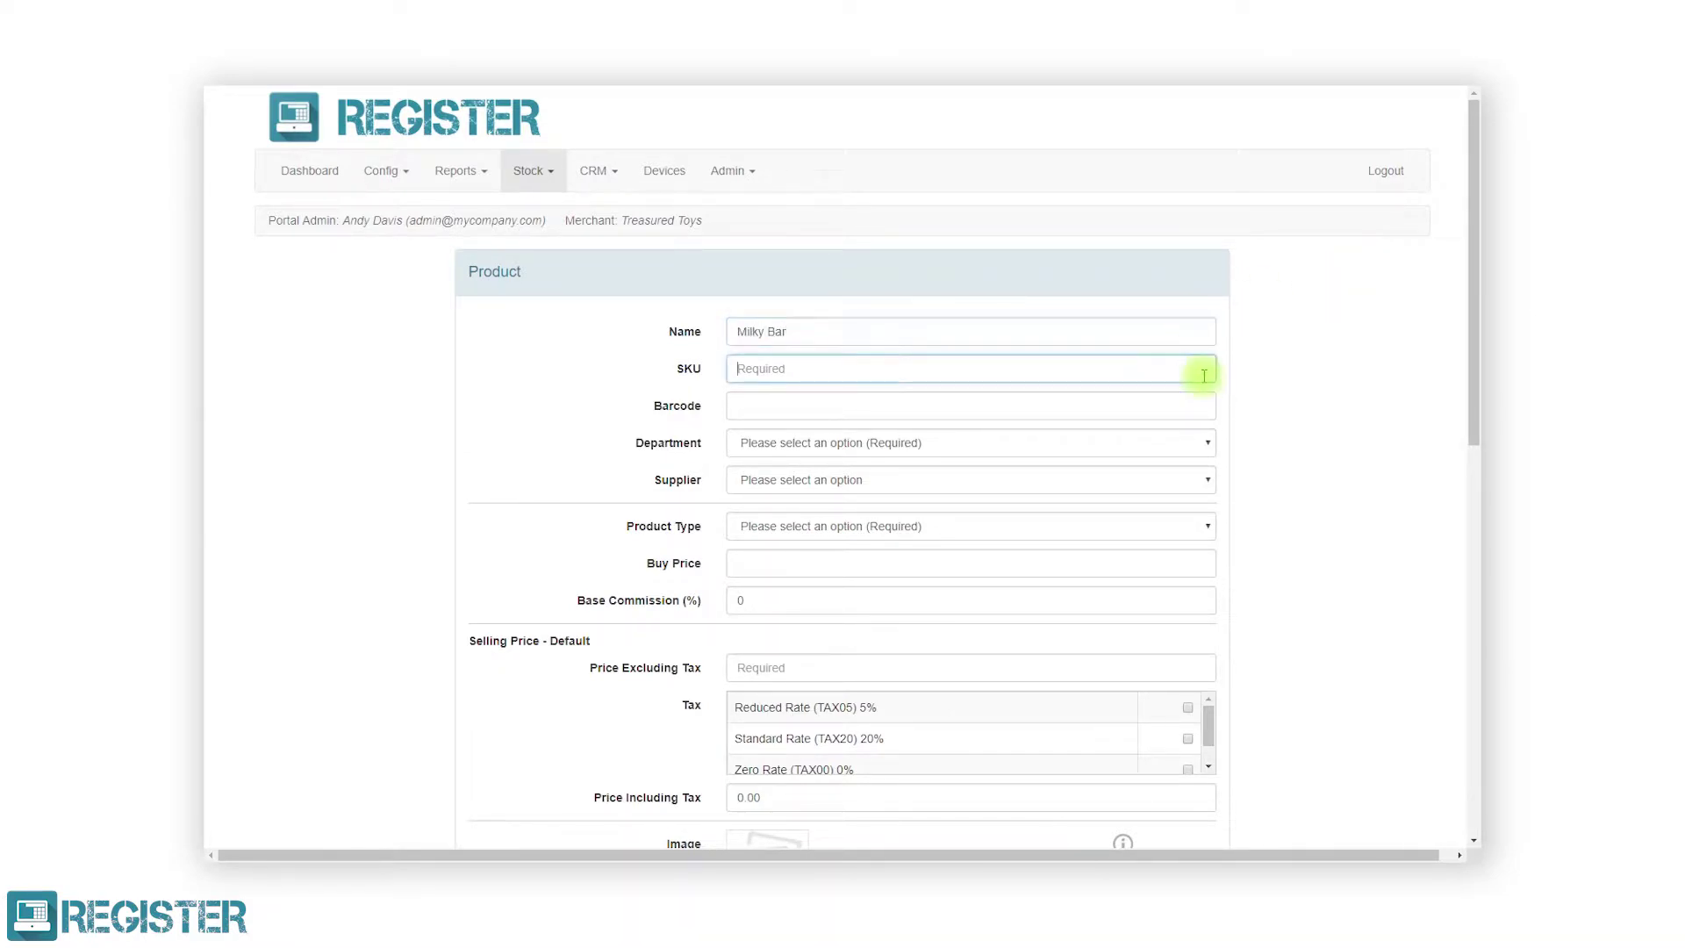
{"action": "type", "text": "SWEETS0001"}
{"action": "left_click", "coordinate": [1194, 403]}
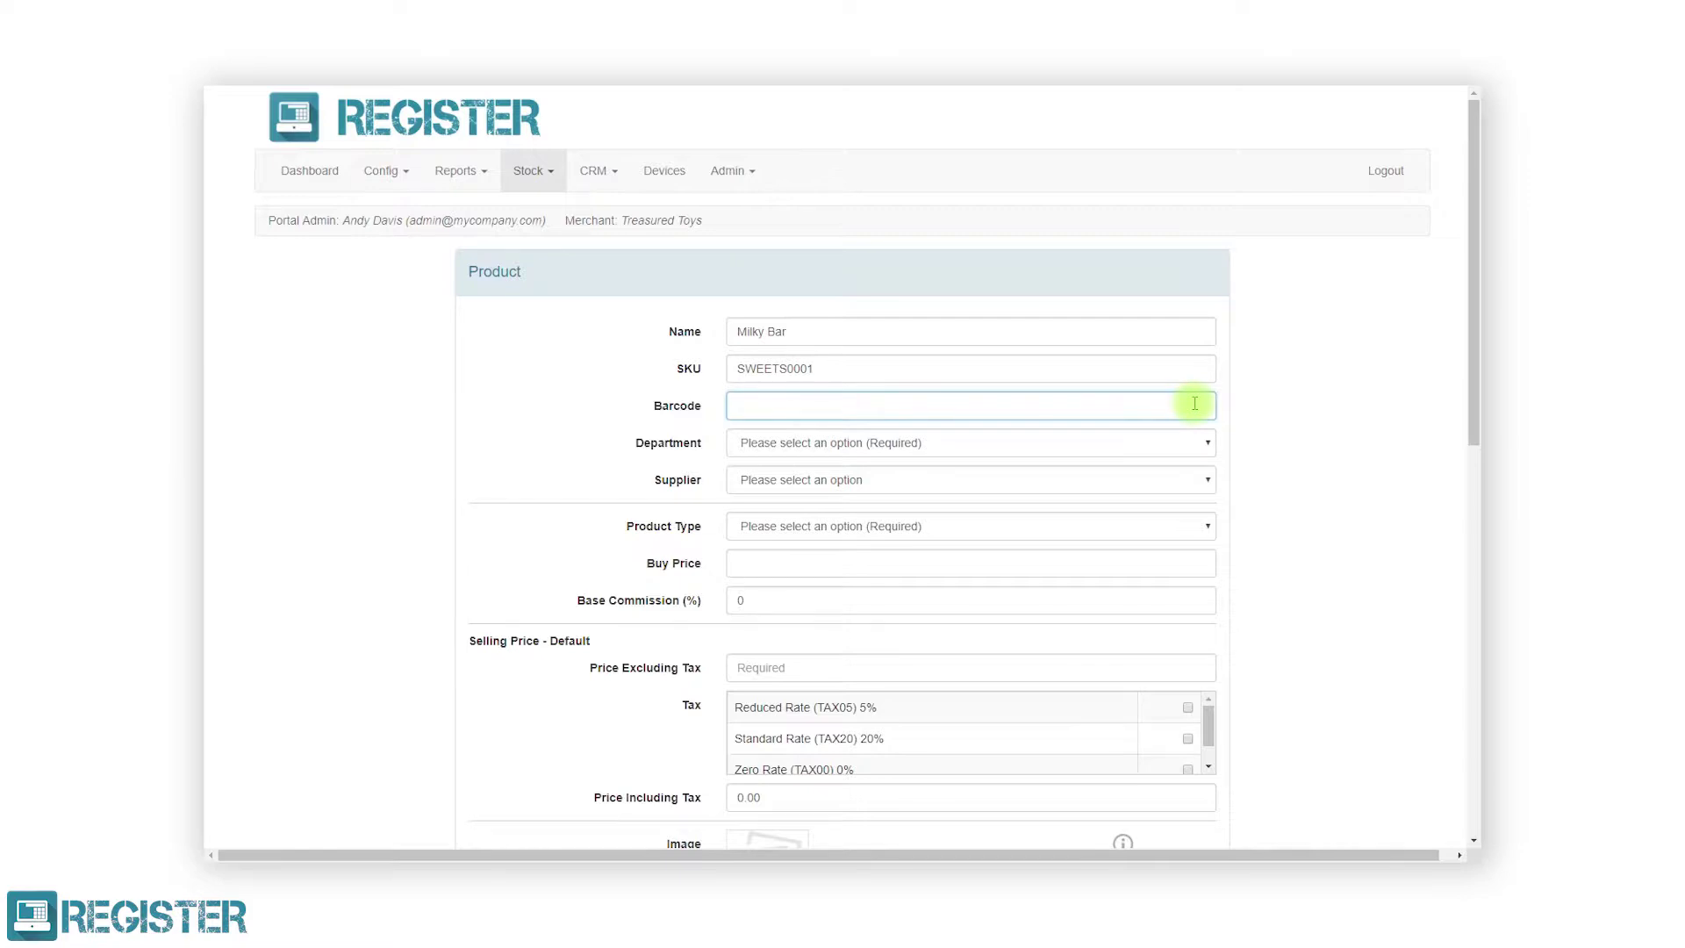
{"action": "type", "text": "7613035738539"}
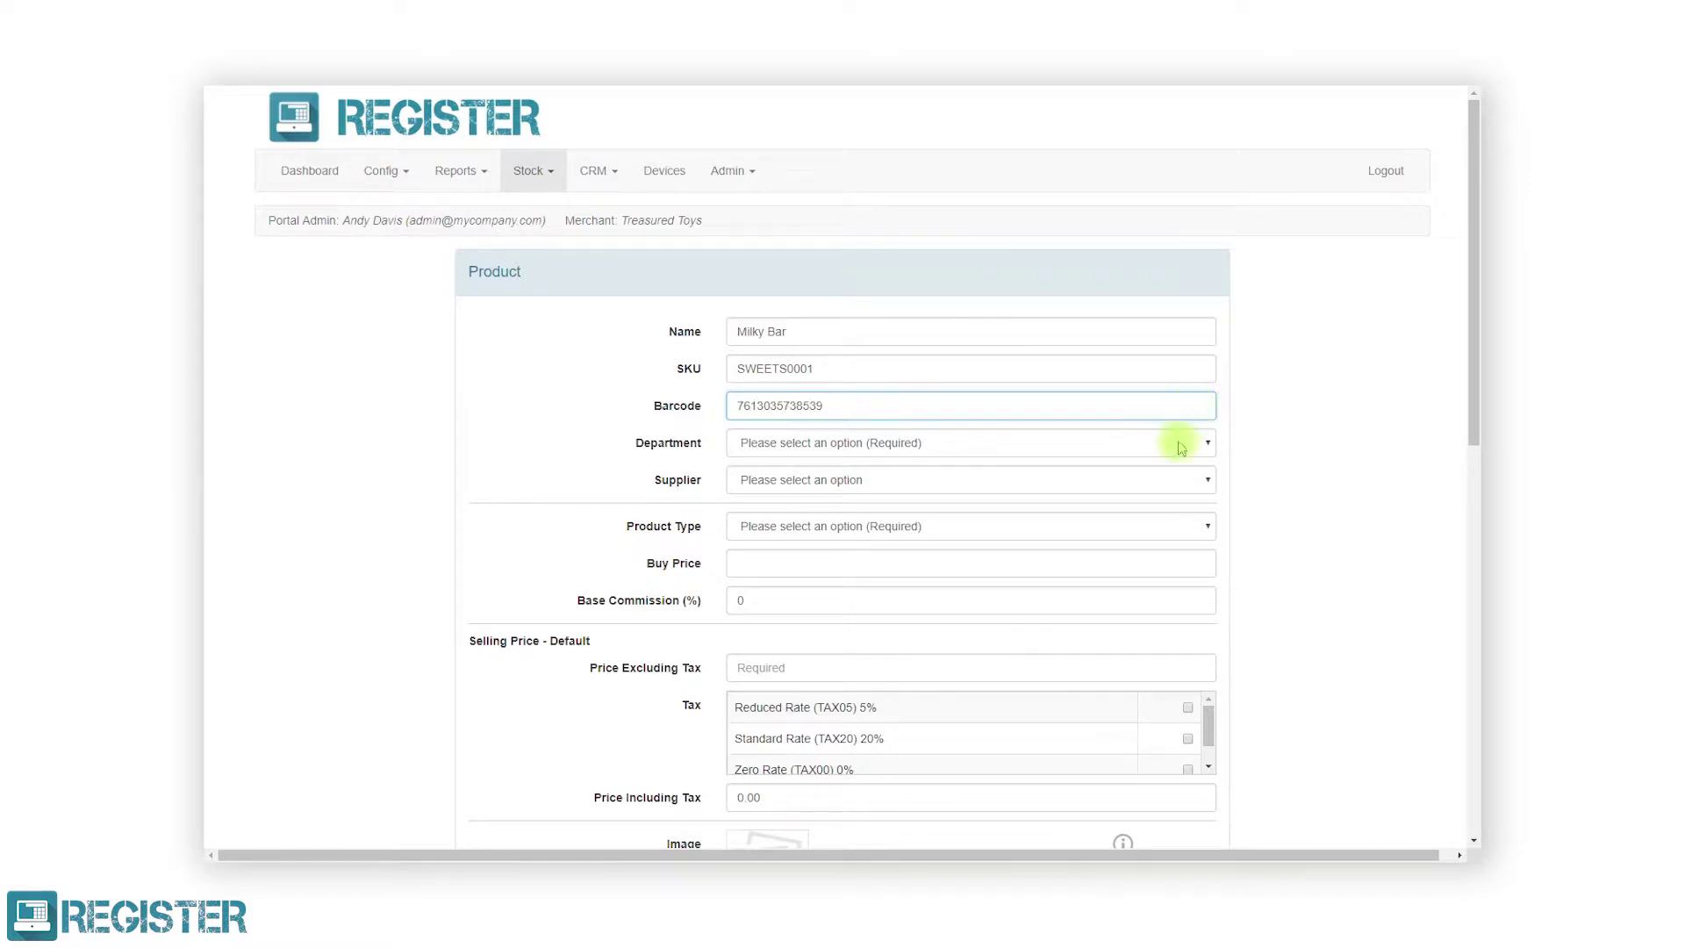
Set the department to Sweets | Chocolates and the supplier to Cash & Carry.
{"action": "left_click", "coordinate": [1177, 442]}
{"action": "left_click", "coordinate": [1174, 491]}
{"action": "left_click", "coordinate": [1174, 488]}
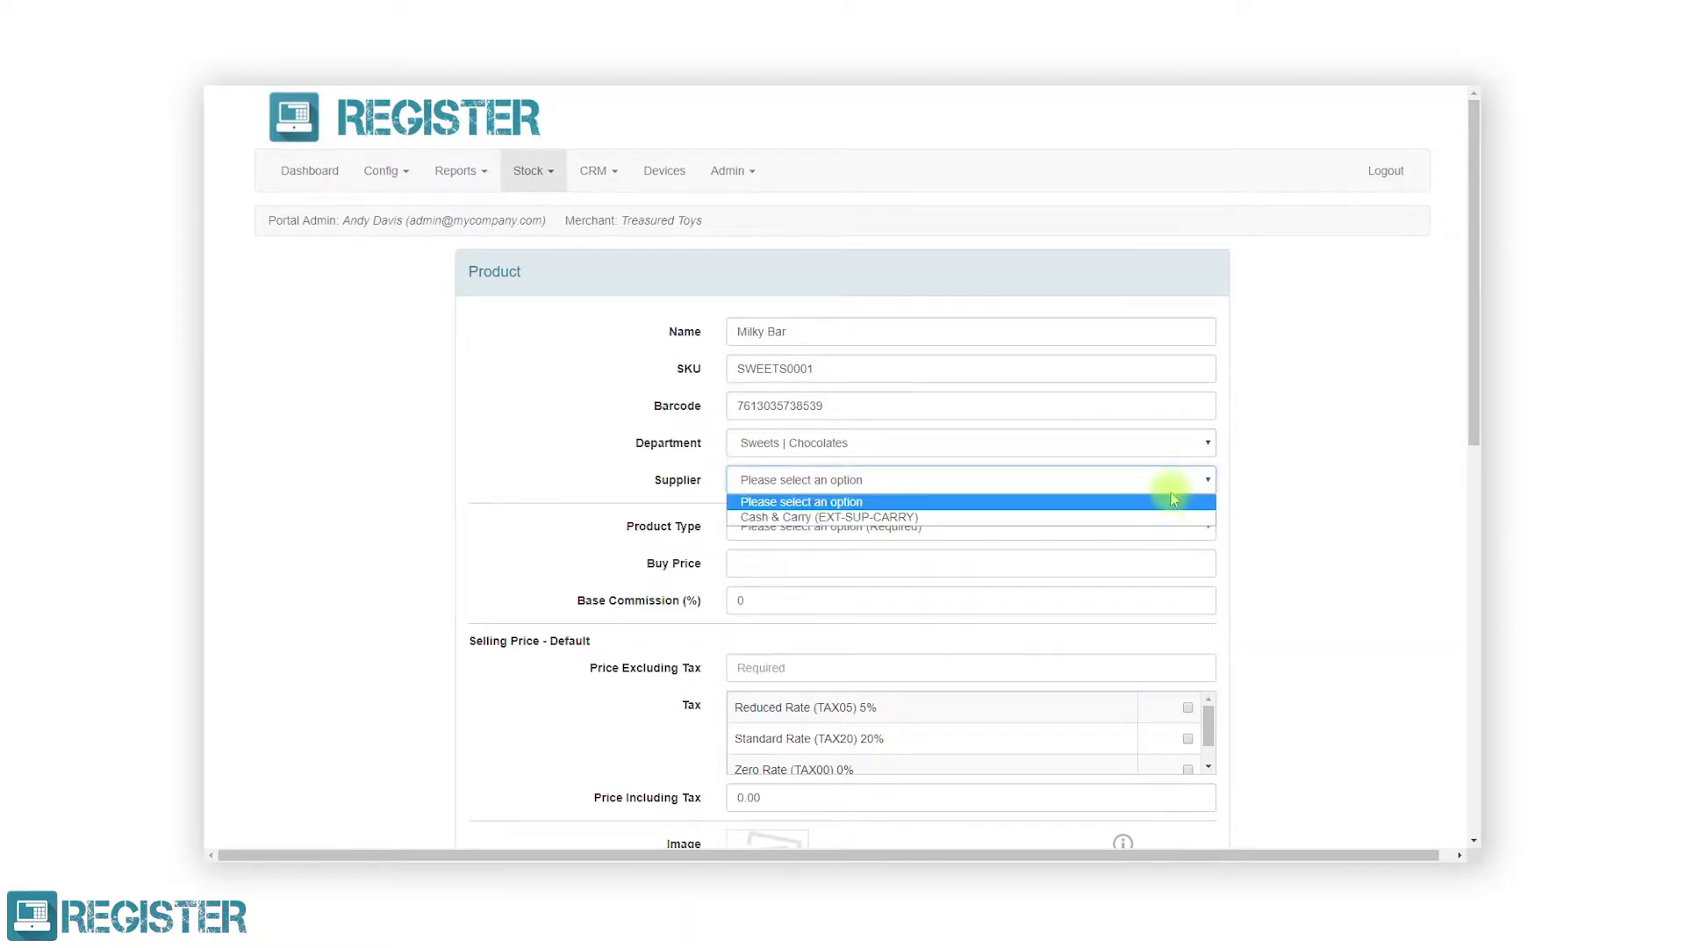
{"action": "left_click", "coordinate": [1170, 517]}
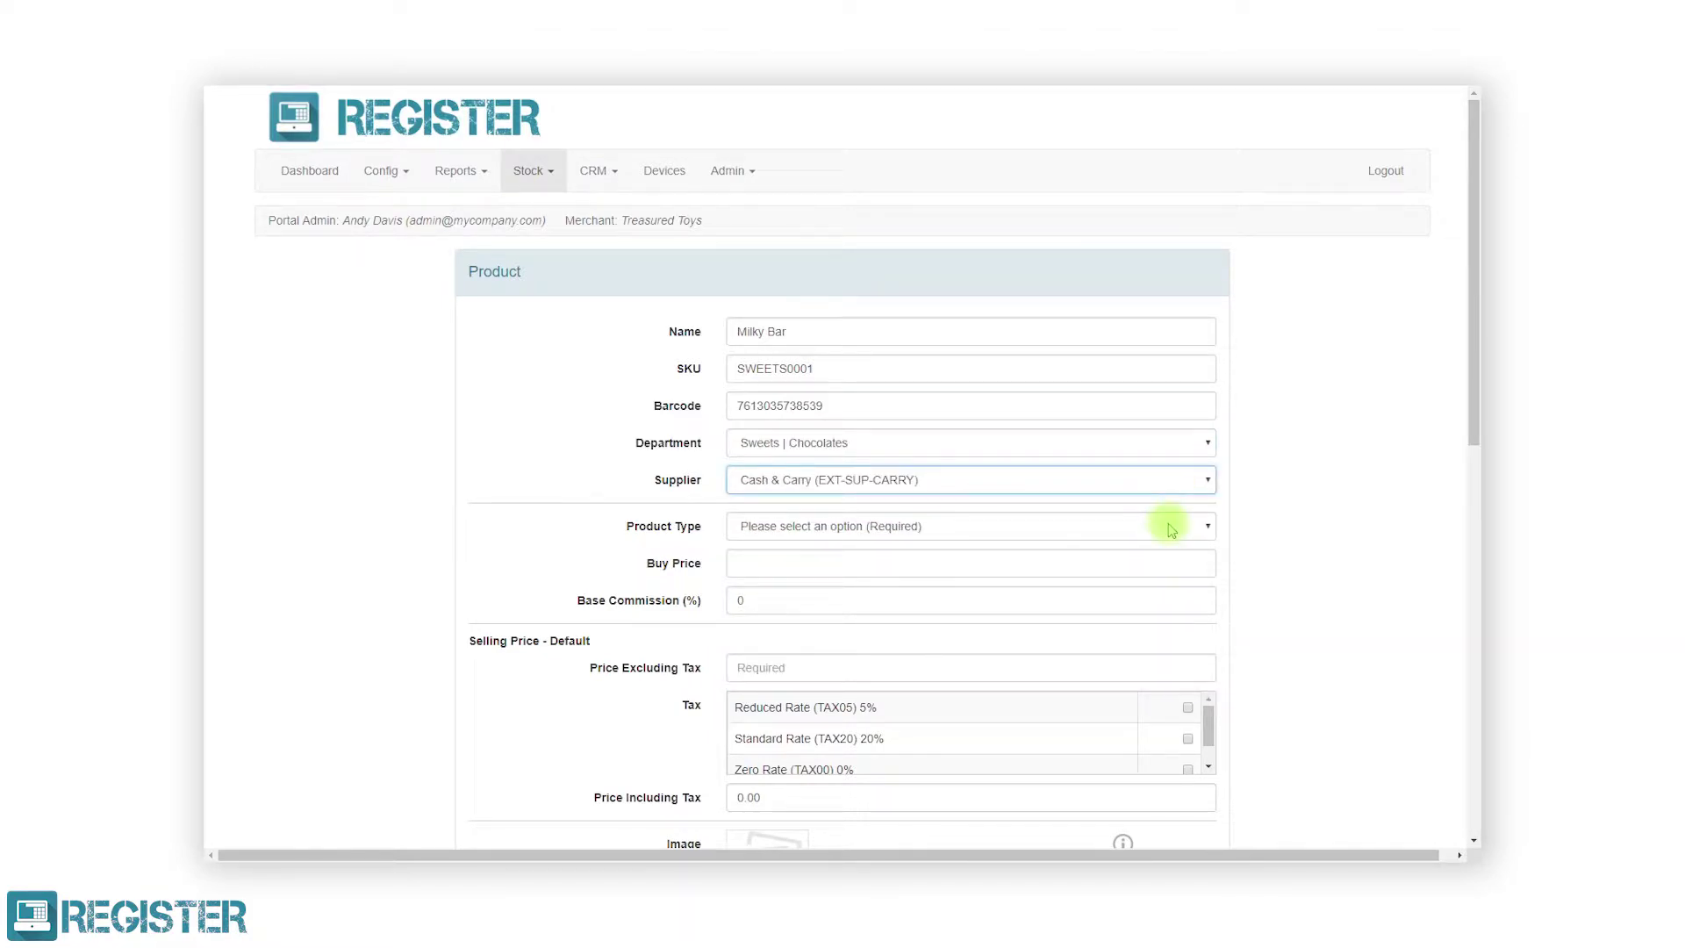
{"action": "left_click", "coordinate": [1172, 527]}
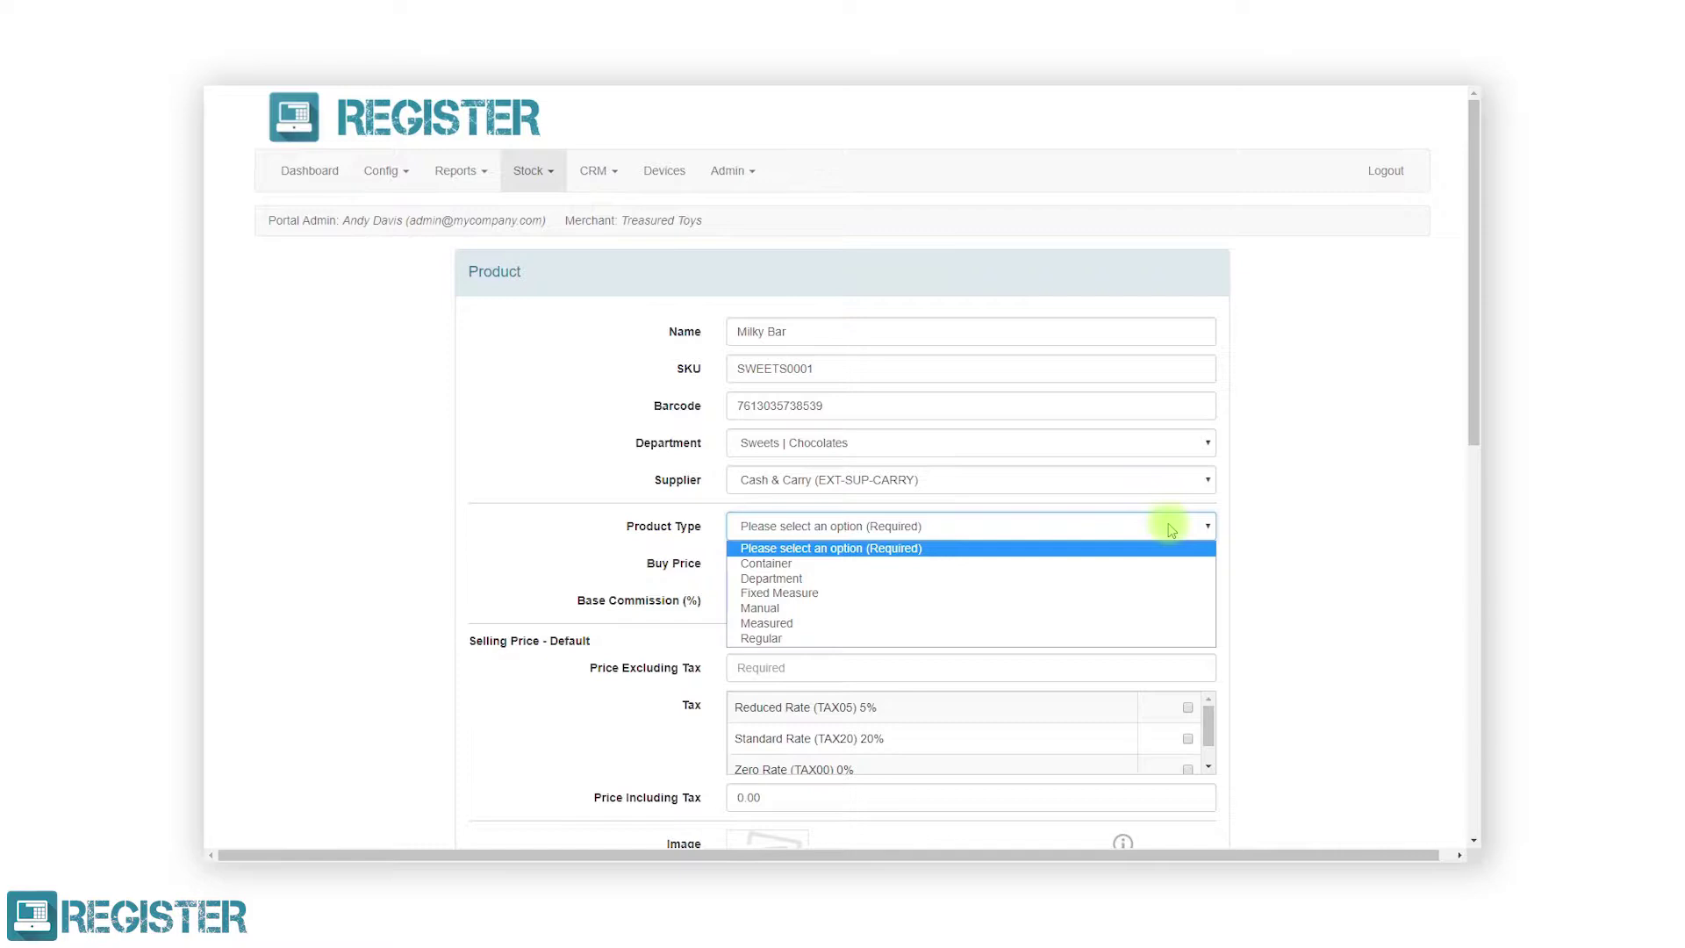
Try the Container product type, then switch Milky Bar to Department.
{"action": "left_click", "coordinate": [1156, 564]}
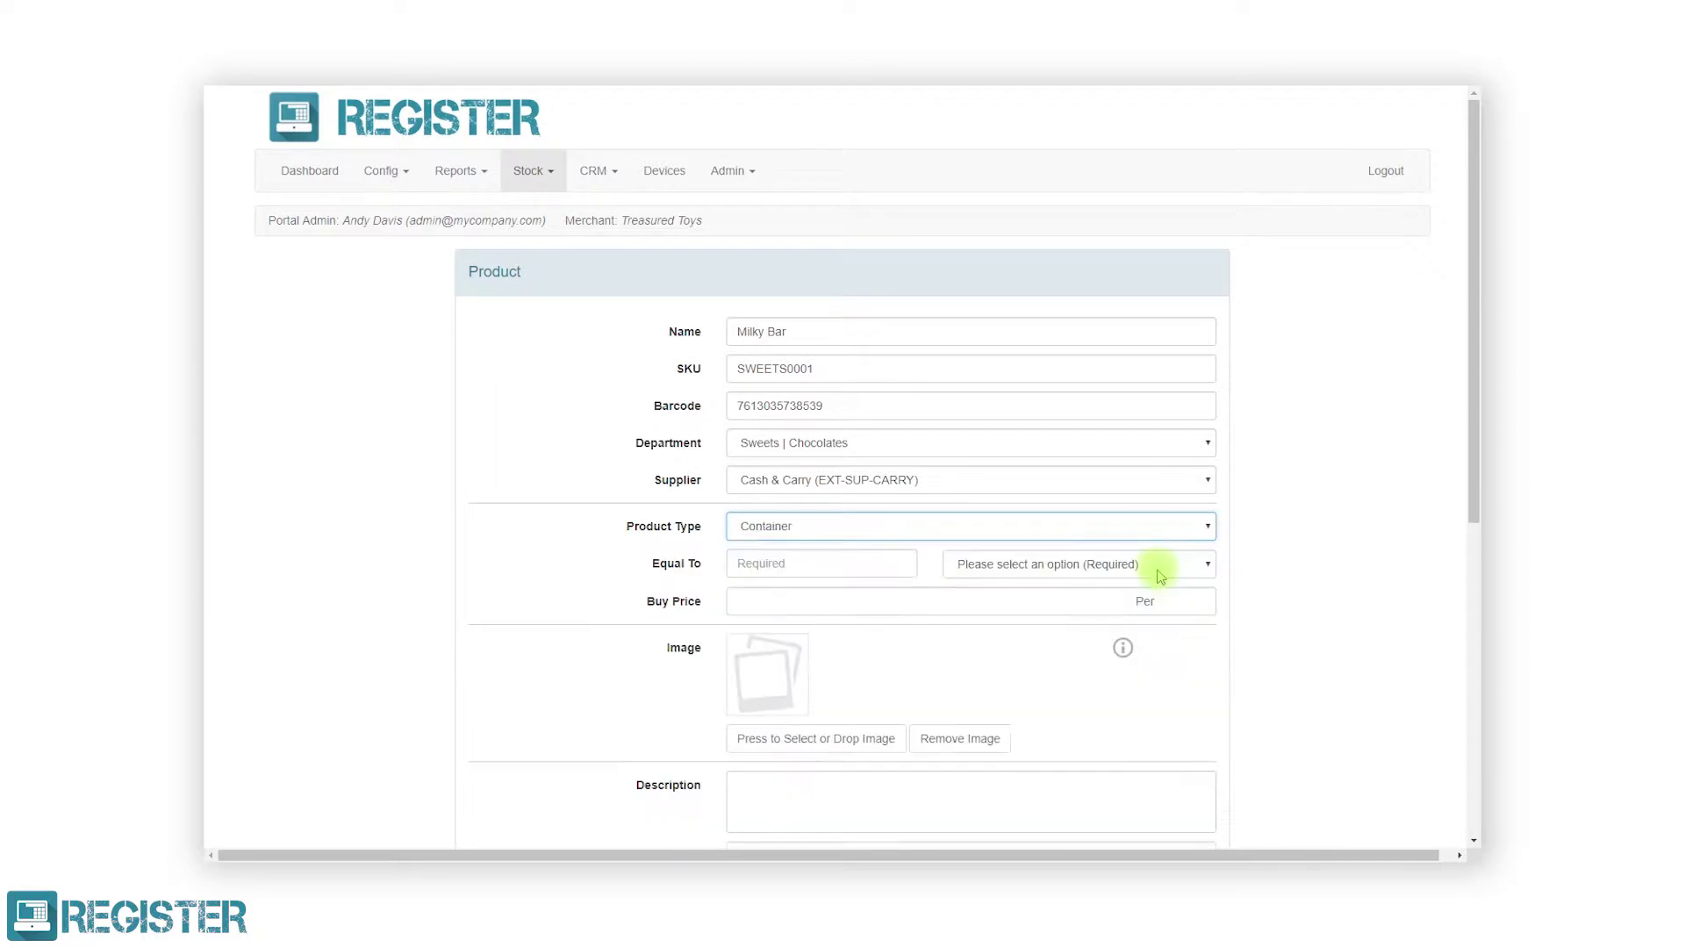
{"action": "left_click", "coordinate": [1177, 530]}
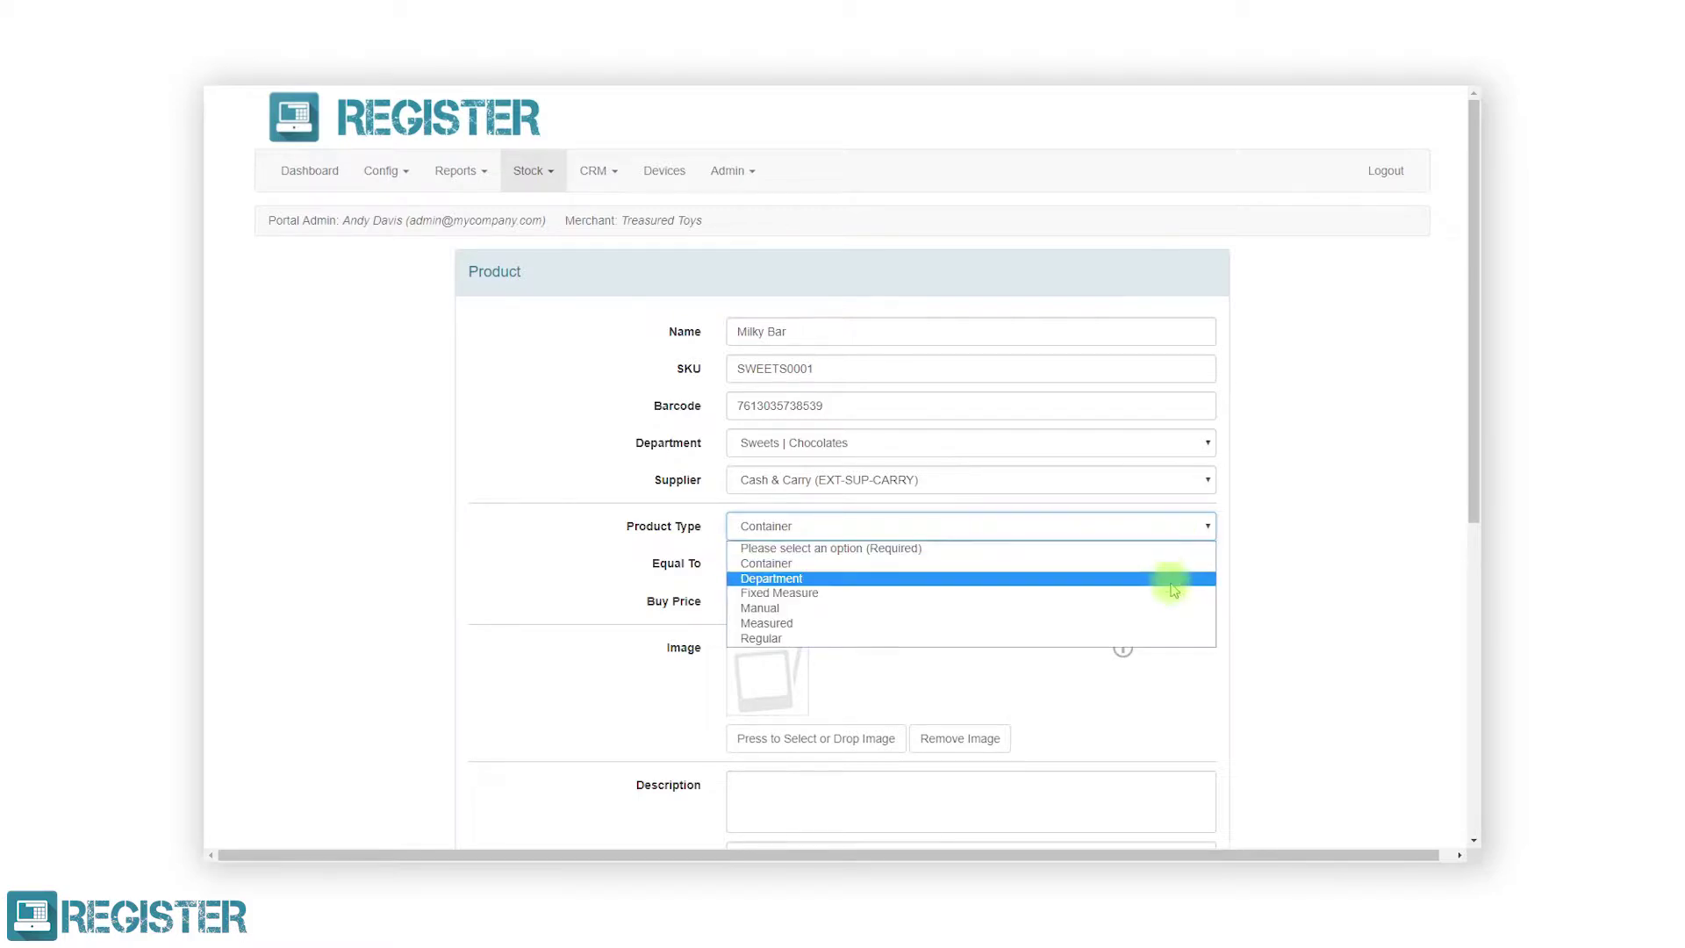
{"action": "left_click", "coordinate": [1175, 579]}
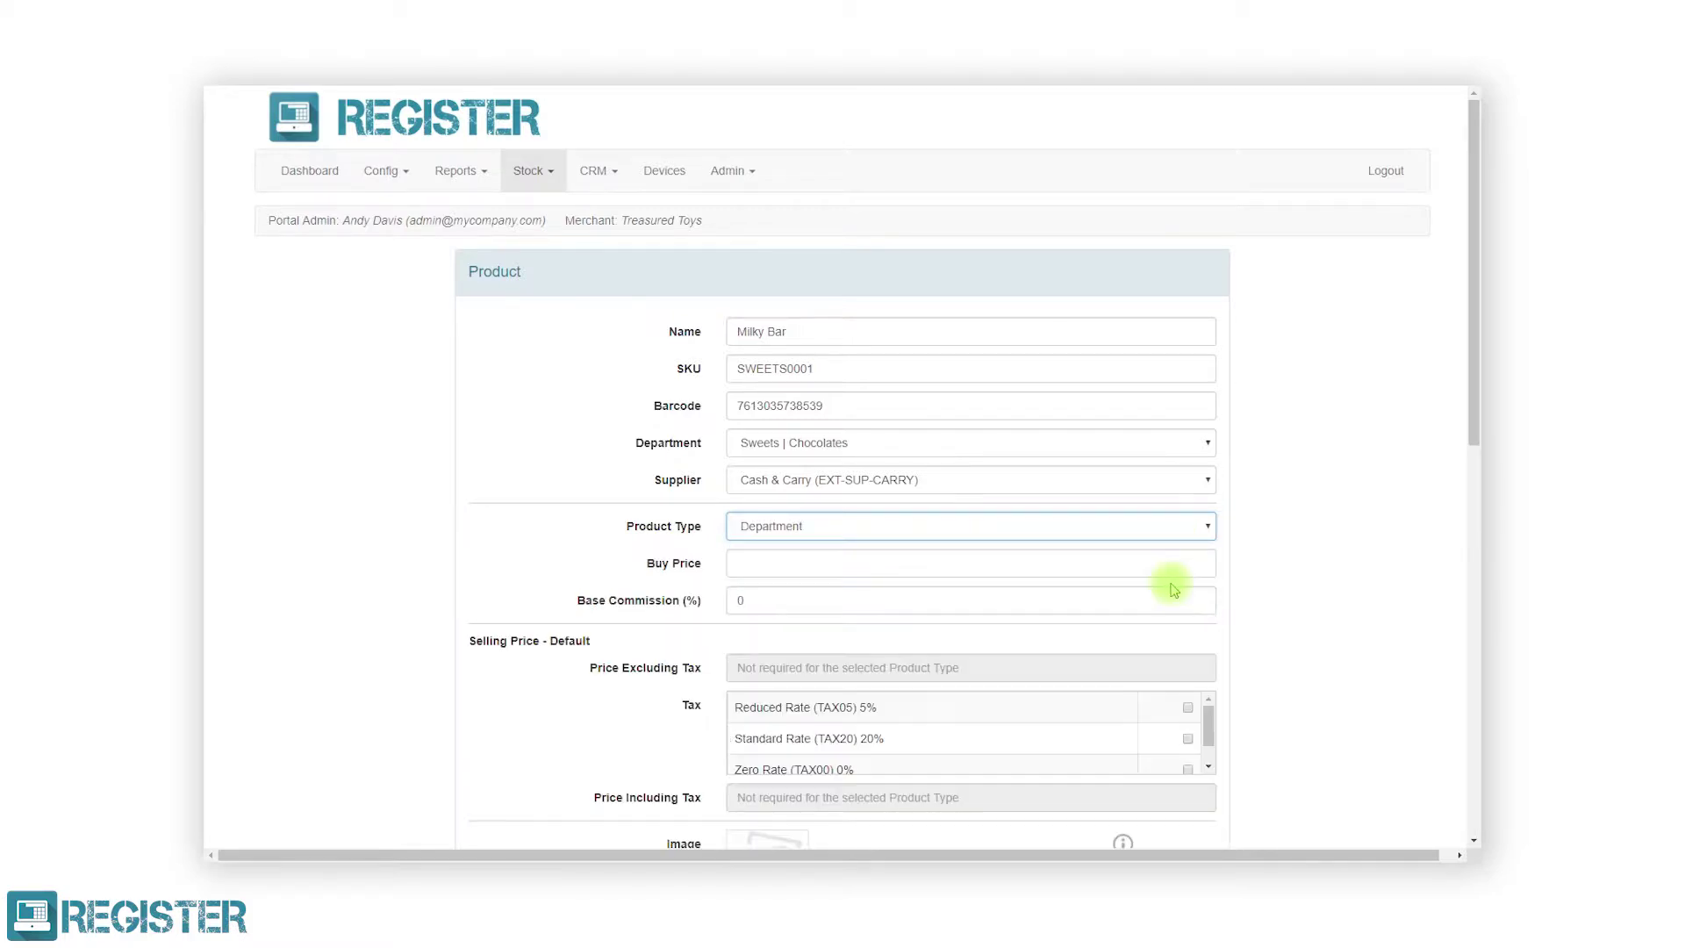
{"action": "left_click", "coordinate": [1167, 529]}
Preview the Fixed Measure type, then set Milky Bar's product type to Manual.
{"action": "left_click", "coordinate": [1161, 594]}
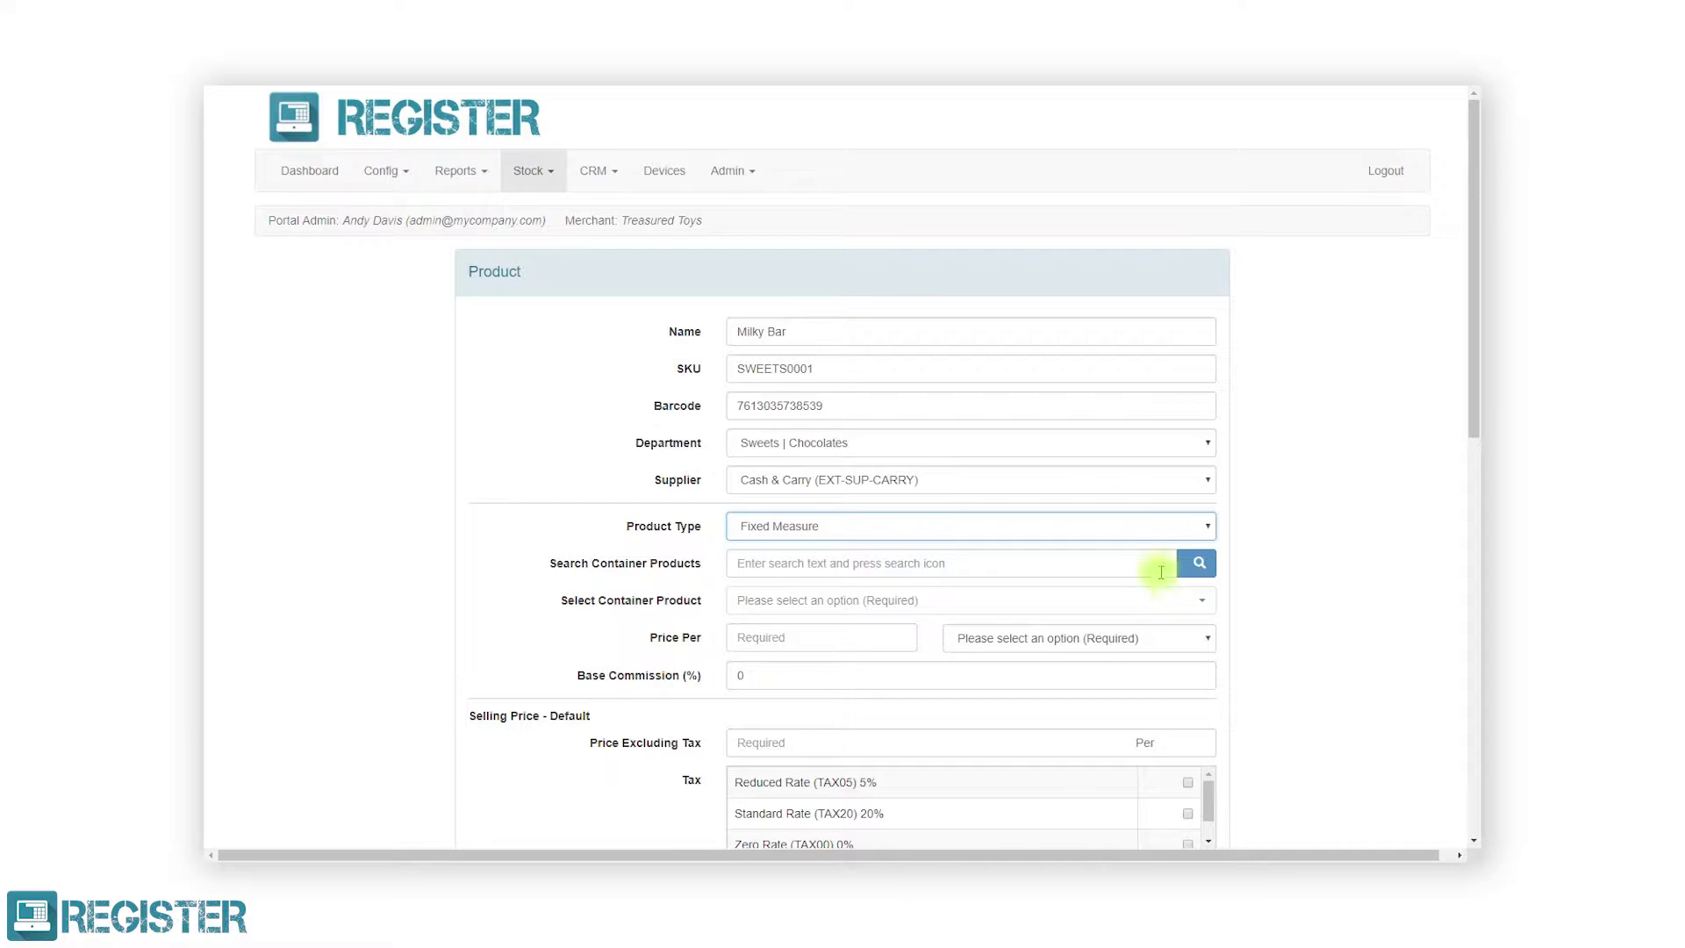
{"action": "left_click", "coordinate": [1168, 535]}
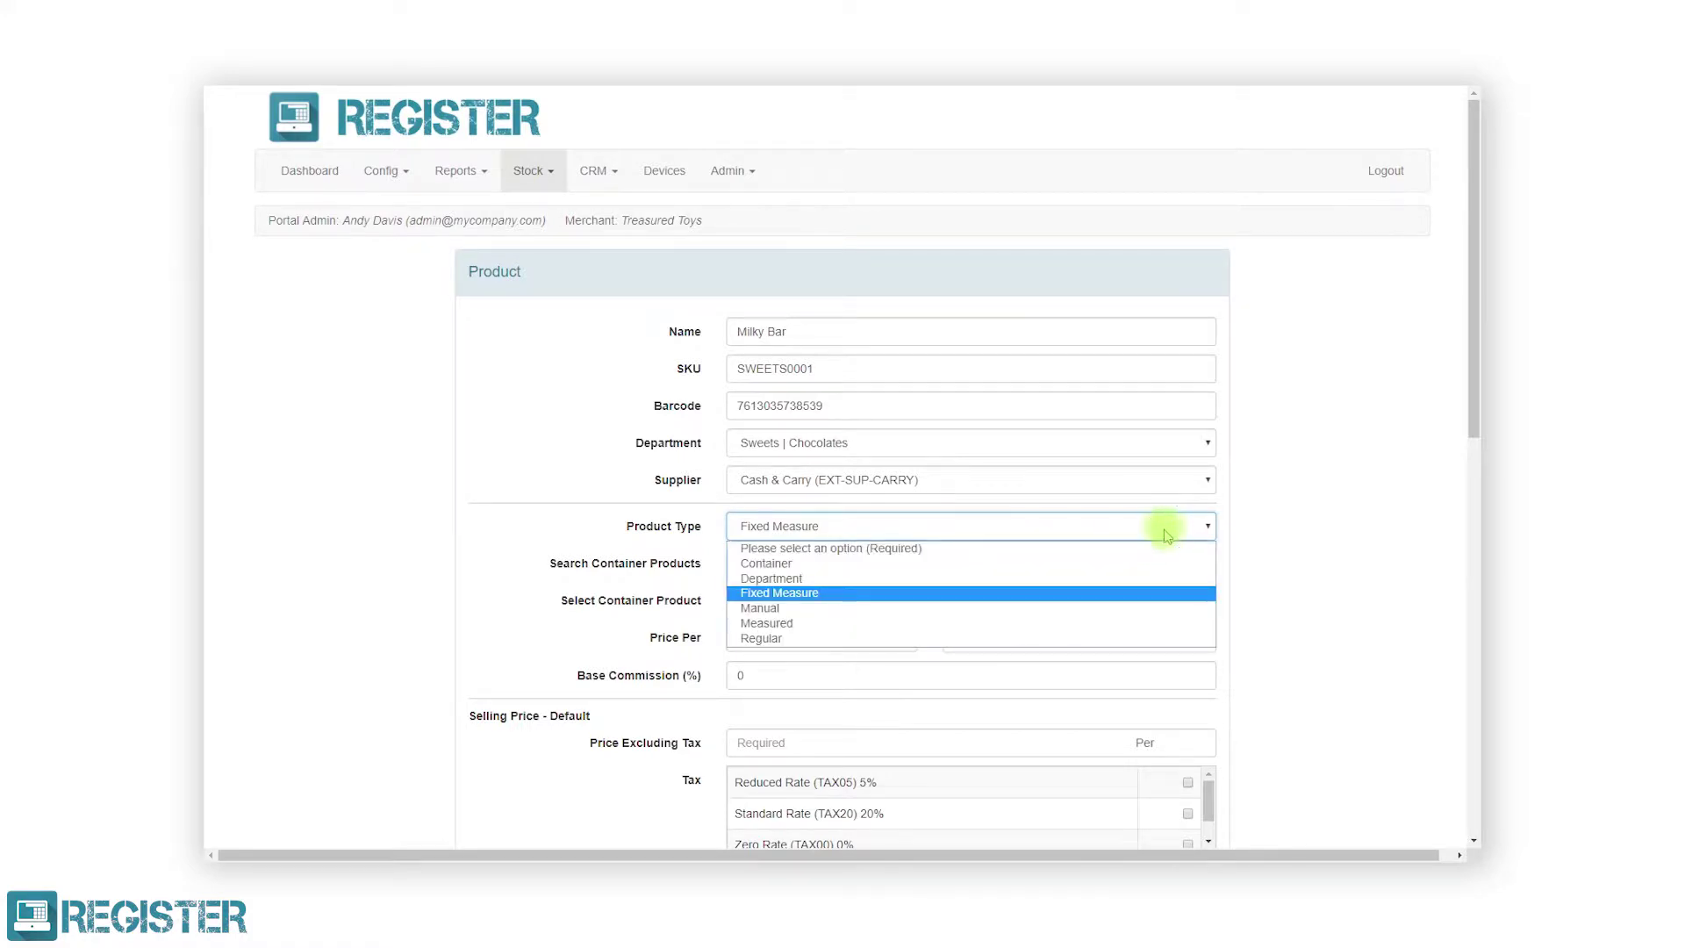
{"action": "left_click", "coordinate": [1166, 607]}
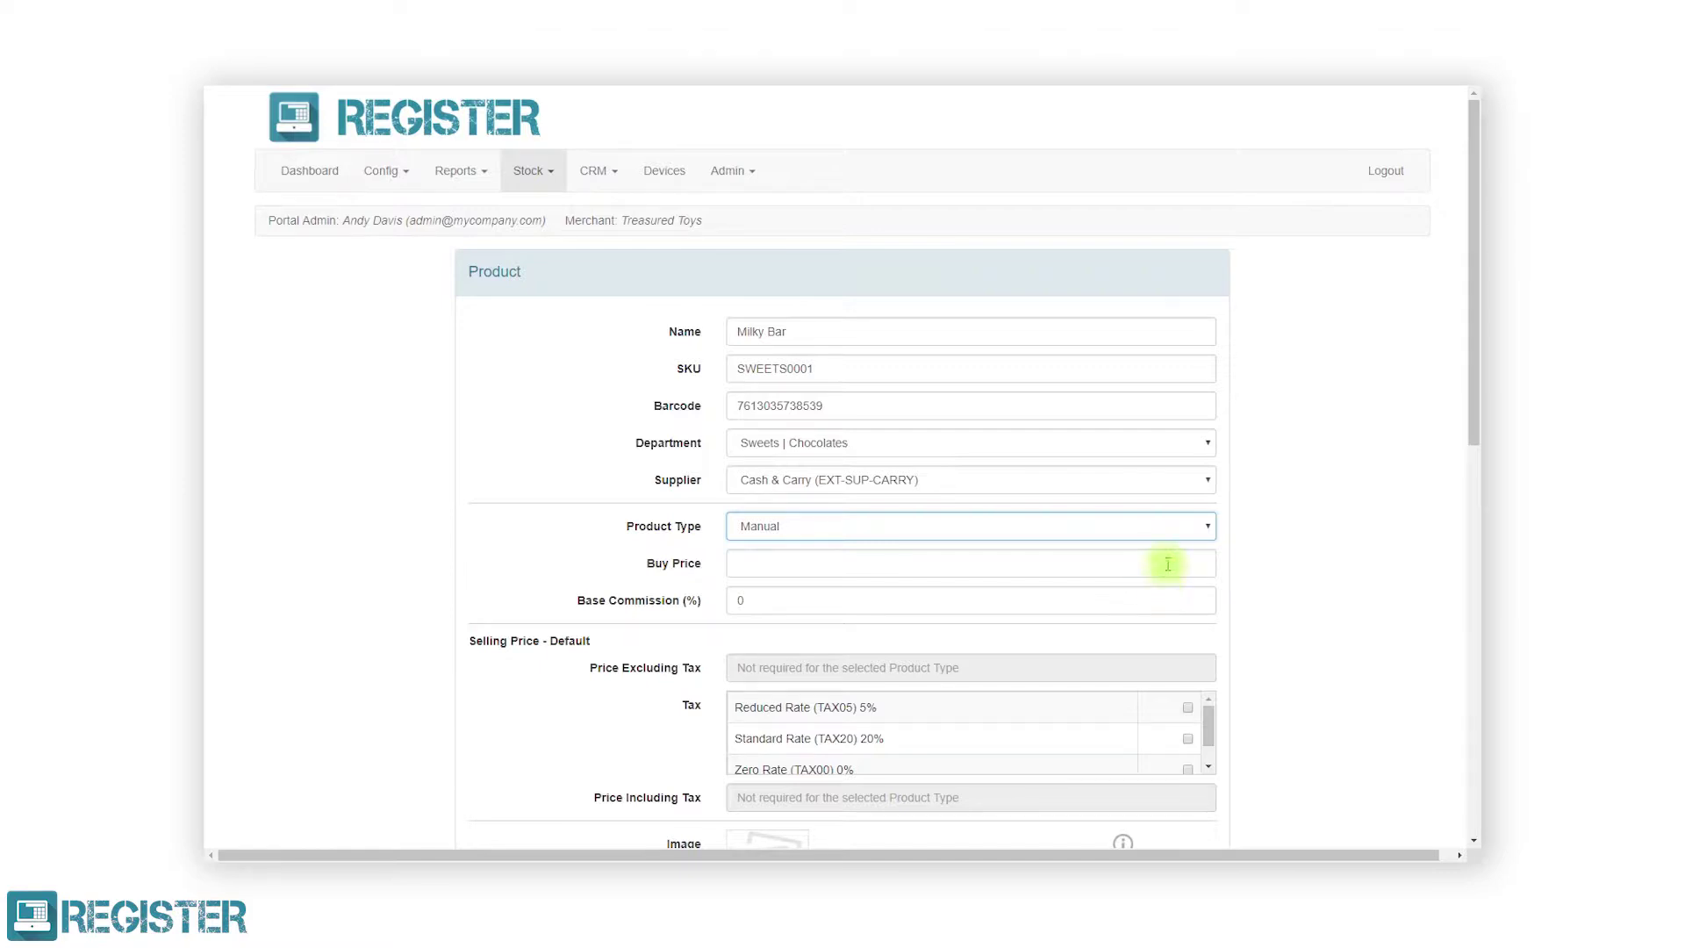
Preview the Measured type, then make Milky Bar a Regular product.
{"action": "left_click", "coordinate": [1165, 527]}
{"action": "left_click", "coordinate": [1165, 625]}
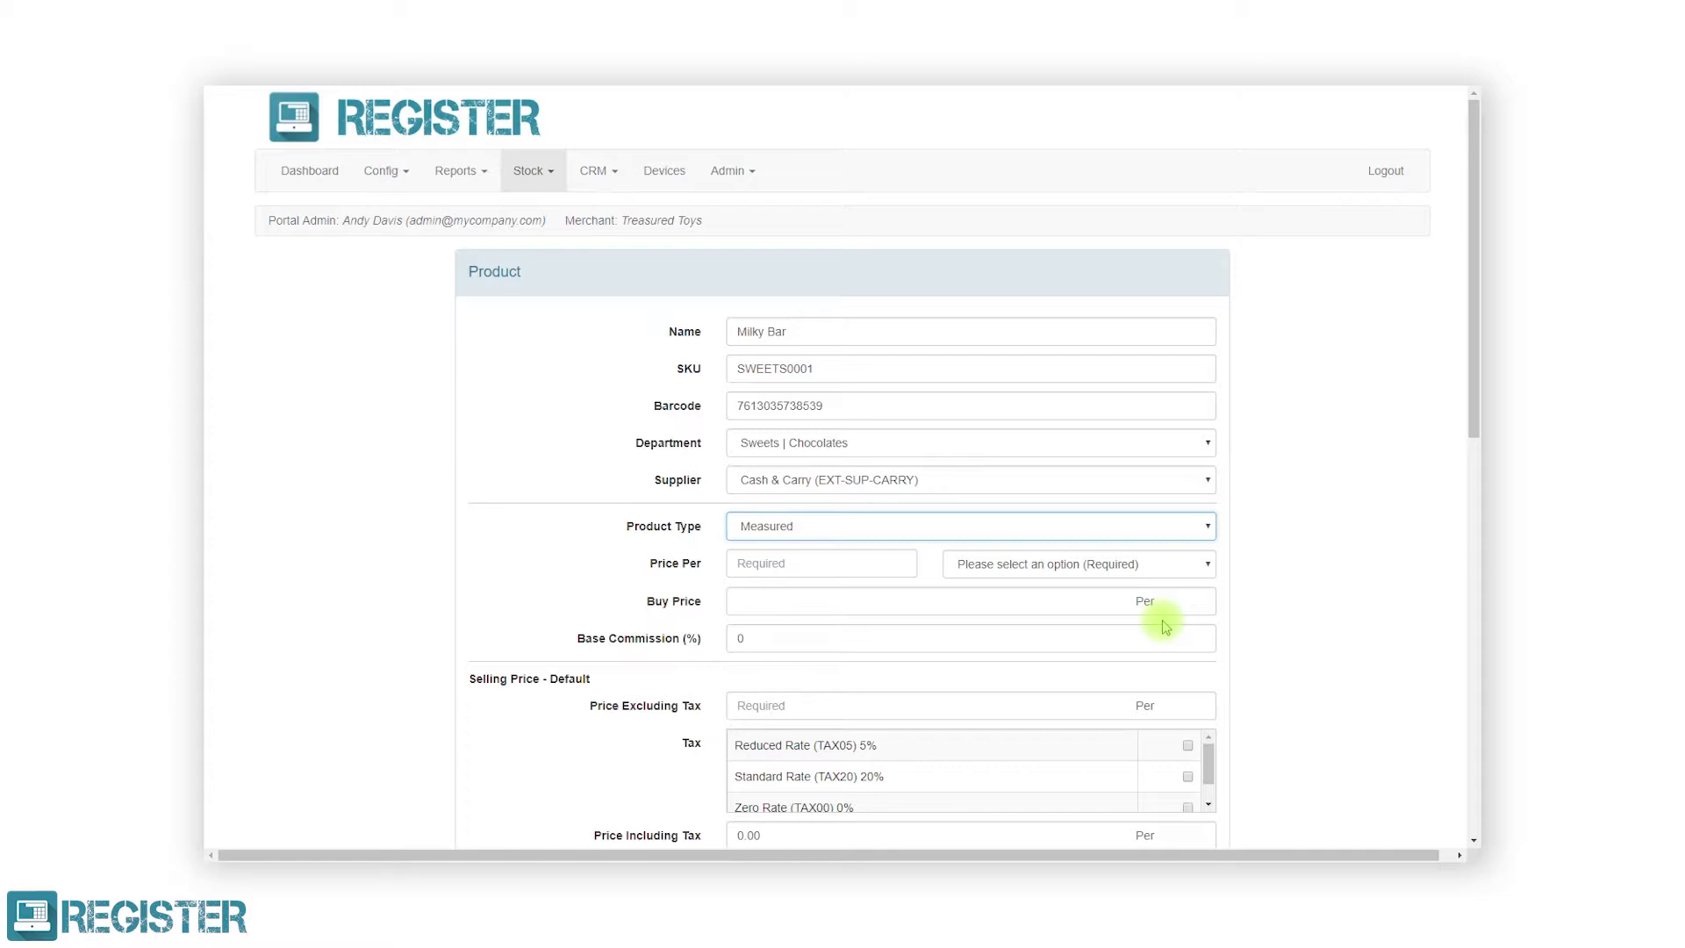
{"action": "left_click", "coordinate": [1172, 528]}
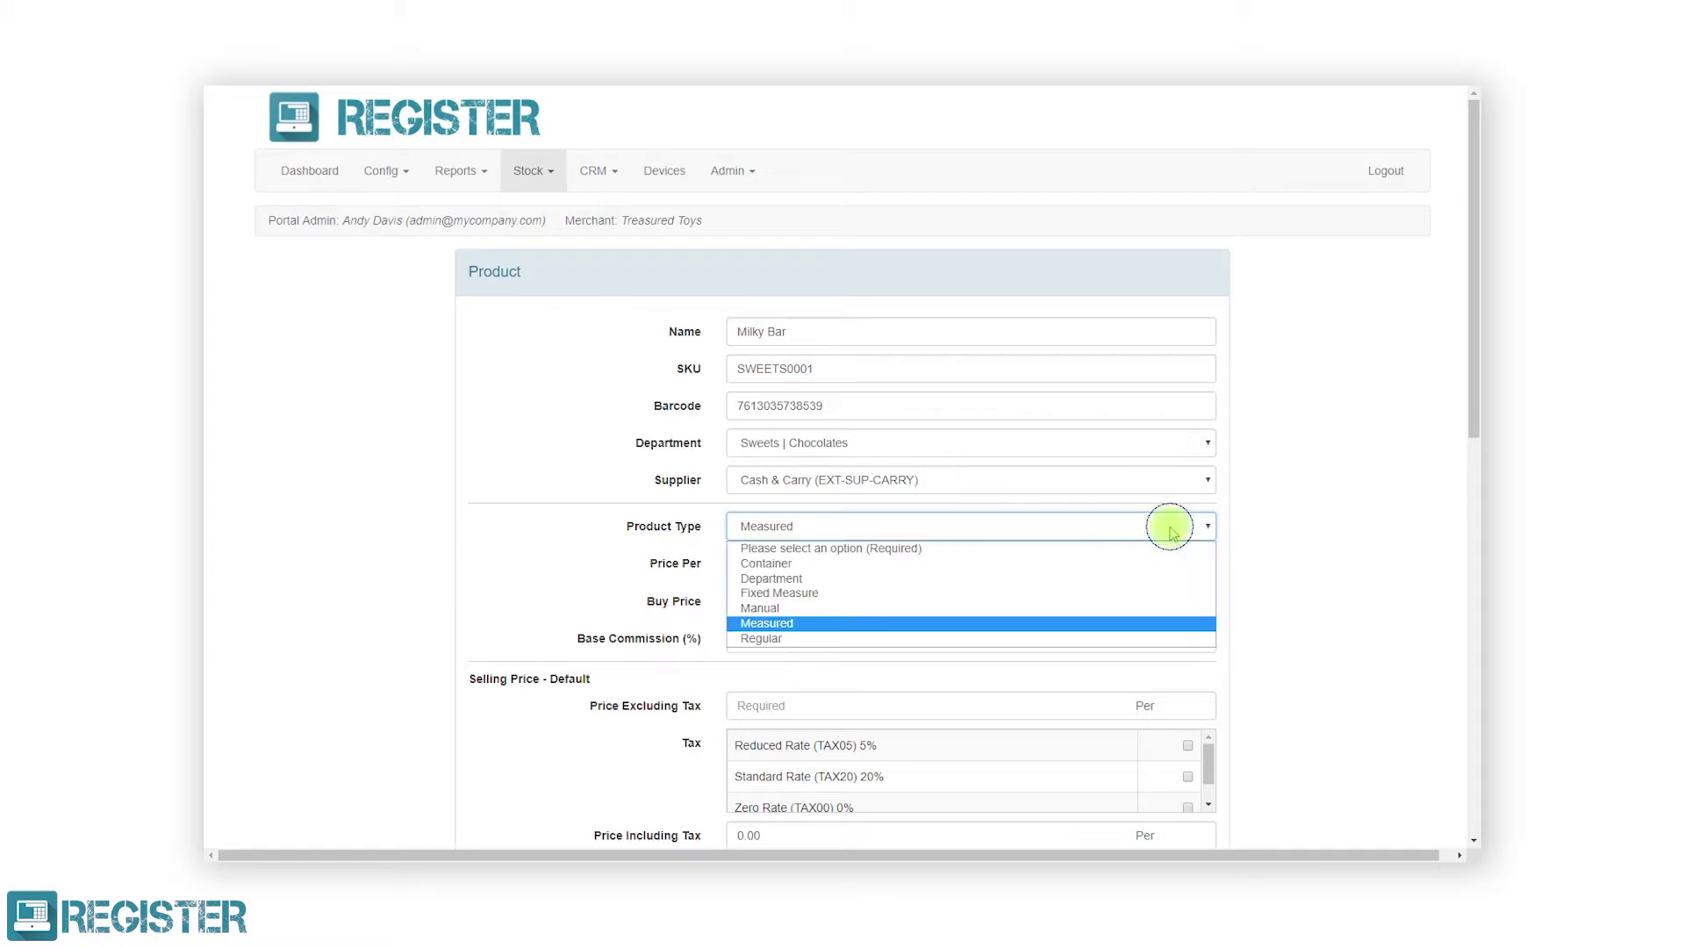
{"action": "left_click", "coordinate": [1164, 638]}
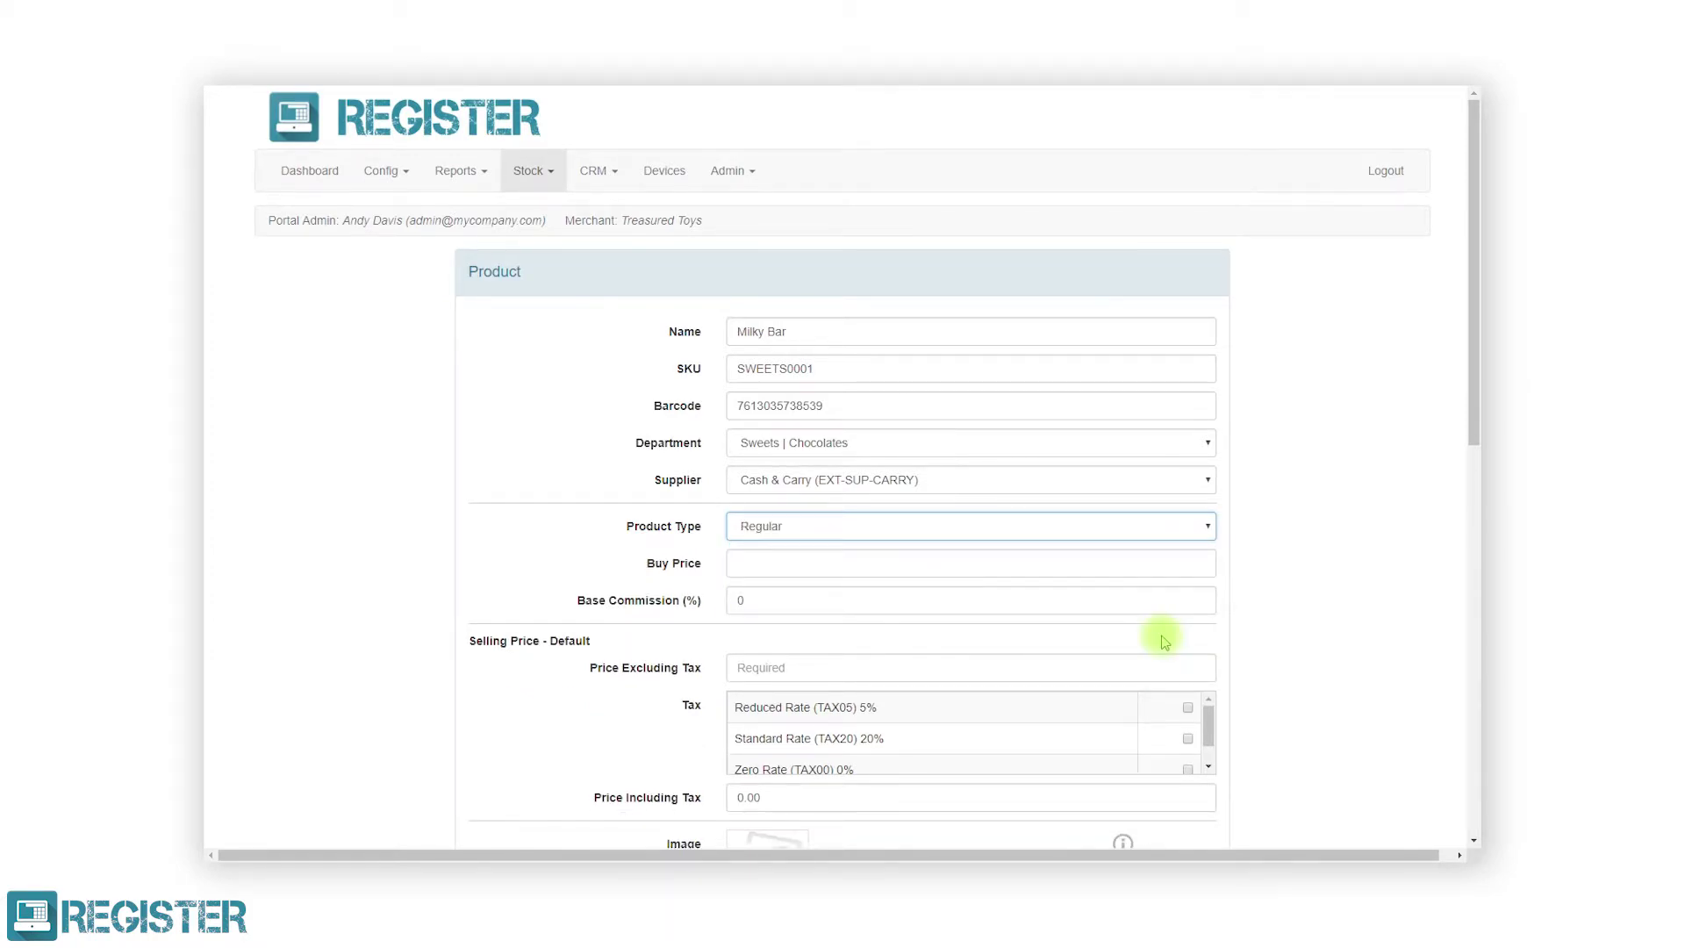
{"action": "left_click", "coordinate": [1135, 568]}
Set buy price 0.30, Standard Rate (TAX20) tax and price including tax 0.62.
{"action": "type", "text": "0.30"}
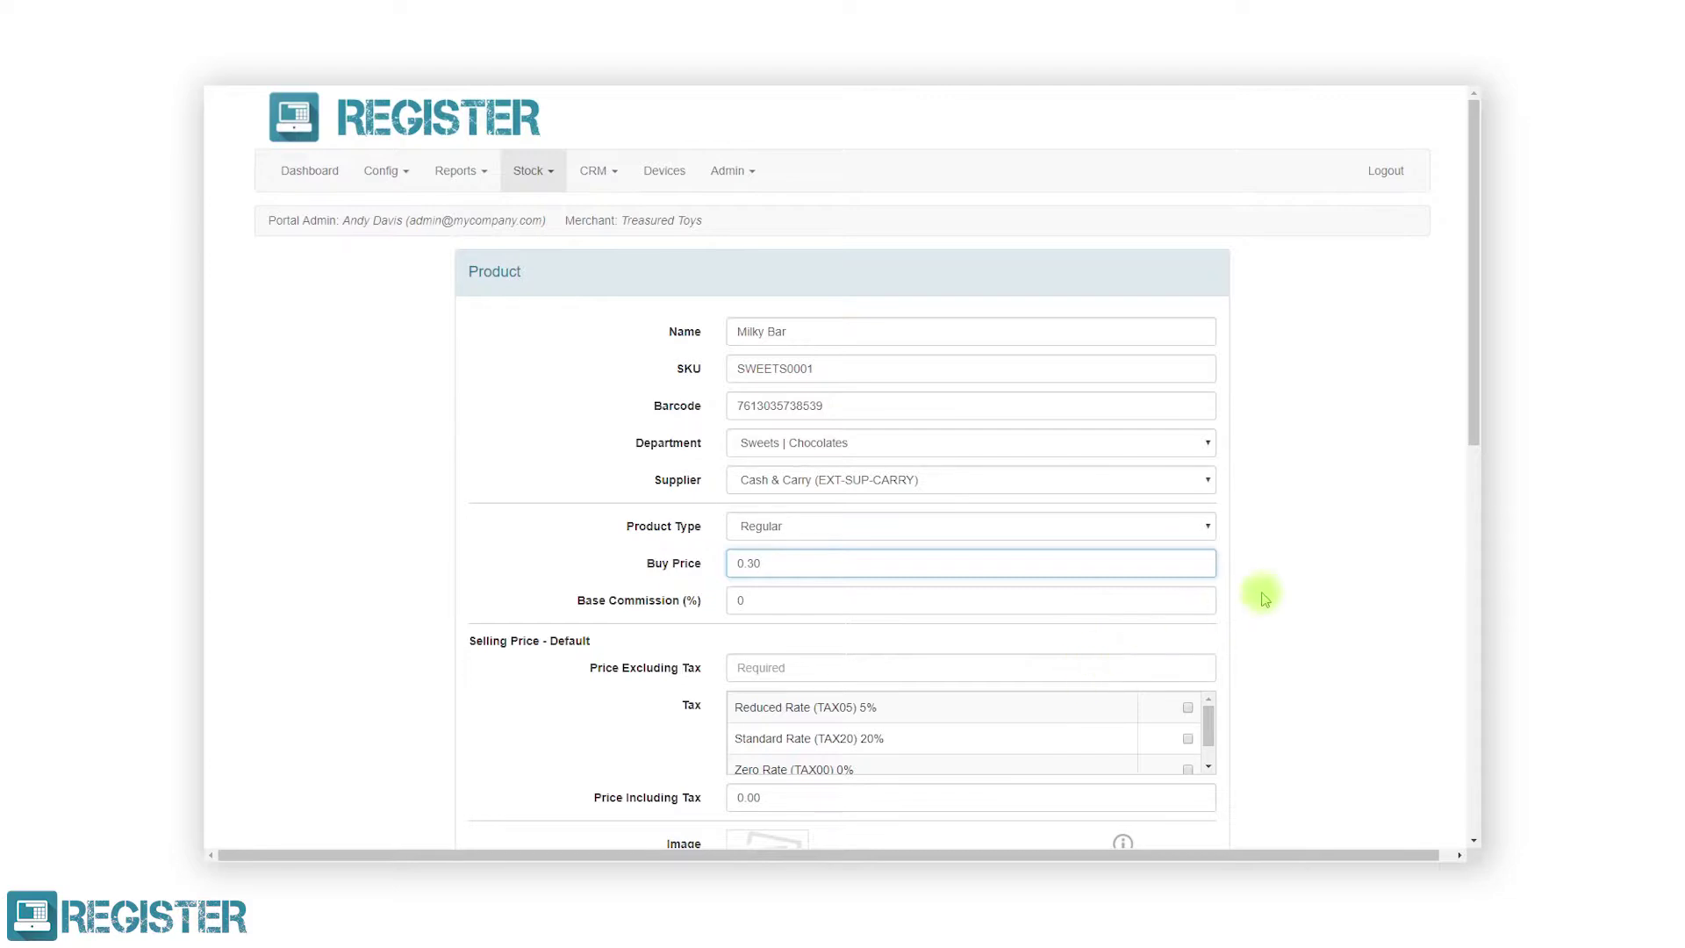
{"action": "scroll", "coordinate": [1166, 591], "scroll_direction": "down", "scroll_amount": 2}
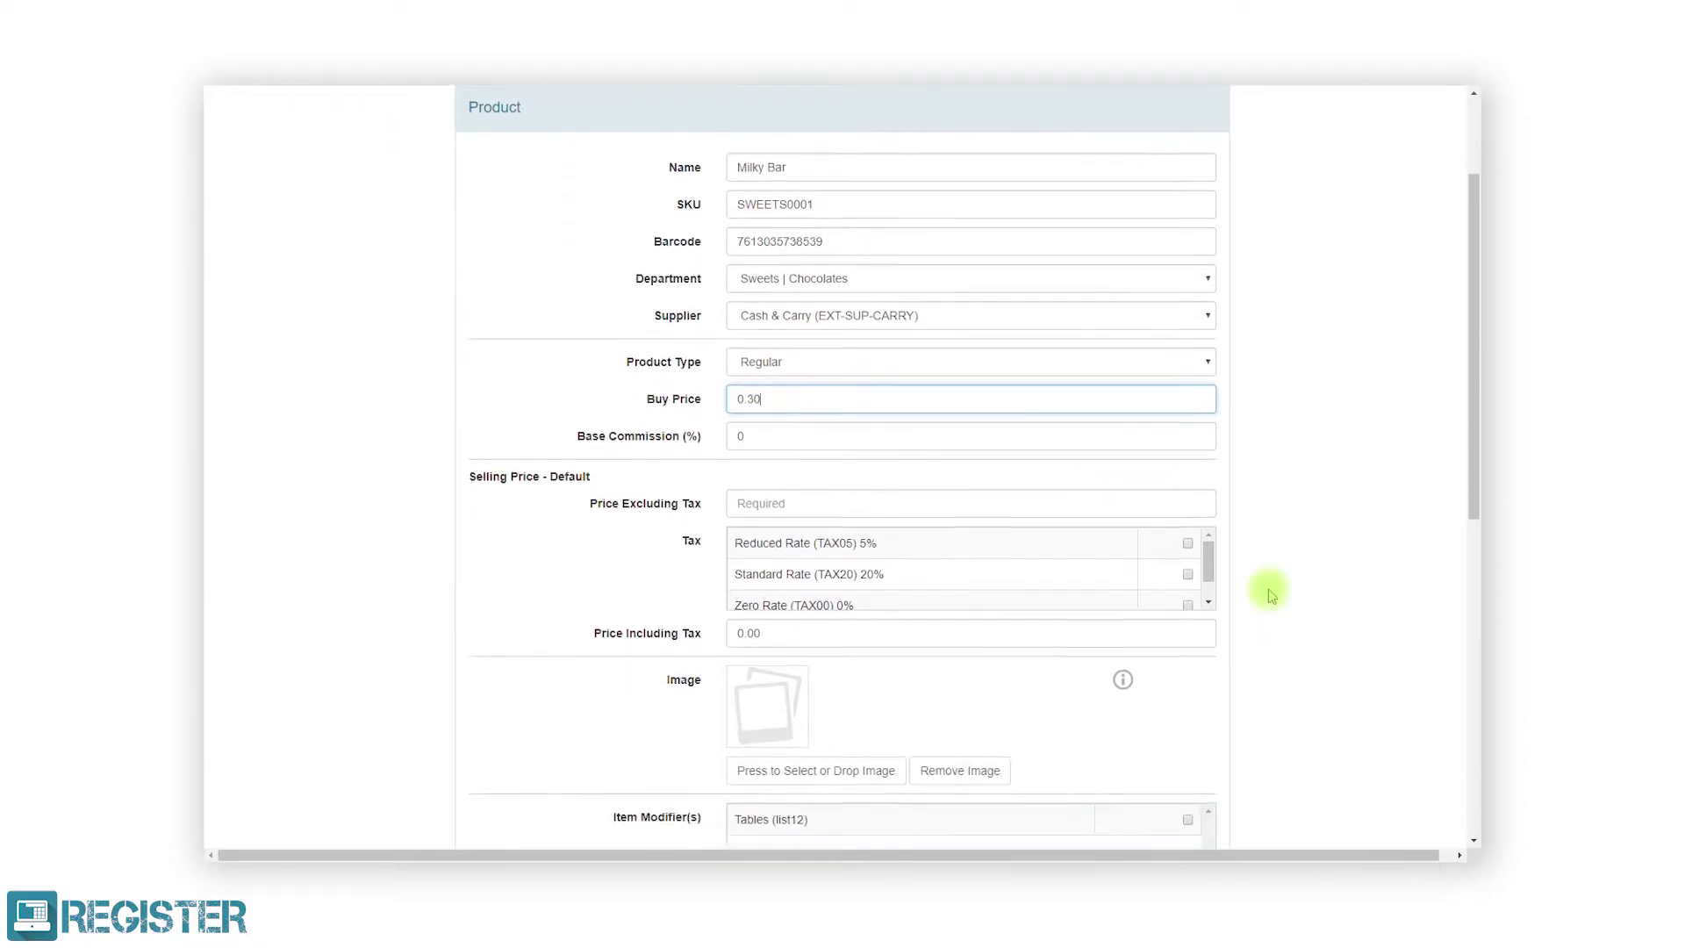
{"action": "left_click", "coordinate": [1190, 571]}
{"action": "left_click", "coordinate": [1047, 639]}
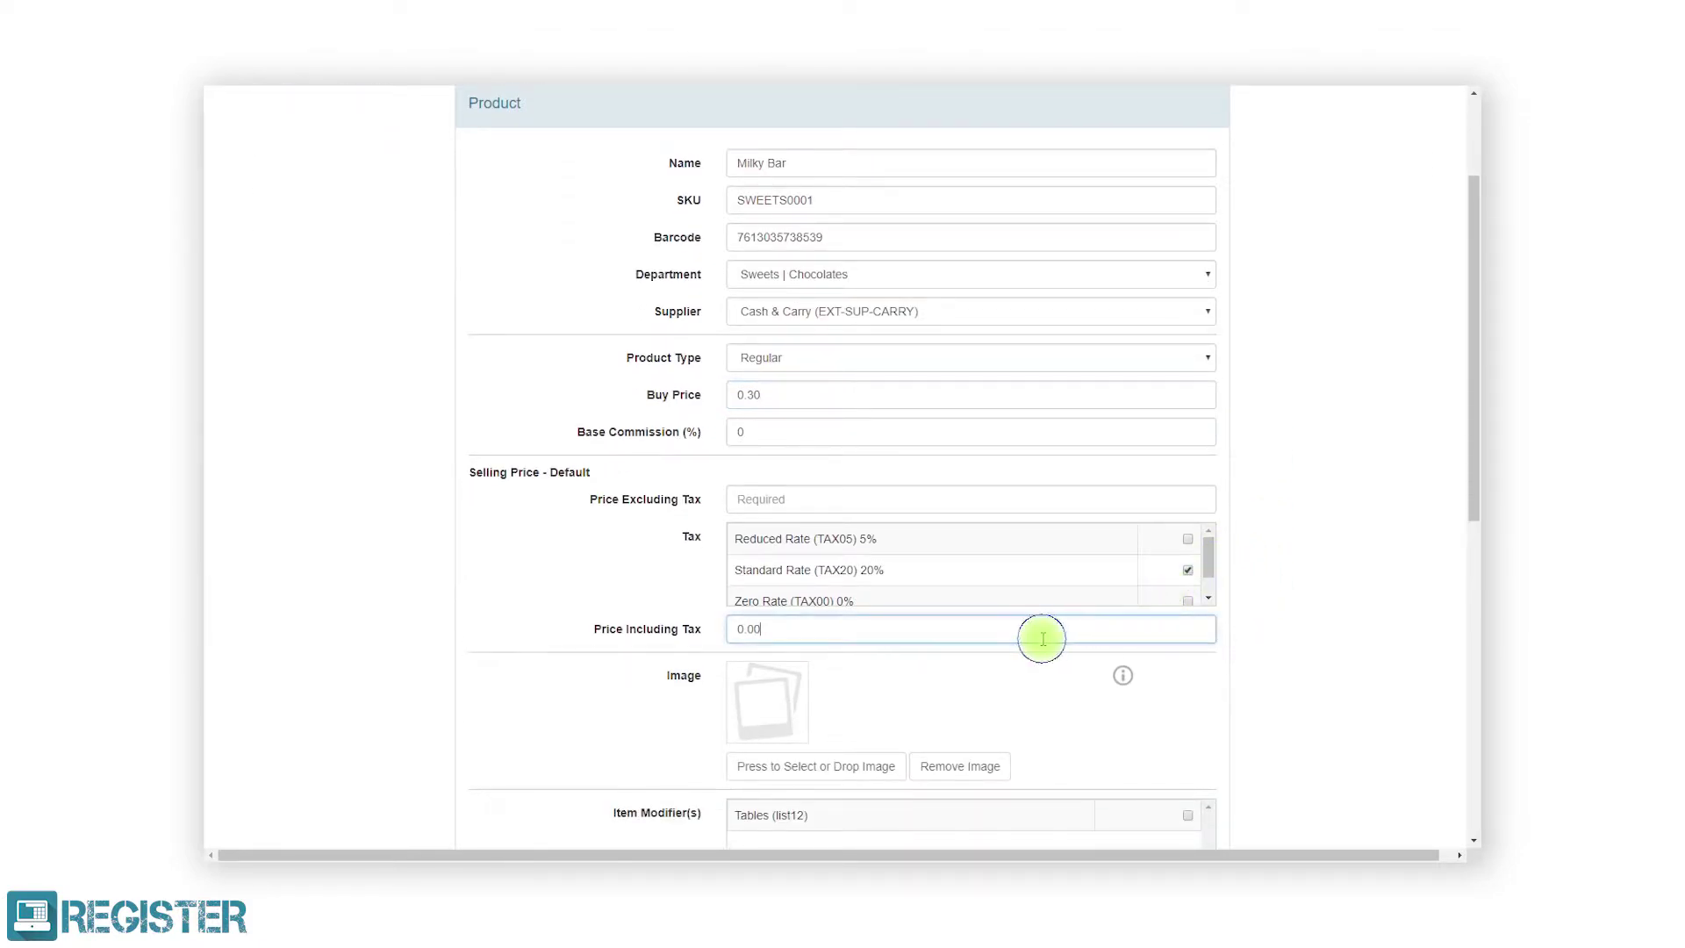
{"action": "key", "text": "BackSpace"}
{"action": "key", "text": "BackSpace"}
{"action": "key", "text": "BackSpace"}
{"action": "key", "text": "BackSpace"}
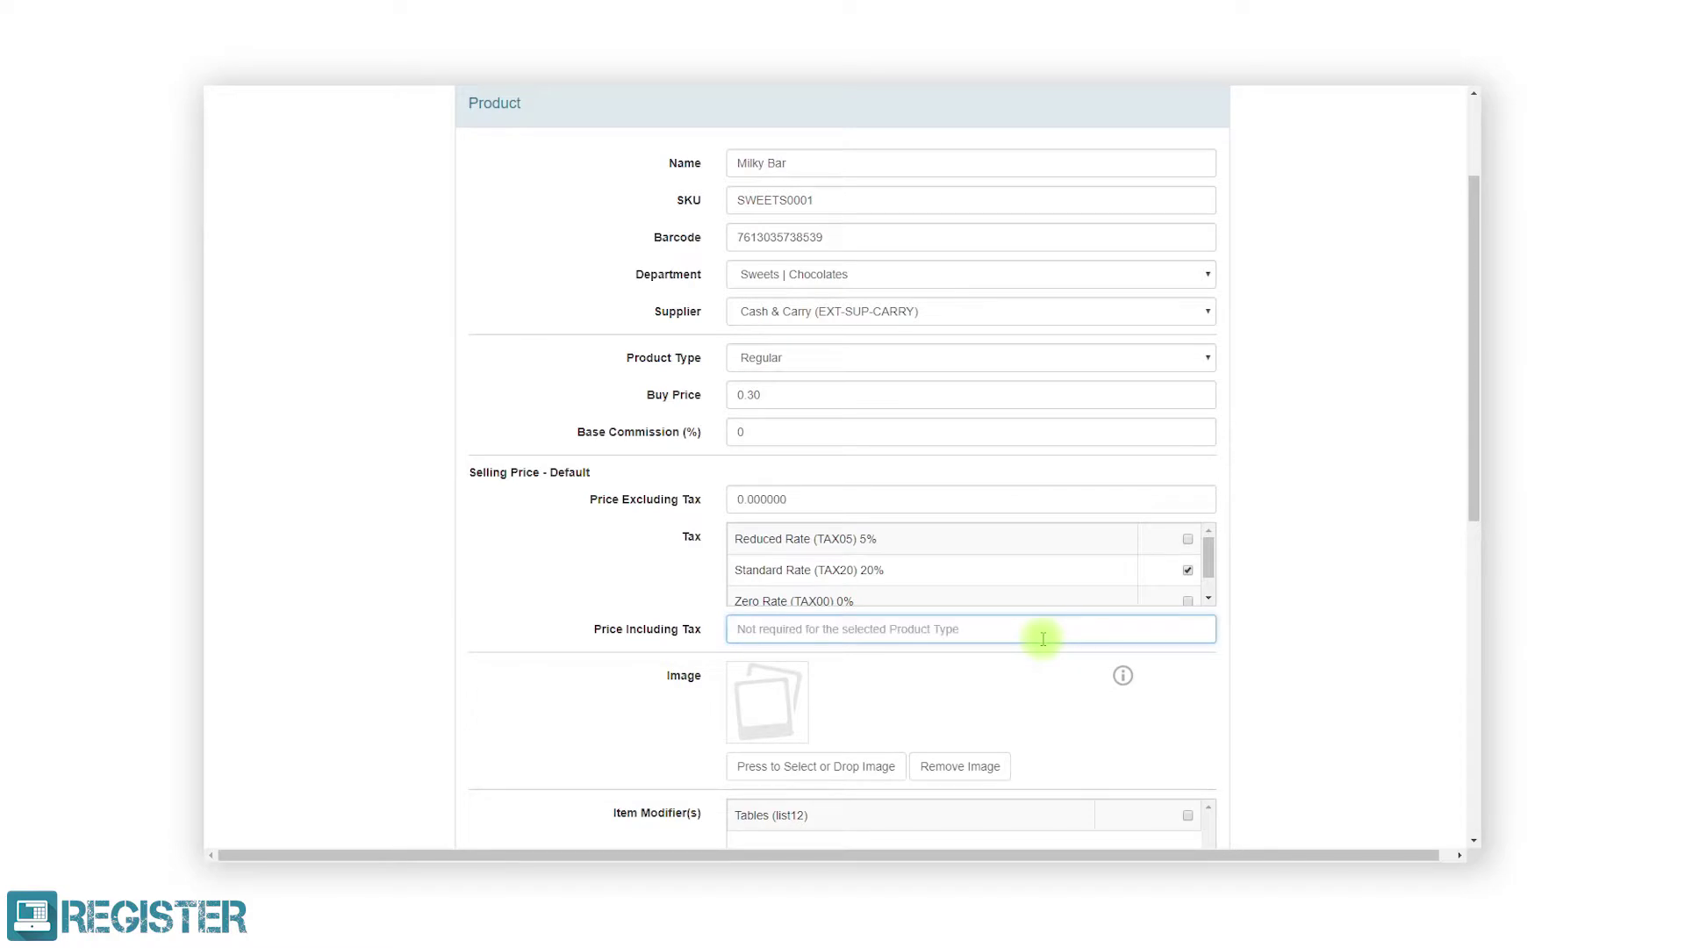
{"action": "type", "text": "0.62"}
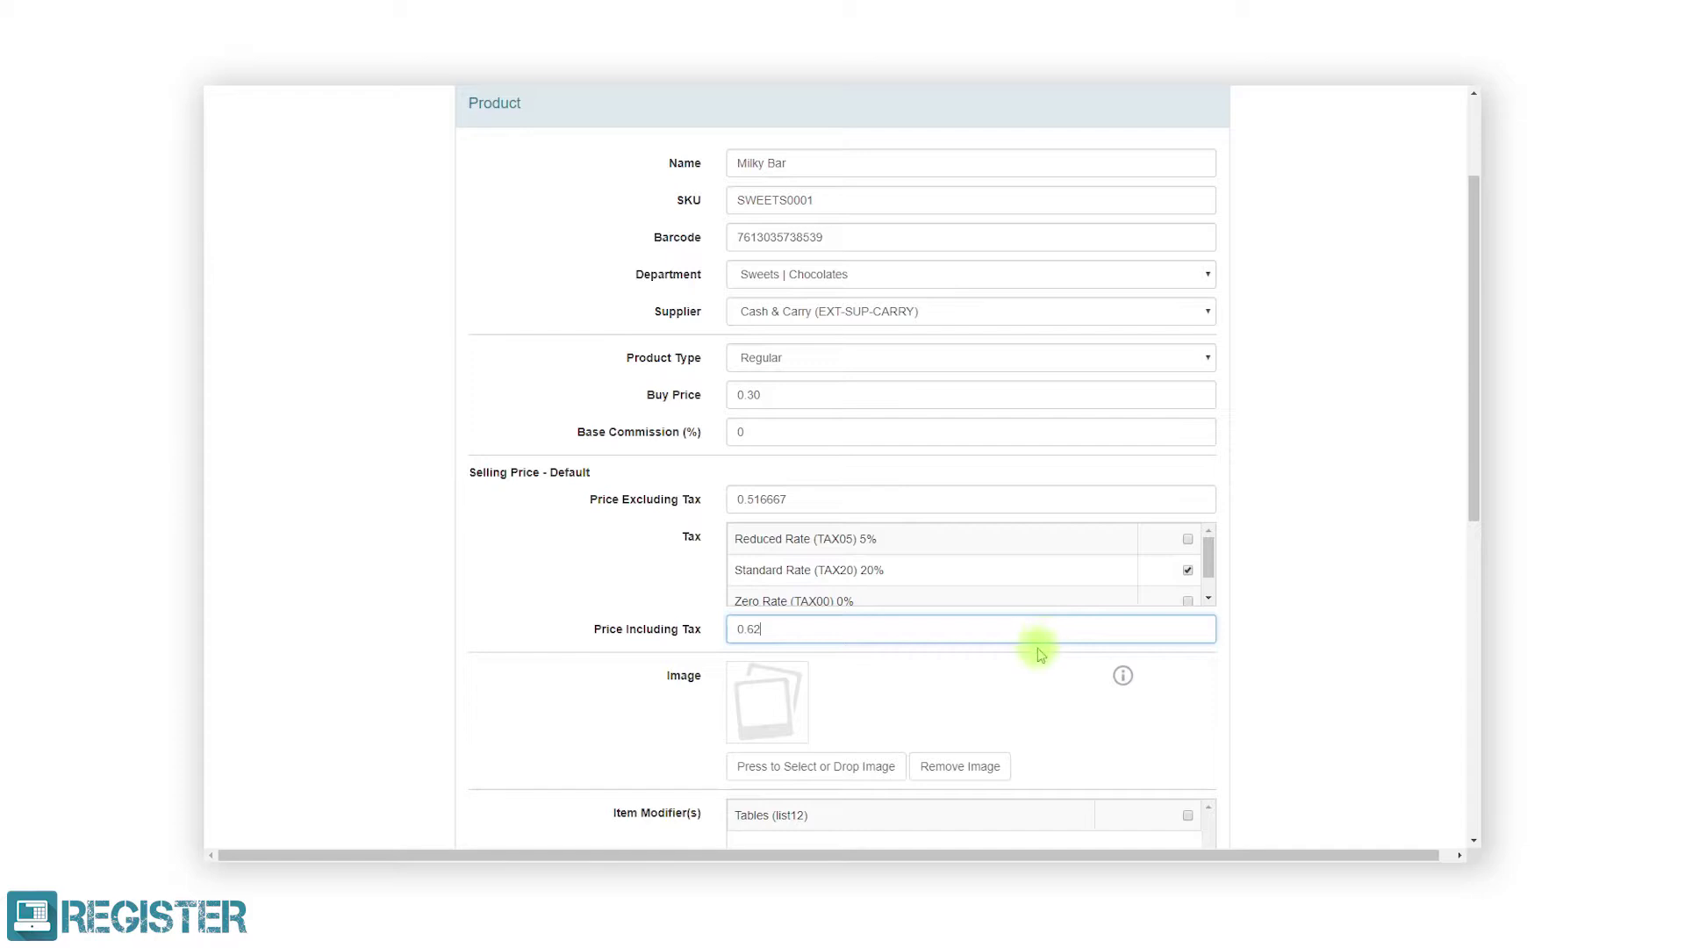
{"action": "scroll", "coordinate": [1053, 627], "scroll_direction": "down", "scroll_amount": 3}
{"action": "left_click", "coordinate": [885, 515]}
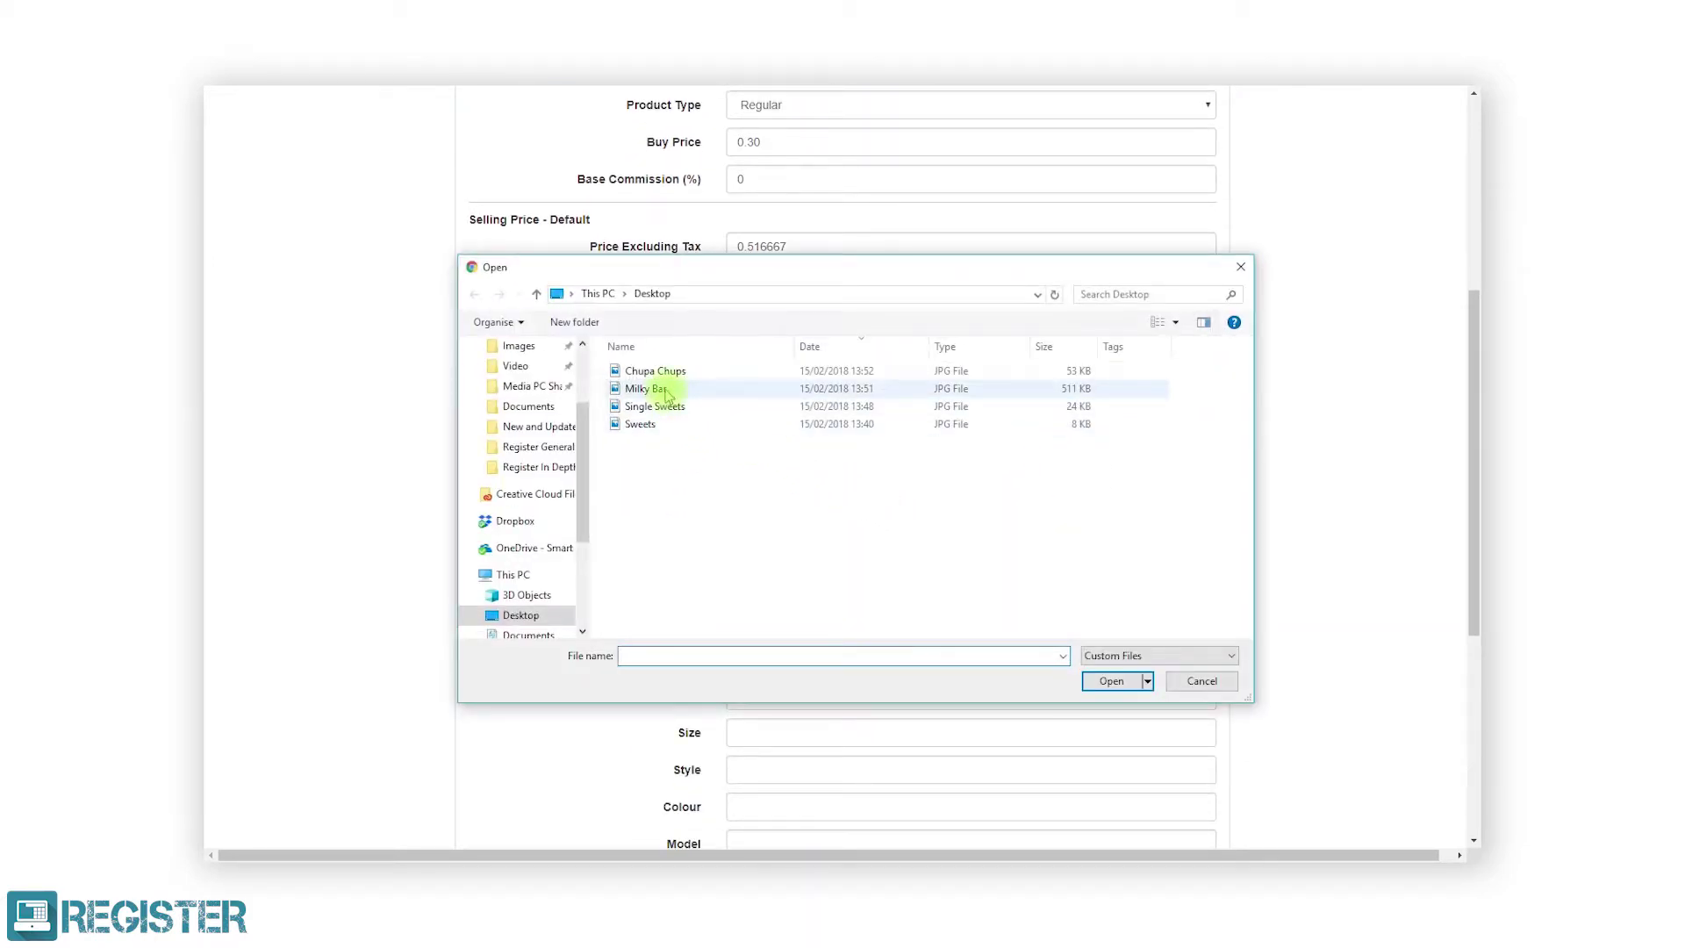
Attach Milky Bar.jpg as the product image.
{"action": "left_click", "coordinate": [667, 390]}
{"action": "left_click", "coordinate": [1099, 674]}
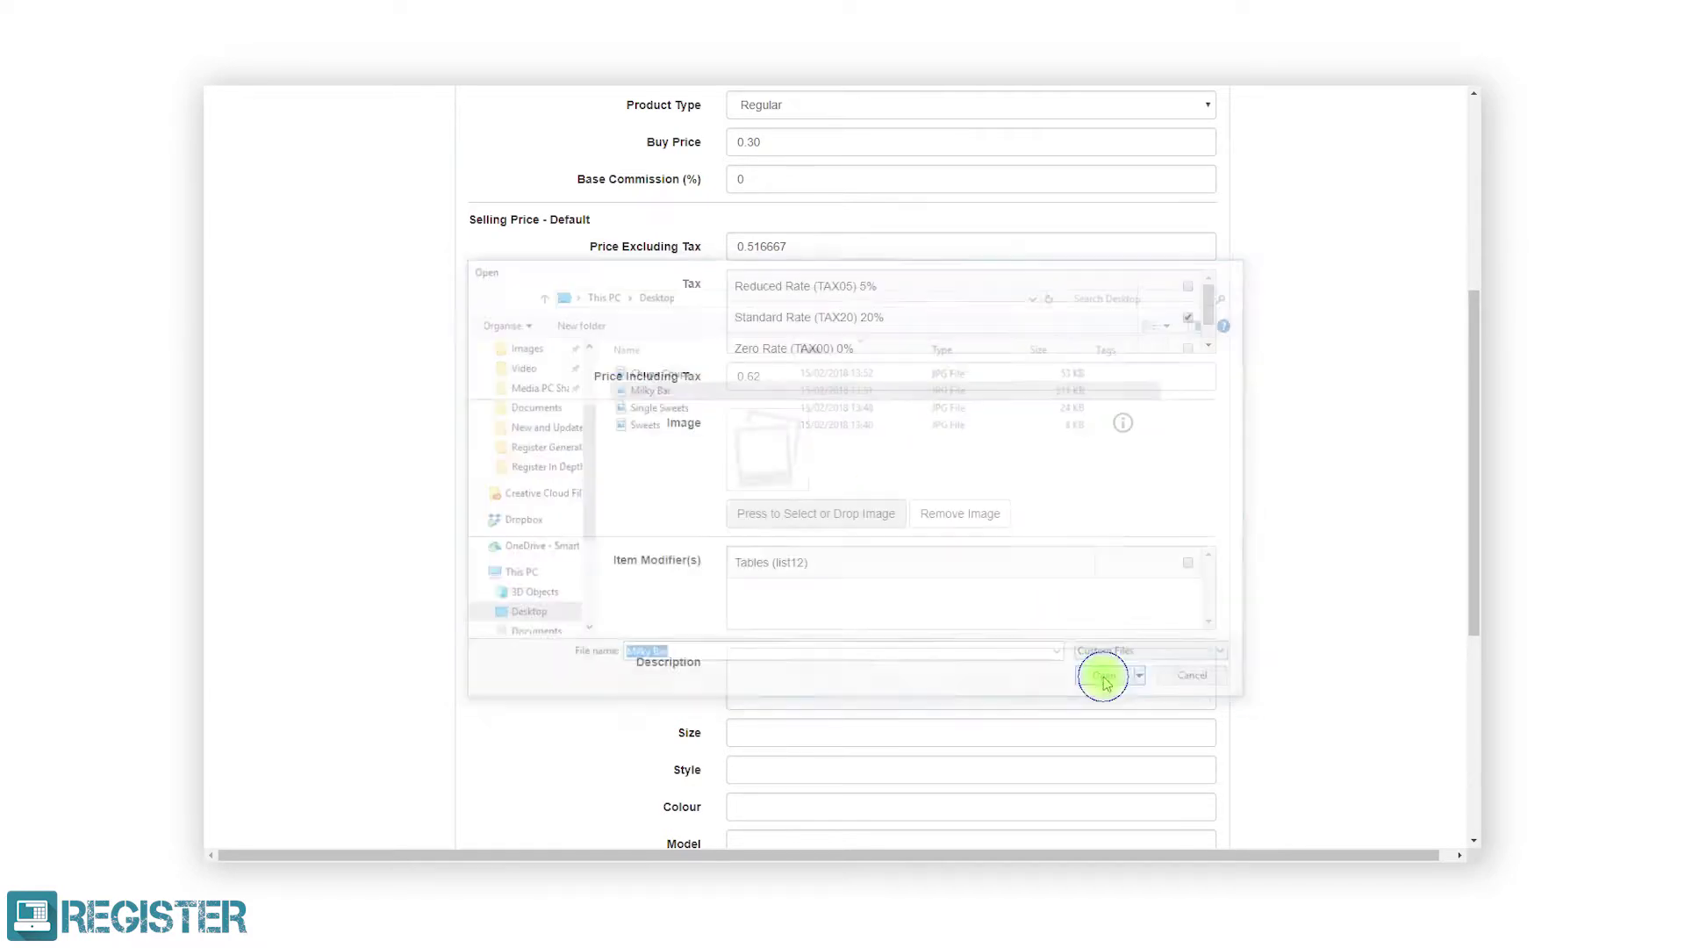
{"action": "scroll", "coordinate": [1099, 672], "scroll_direction": "down", "scroll_amount": 2}
{"action": "scroll", "coordinate": [1100, 666], "scroll_direction": "down", "scroll_amount": 3}
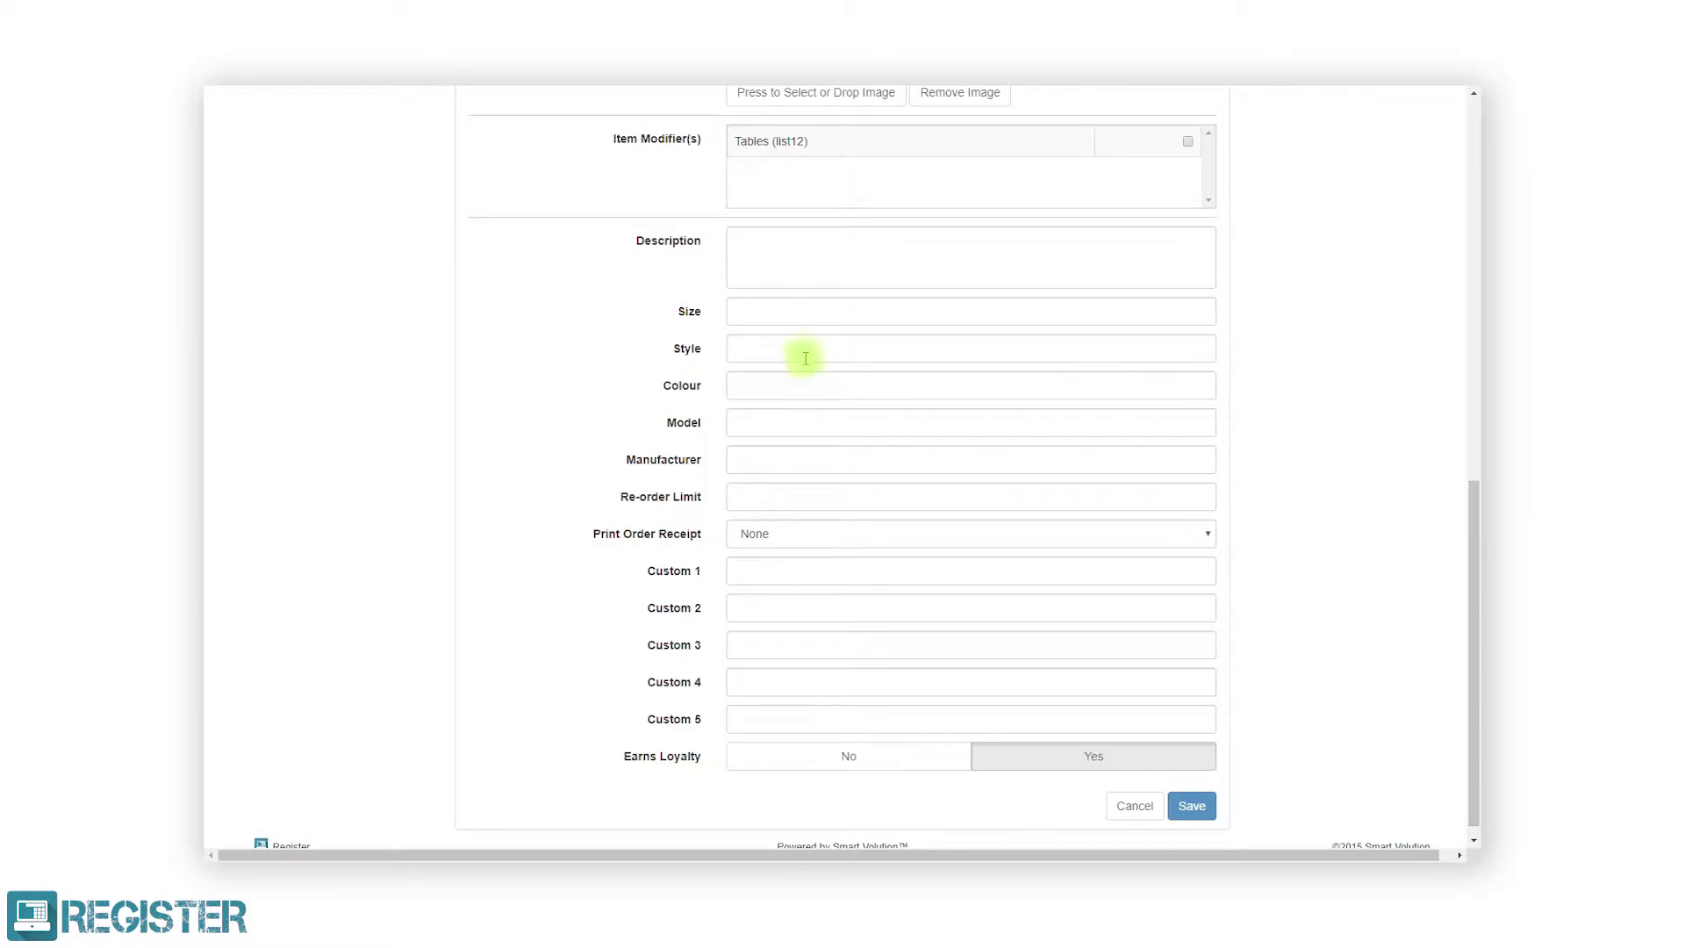
Set size 25g and re-order limit 5, keep the order printer at None, and save Milky Bar.
{"action": "left_click", "coordinate": [801, 313]}
{"action": "type", "text": "25g"}
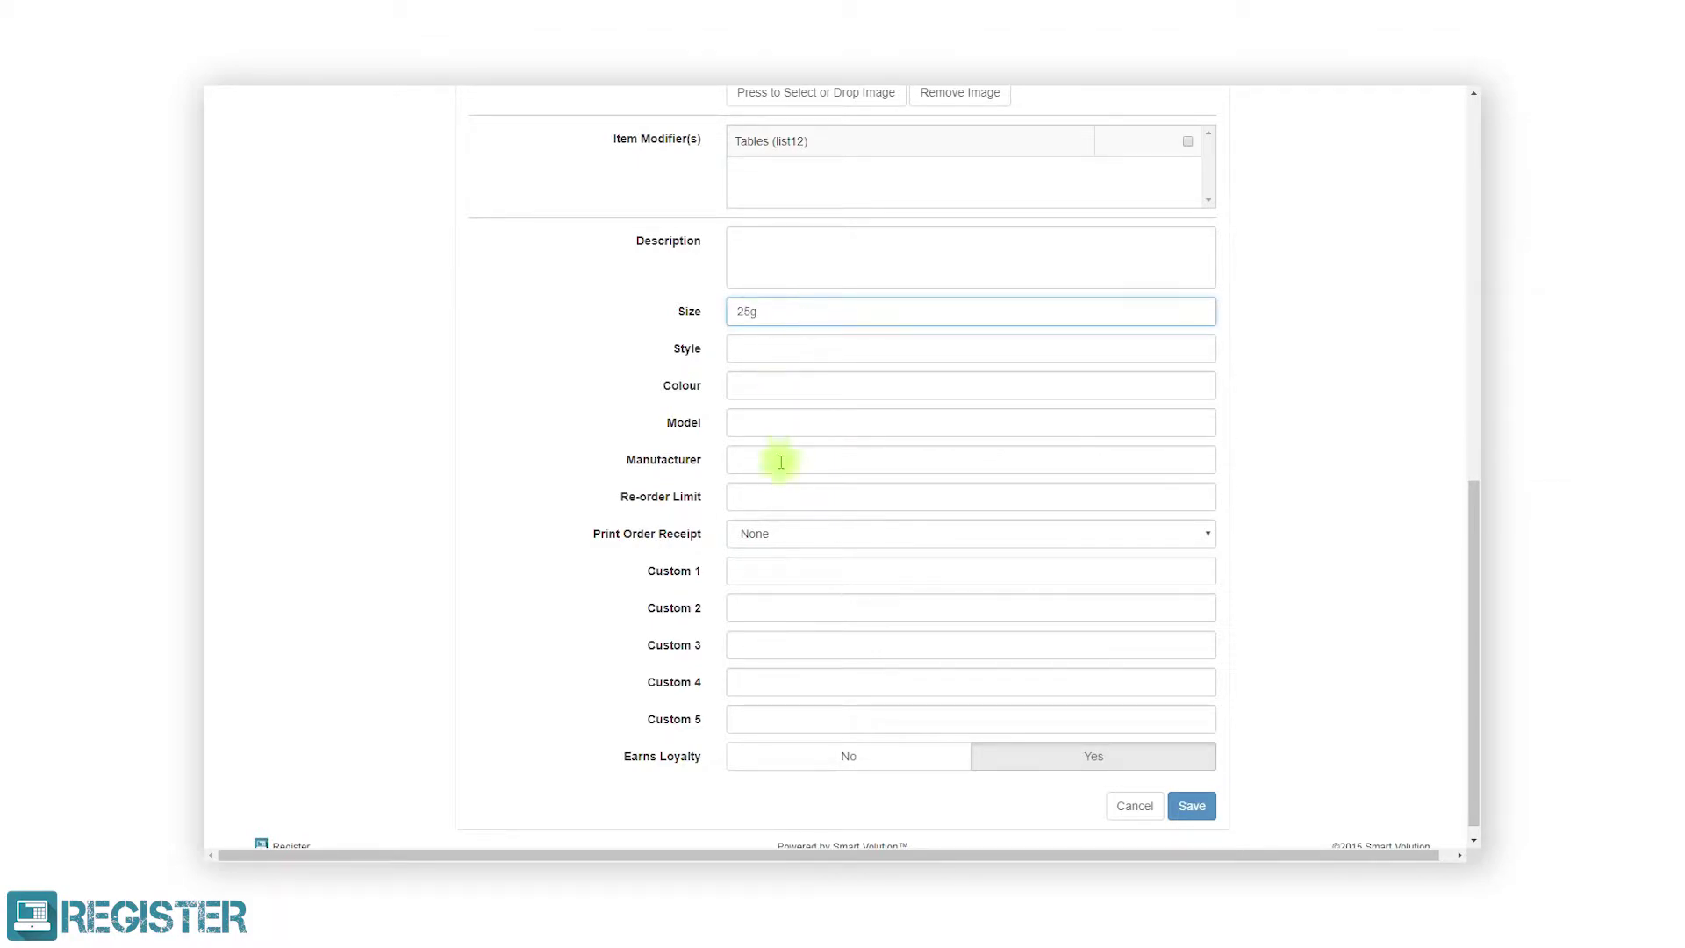
{"action": "left_click", "coordinate": [774, 493]}
{"action": "type", "text": "5"}
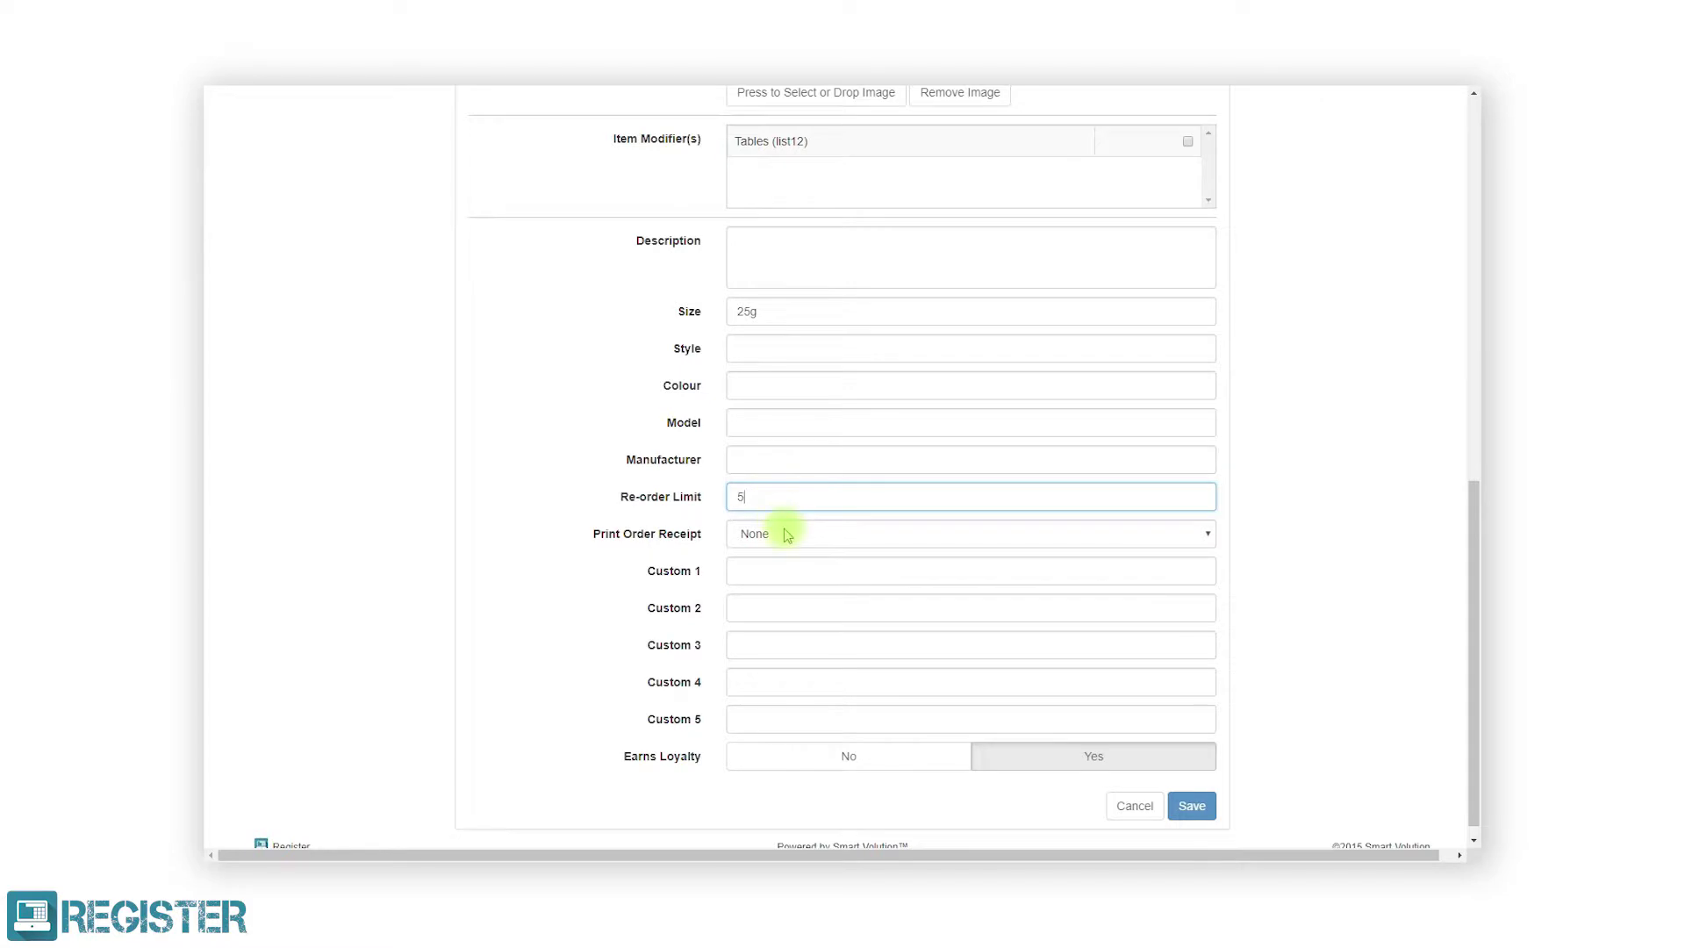
{"action": "left_click", "coordinate": [786, 535]}
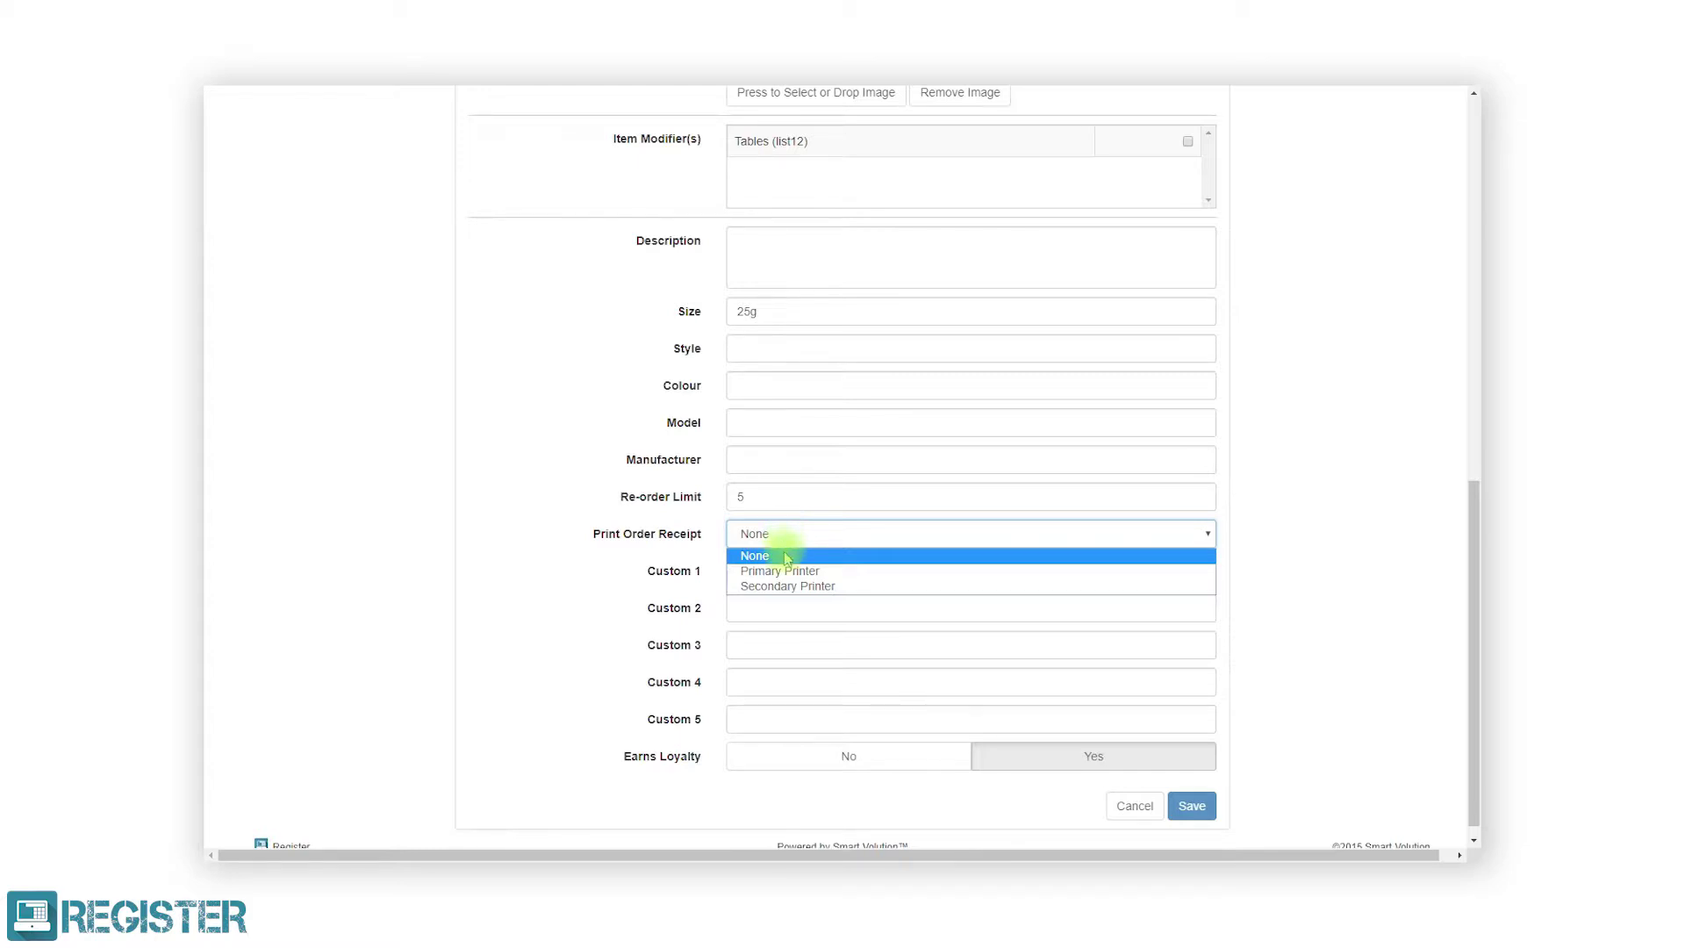
{"action": "left_click", "coordinate": [784, 555]}
{"action": "left_click", "coordinate": [1191, 806]}
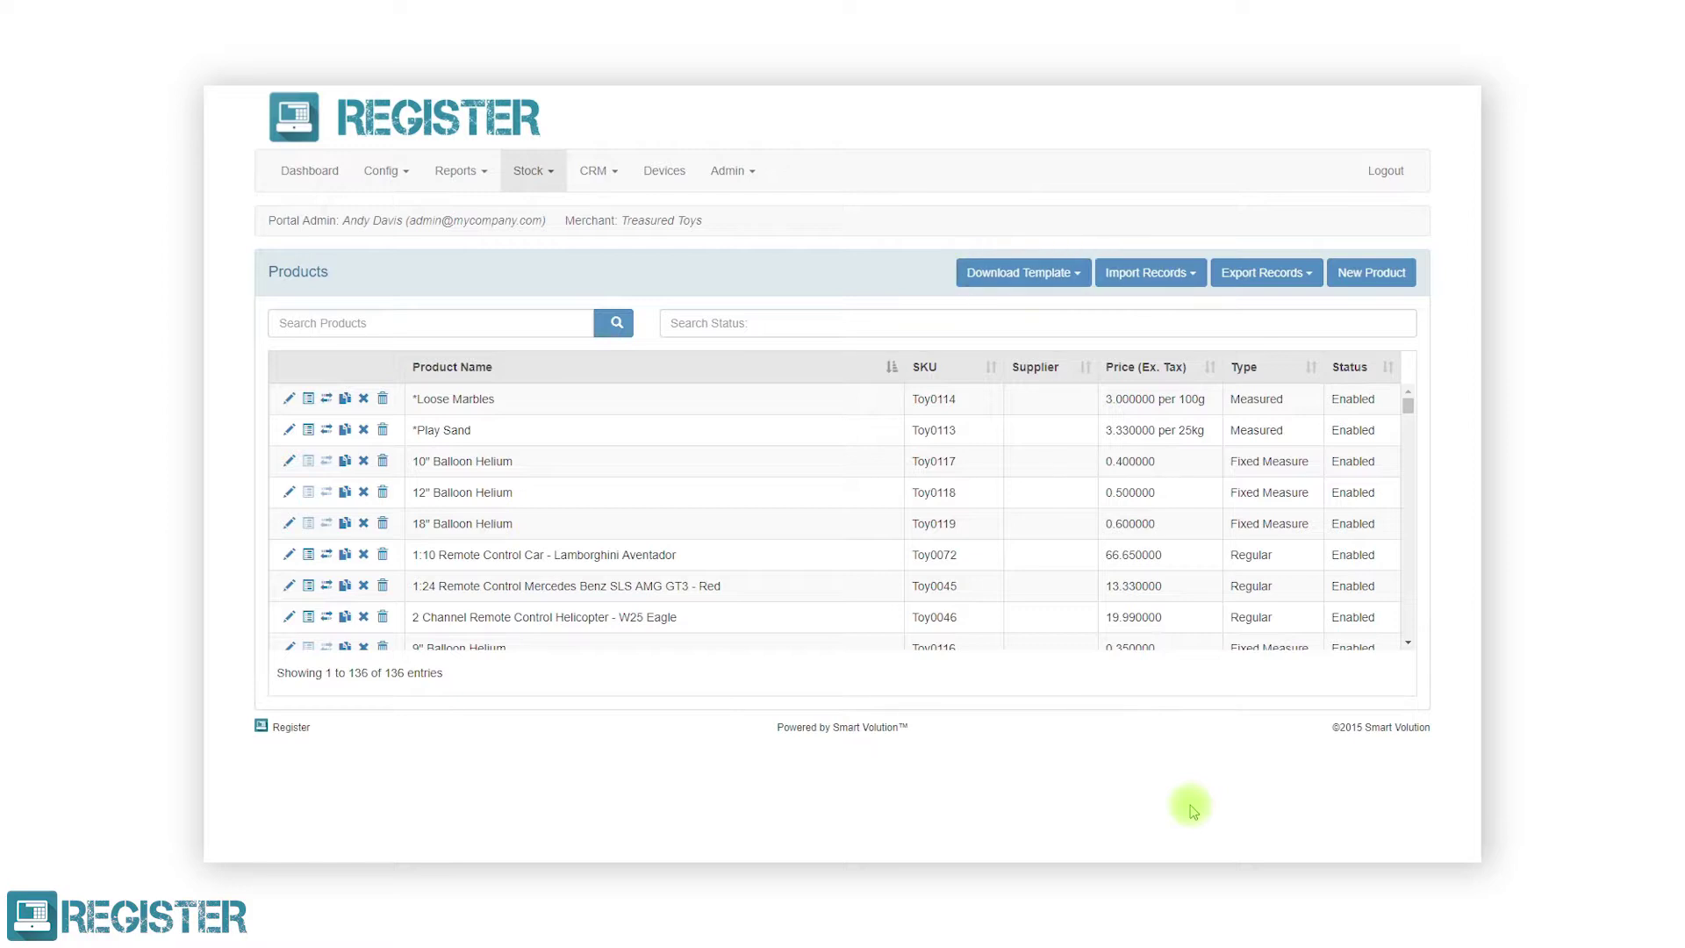
Download the product template as an XLS file and open it in Excel.
{"action": "left_click", "coordinate": [1066, 274]}
{"action": "left_click", "coordinate": [1049, 304]}
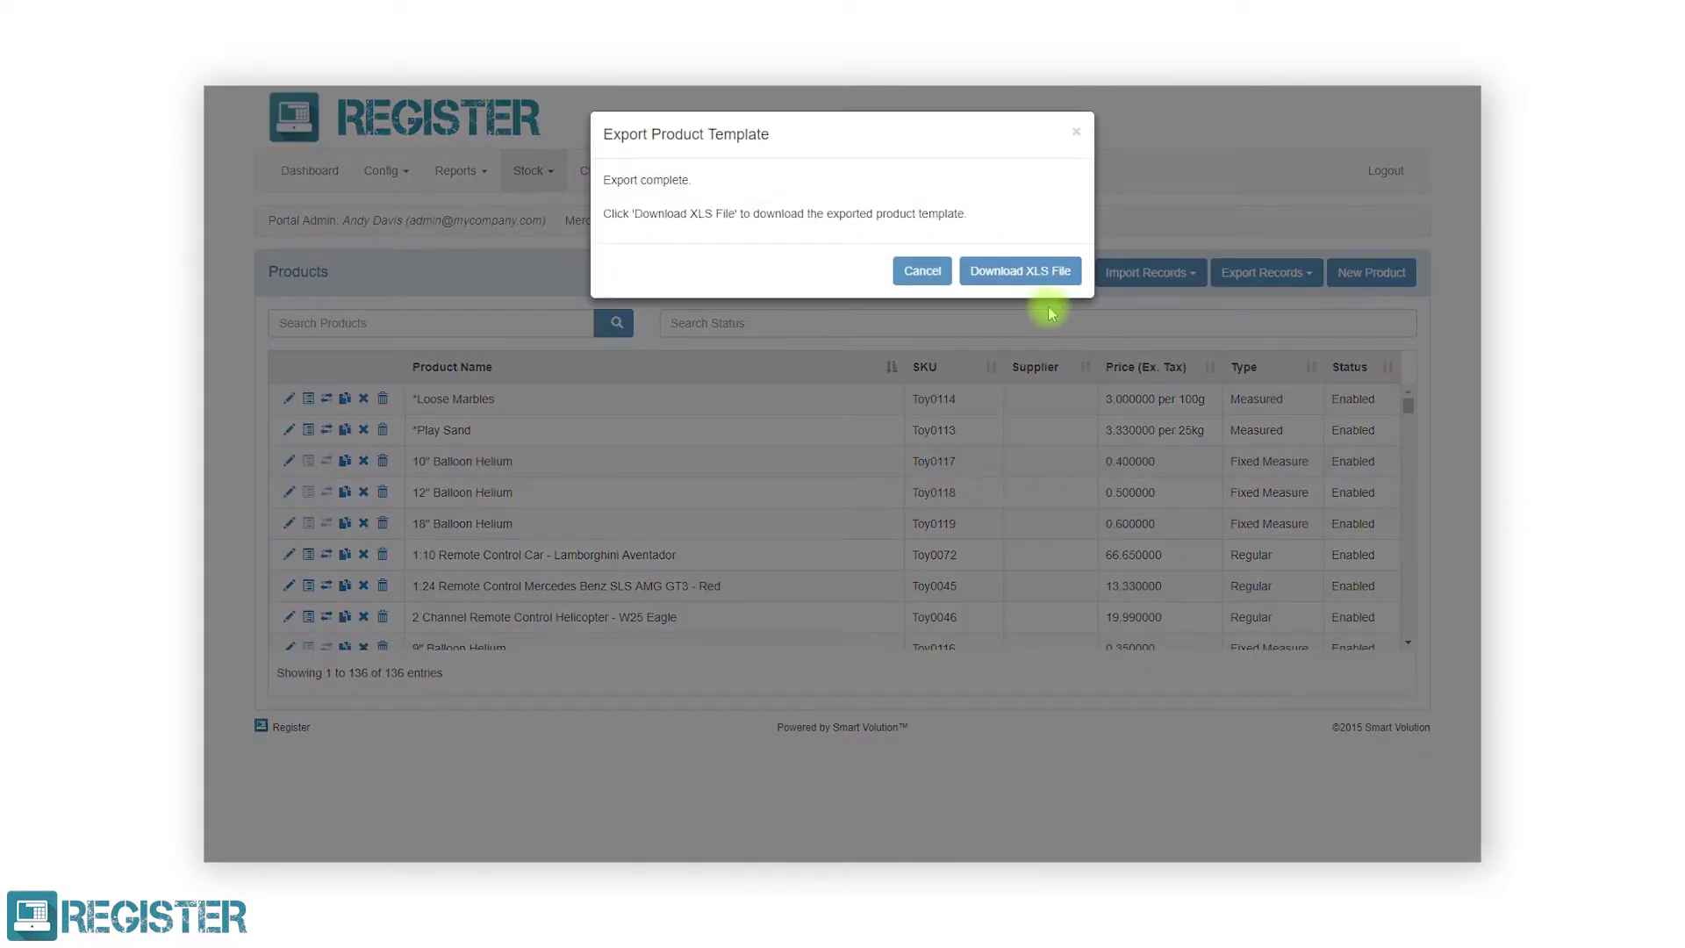
{"action": "left_click", "coordinate": [1045, 272]}
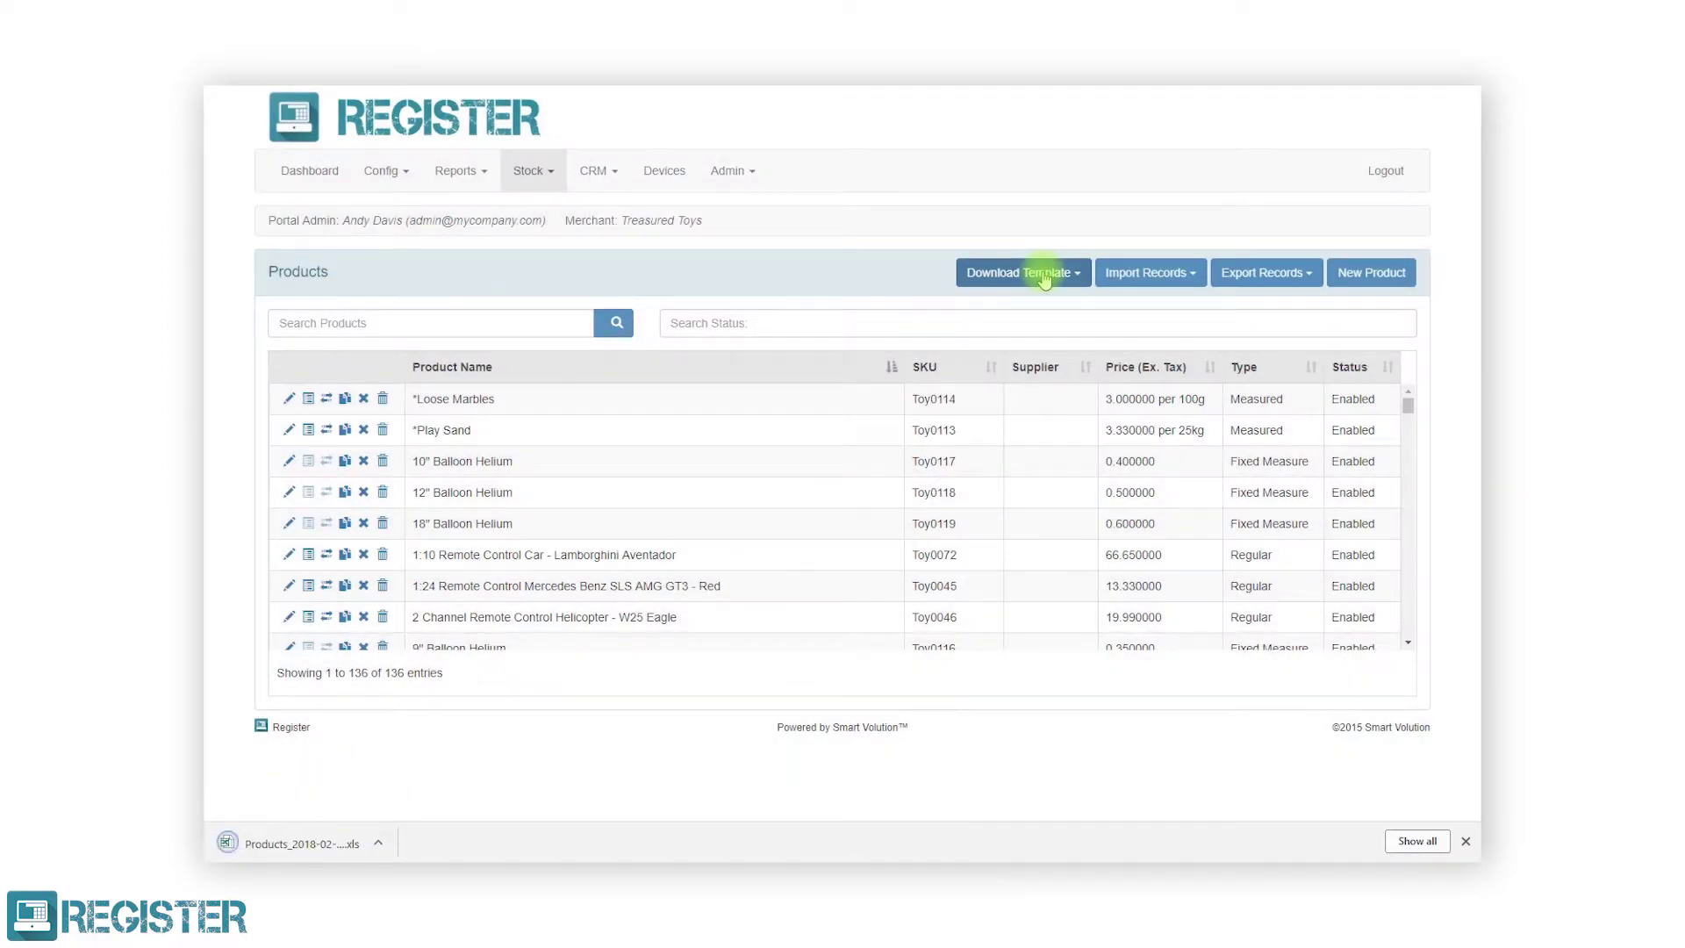
{"action": "left_click", "coordinate": [321, 844]}
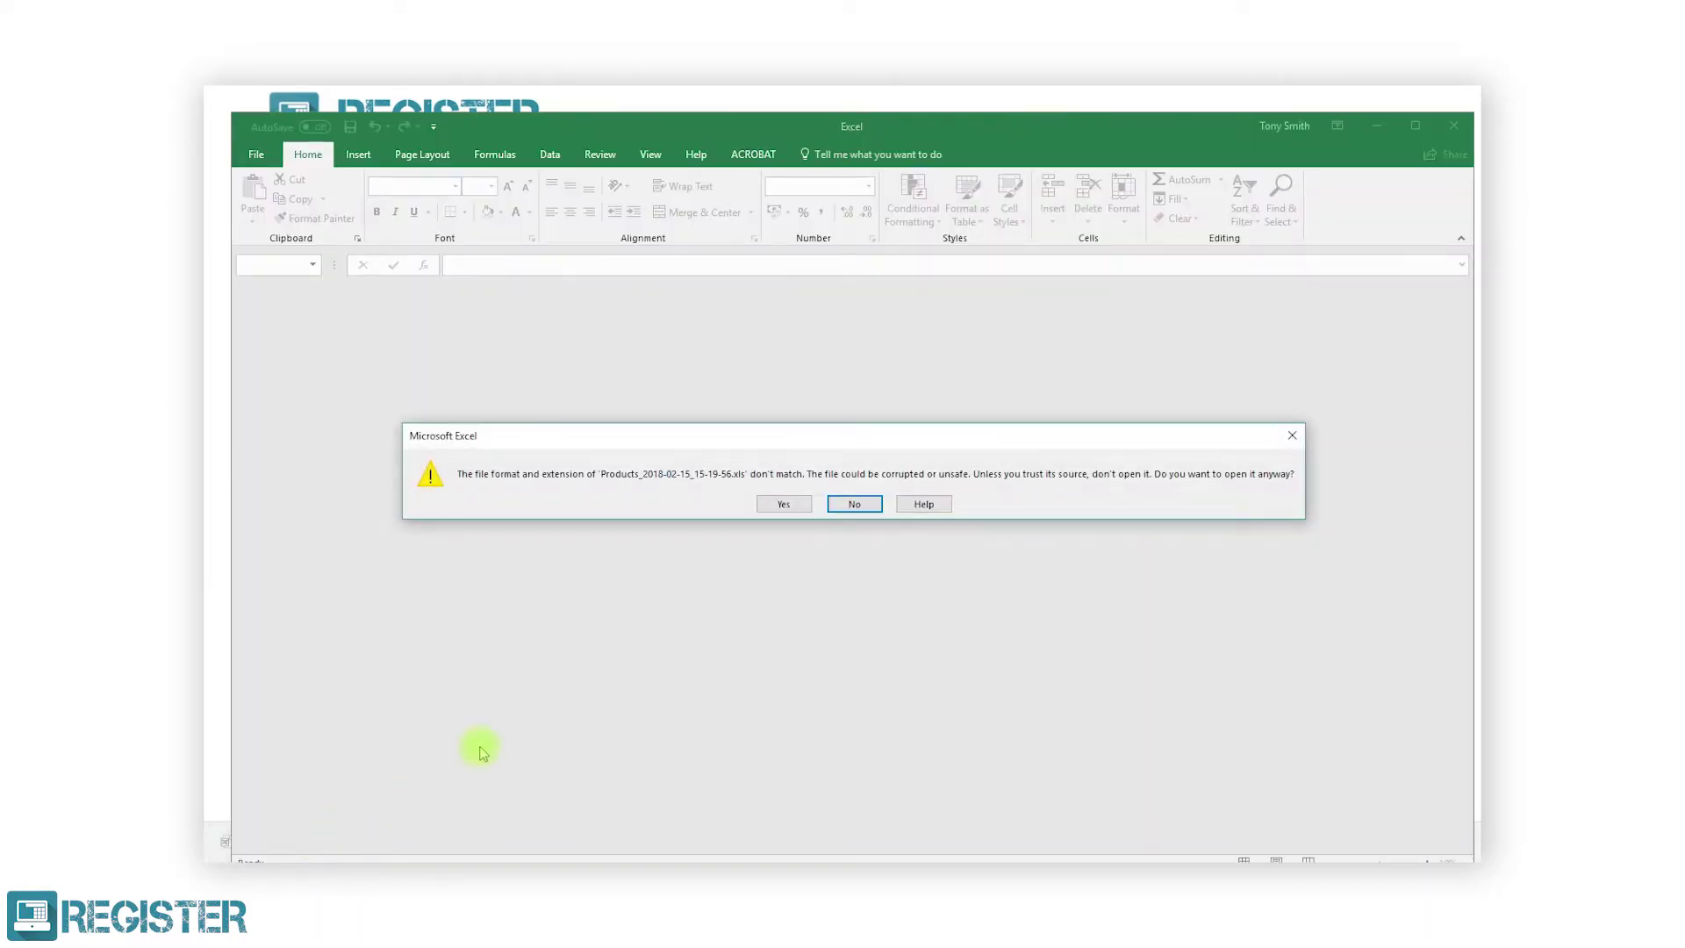
Open the template despite the format warning, enable editing and autofit all columns.
{"action": "left_click", "coordinate": [776, 505]}
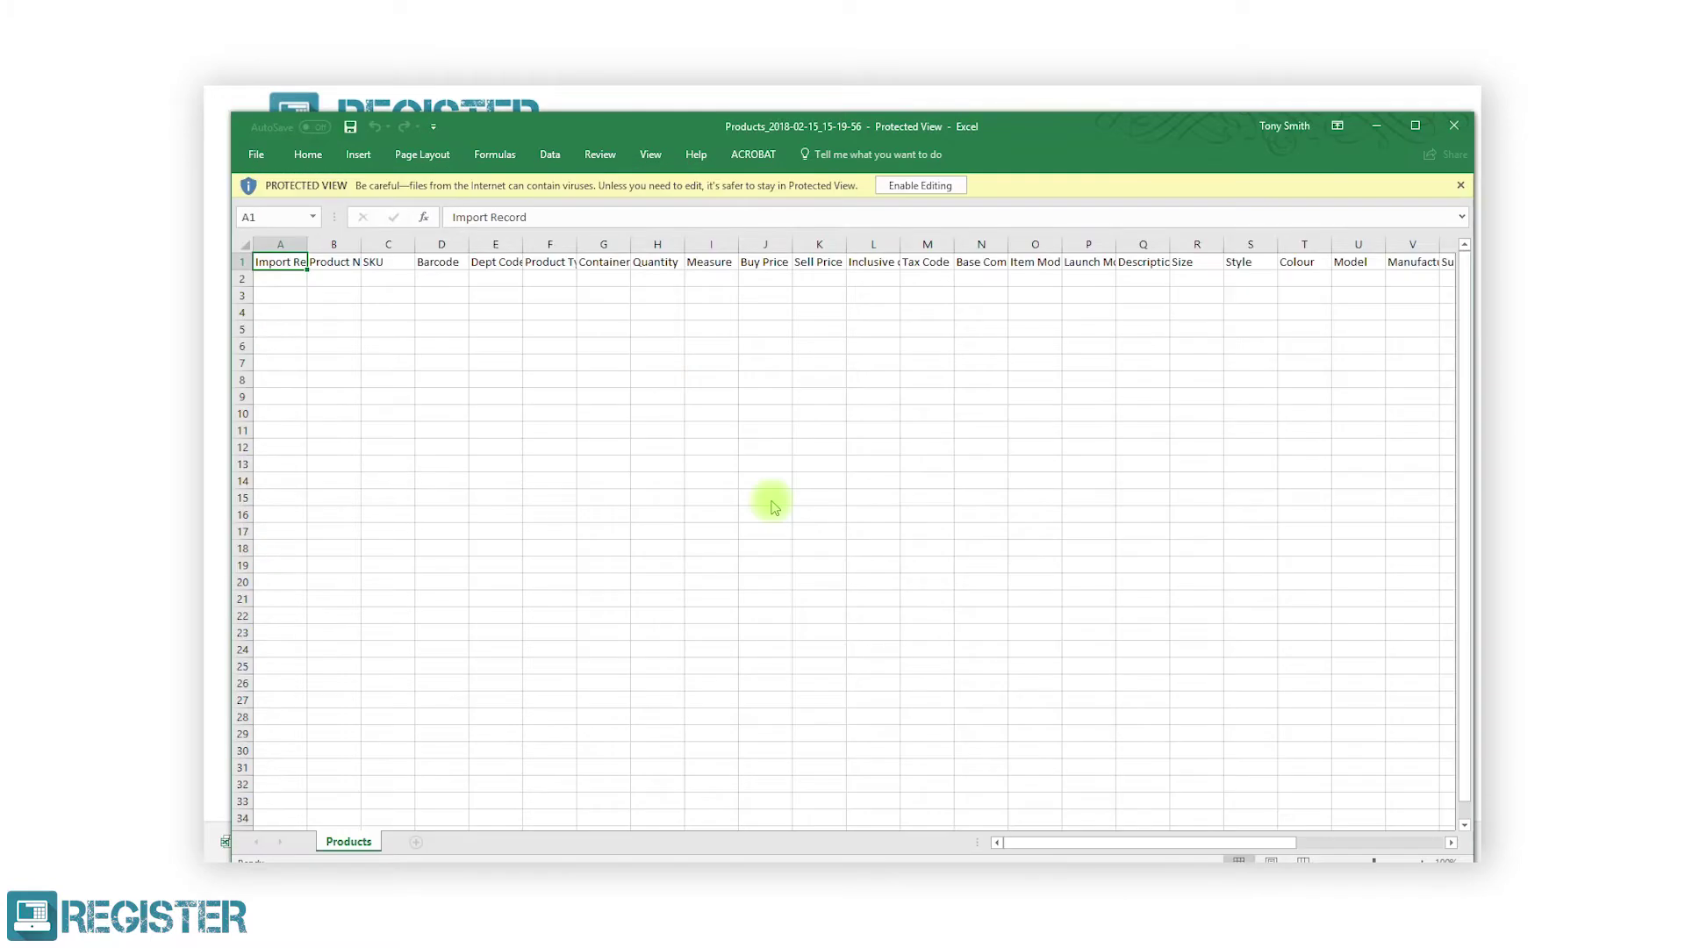
{"action": "left_click", "coordinate": [920, 185]}
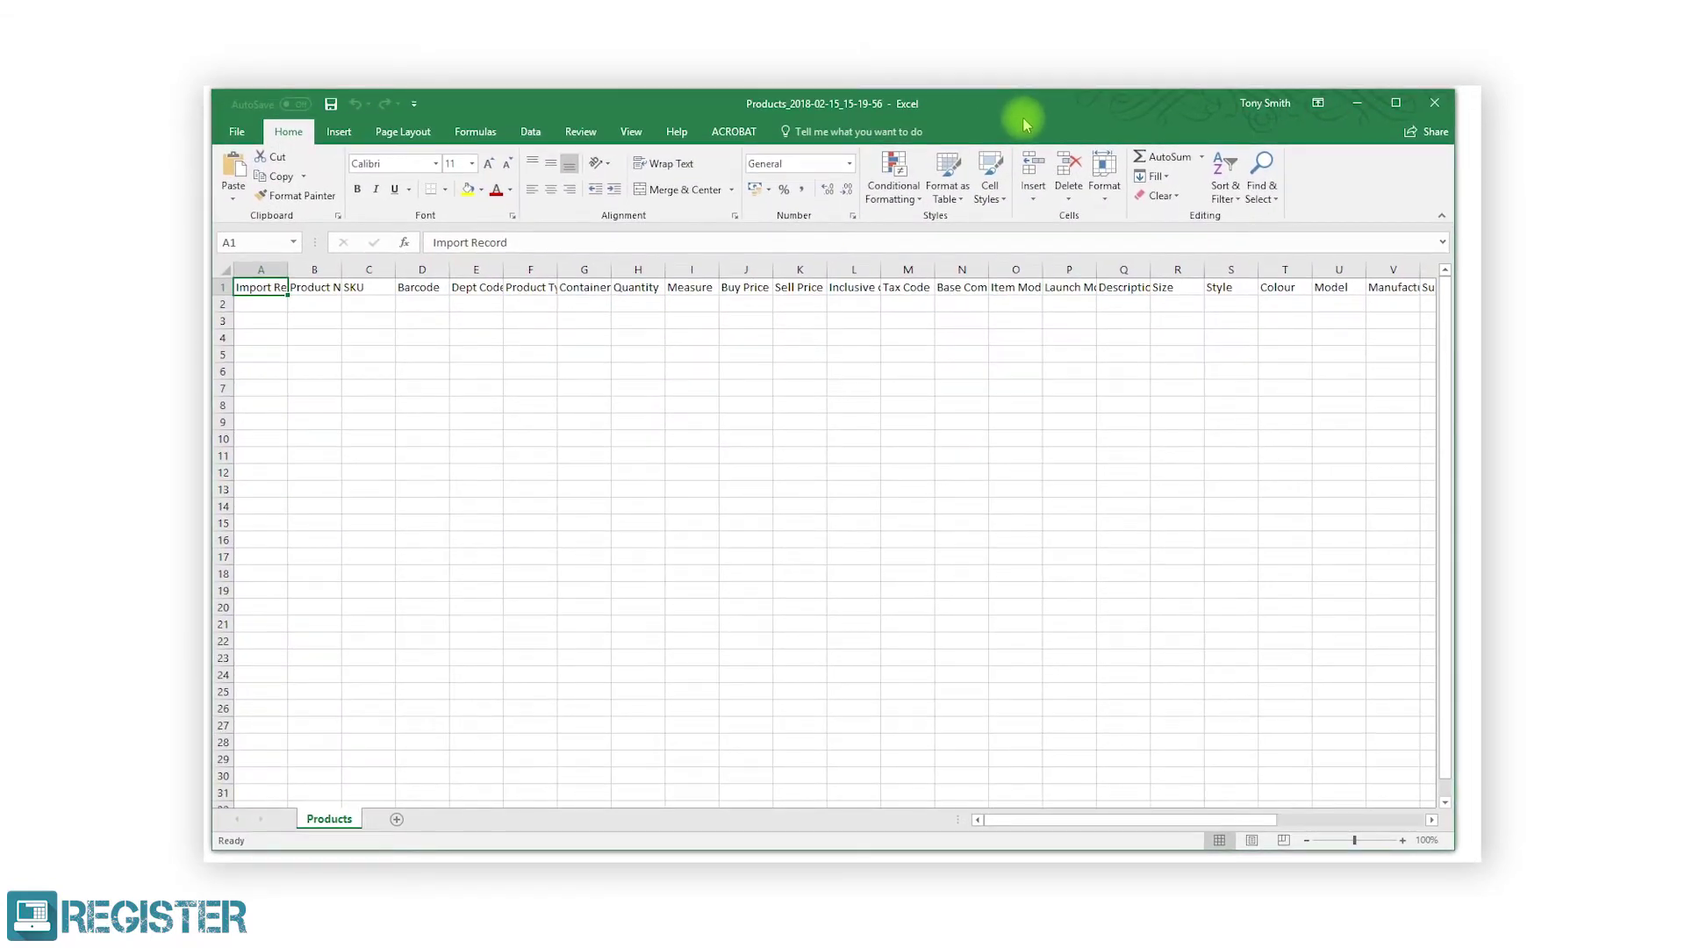
{"action": "left_click", "coordinate": [226, 270]}
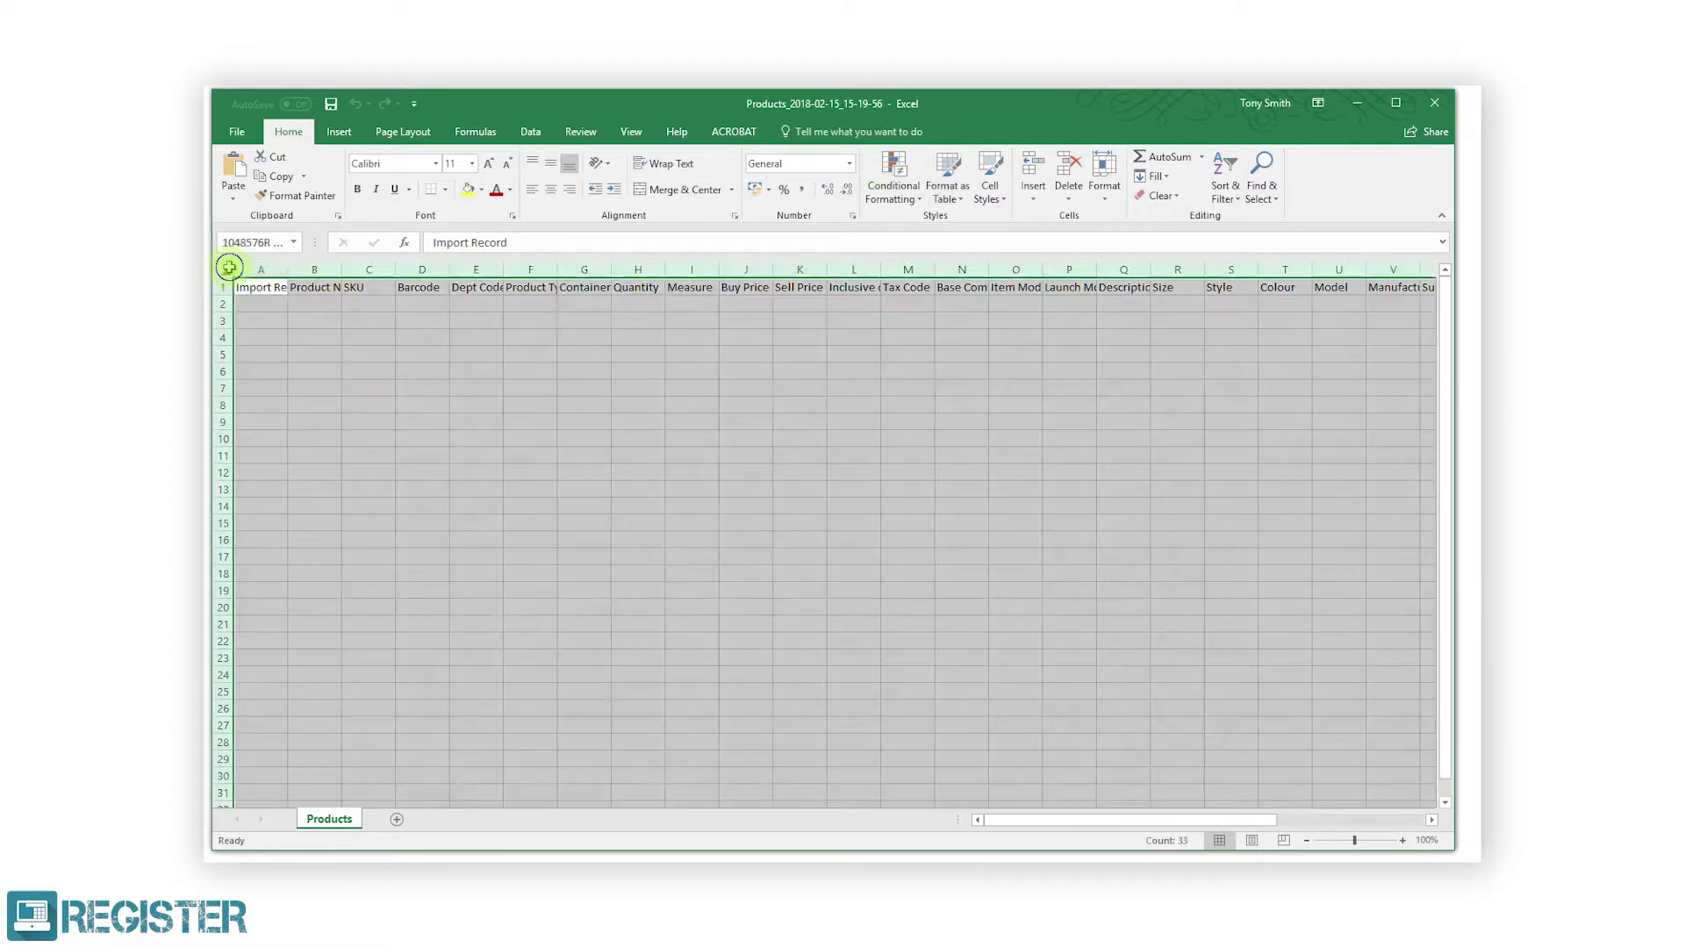
{"action": "double_click", "coordinate": [289, 270]}
Enter M&M's Chocolate: Yes, SKU SWEETS0002, dept 1071, Regular, 0.35 and 0.8 prices.
{"action": "left_click", "coordinate": [285, 304]}
{"action": "type", "text": "Yes"}
{"action": "key", "text": "Tab"}
{"action": "type", "text": "M&M's Chocolate"}
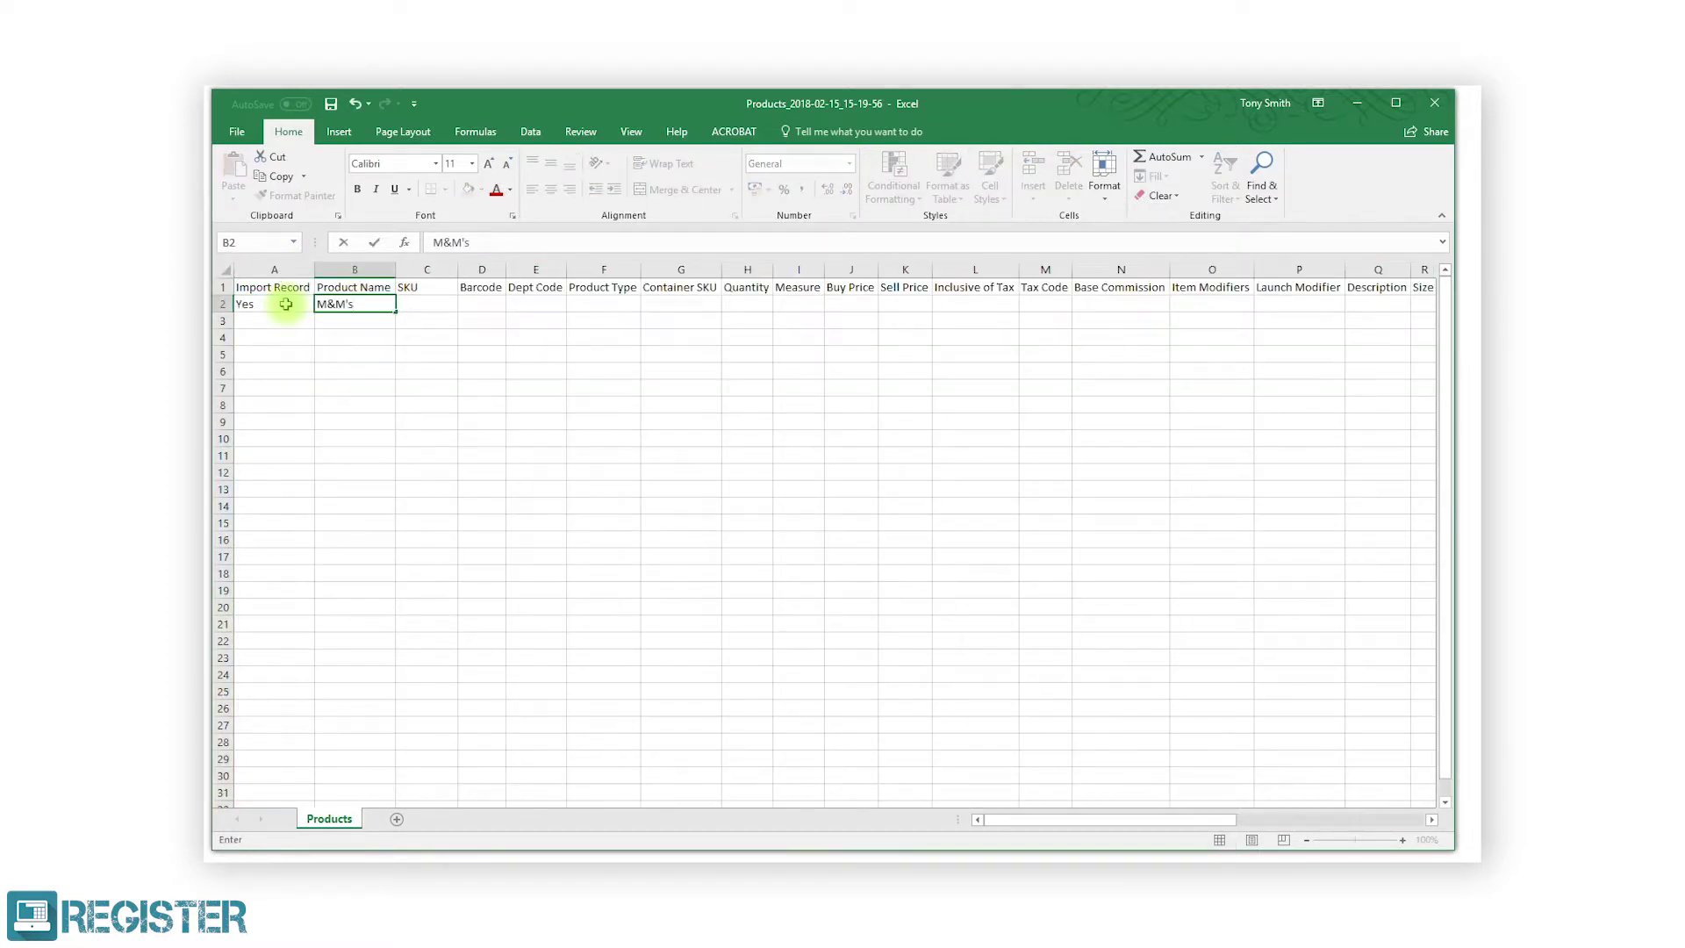
{"action": "key", "text": "Tab"}
{"action": "type", "text": "SWEETS0002"}
{"action": "key", "text": "Tab"}
{"action": "key", "text": "Tab"}
{"action": "type", "text": "1071"}
{"action": "key", "text": "Tab"}
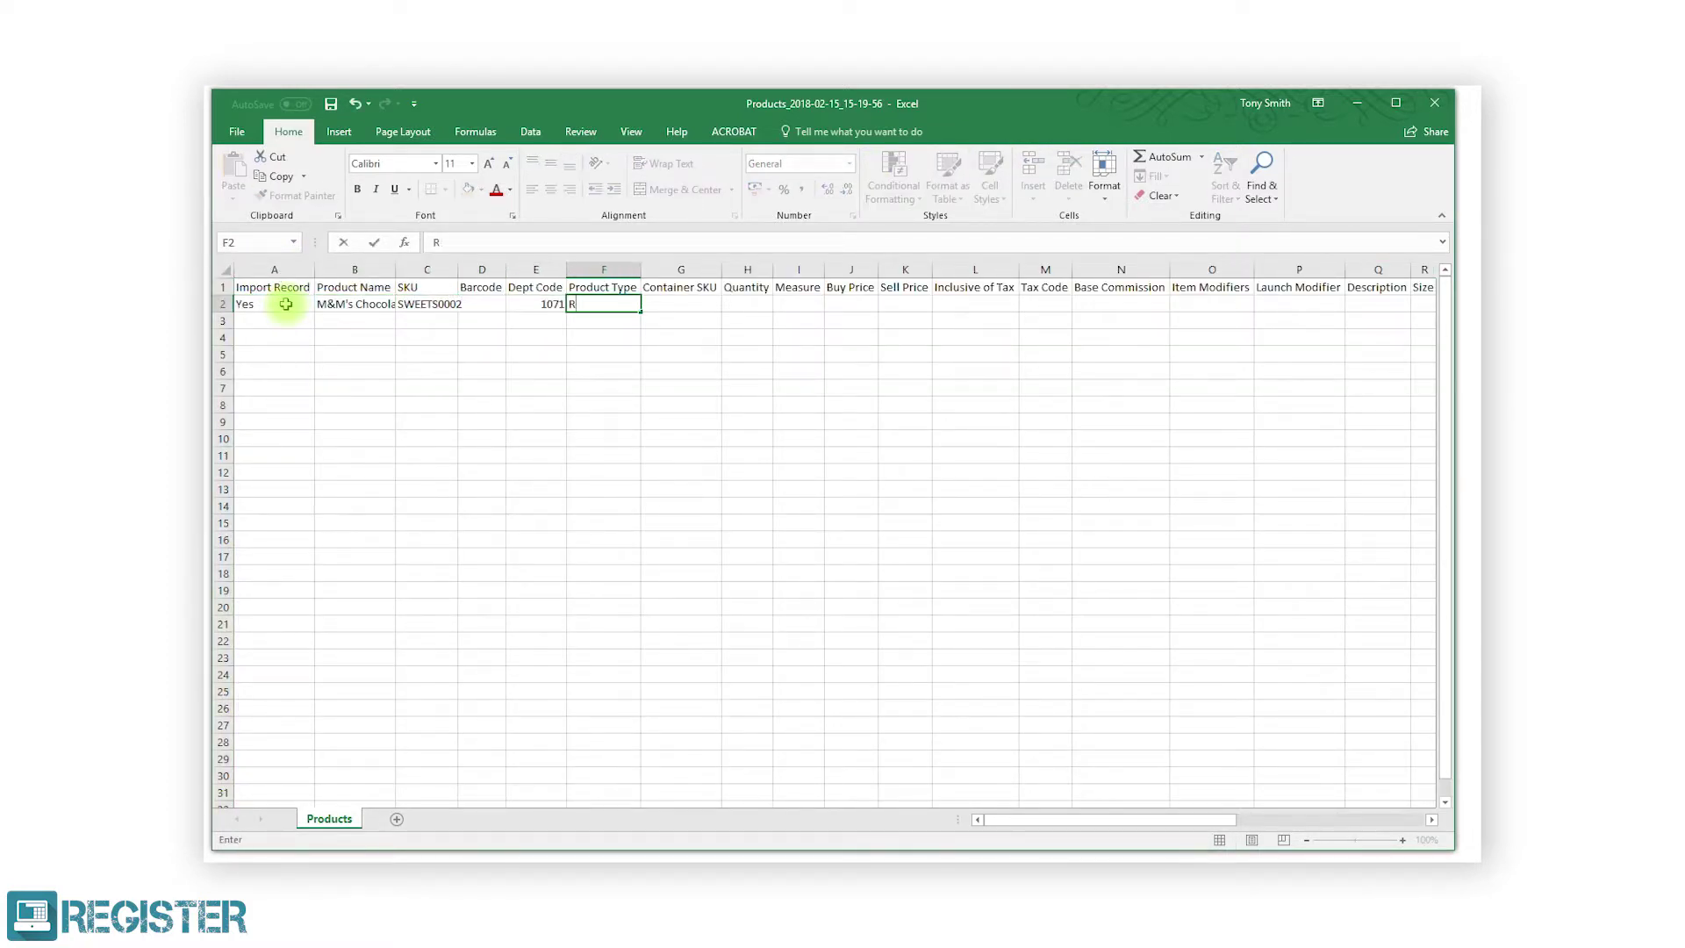
{"action": "type", "text": "Regular"}
{"action": "key", "text": "Tab"}
{"action": "key", "text": "Tab"}
{"action": "key", "text": "Tab"}
{"action": "key", "text": "Tab"}
{"action": "type", "text": "0.35"}
{"action": "key", "text": "Tab"}
{"action": "type", "text": "0.8"}
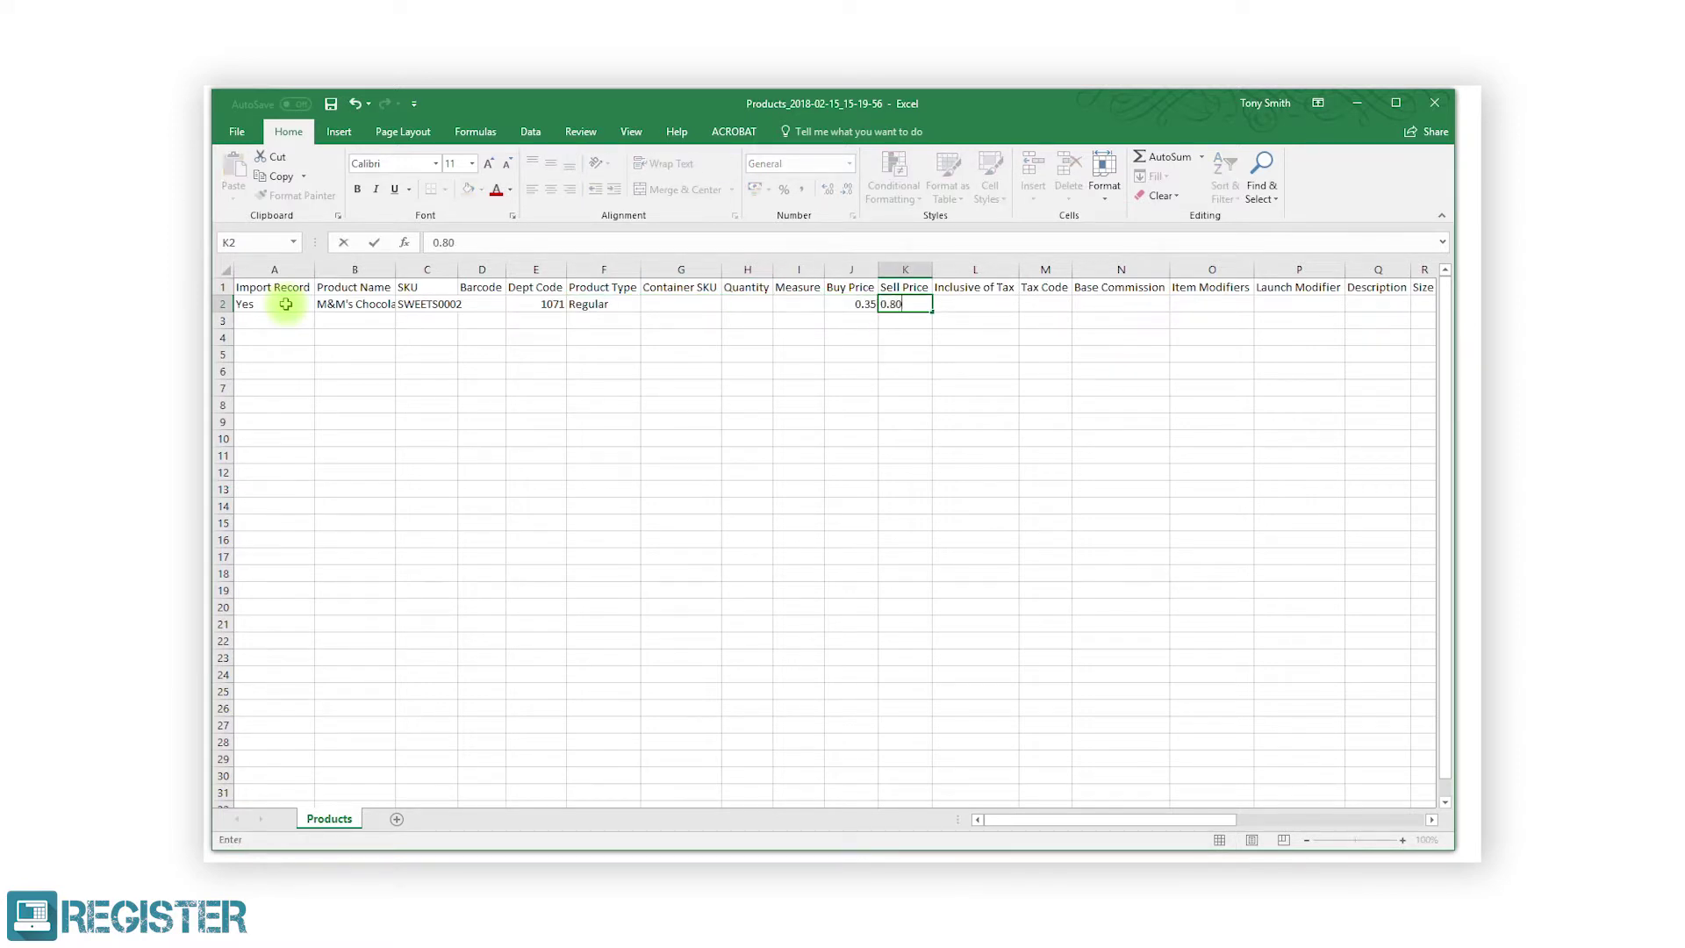
Fill the remaining product columns with YES, TAX20, 0 and 5 values and finish the rows.
{"action": "key", "text": "Tab"}
{"action": "type", "text": "YES"}
{"action": "key", "text": "Tab"}
{"action": "type", "text": "TAX20"}
{"action": "key", "text": "Tab"}
{"action": "type", "text": "0"}
{"action": "key", "text": "Tab"}
{"action": "key", "text": "Tab"}
{"action": "key", "text": "Tab"}
{"action": "key", "text": "Tab"}
{"action": "key", "text": "Tab"}
{"action": "key", "text": "Tab"}
{"action": "key", "text": "Tab"}
{"action": "key", "text": "Tab"}
{"action": "key", "text": "Tab"}
{"action": "key", "text": "Tab"}
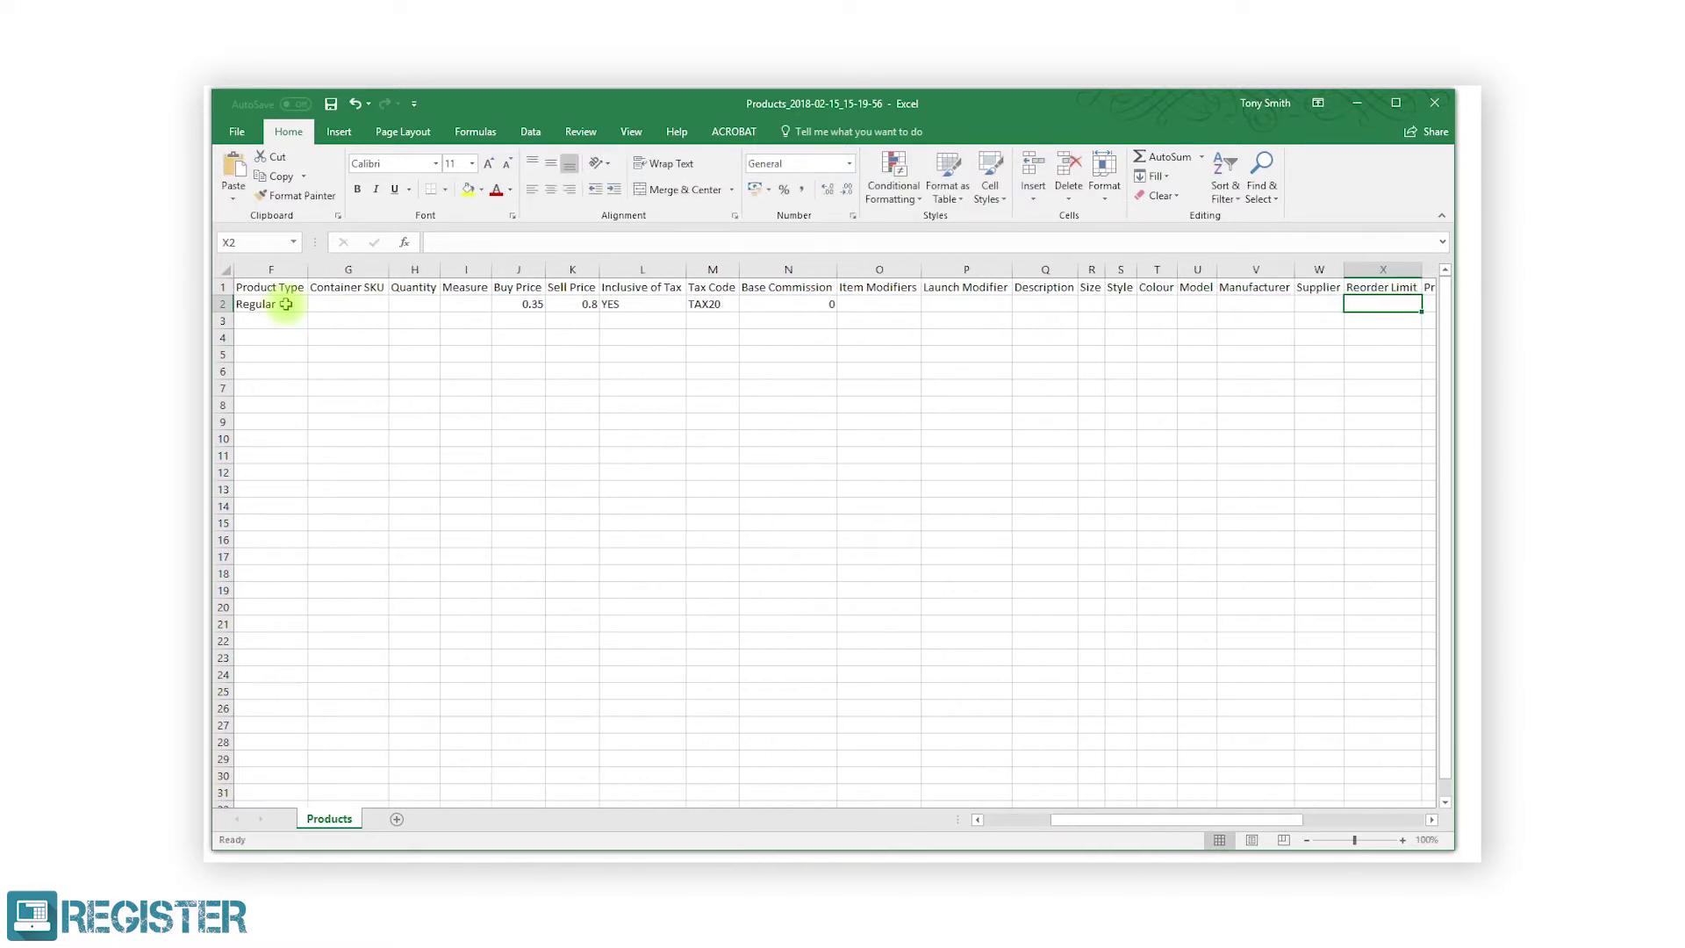
{"action": "type", "text": "5"}
{"action": "key", "text": "Tab"}
{"action": "key", "text": "Tab"}
{"action": "key", "text": "Tab"}
{"action": "key", "text": "Tab"}
{"action": "key", "text": "Tab"}
{"action": "key", "text": "Tab"}
{"action": "key", "text": "Tab"}
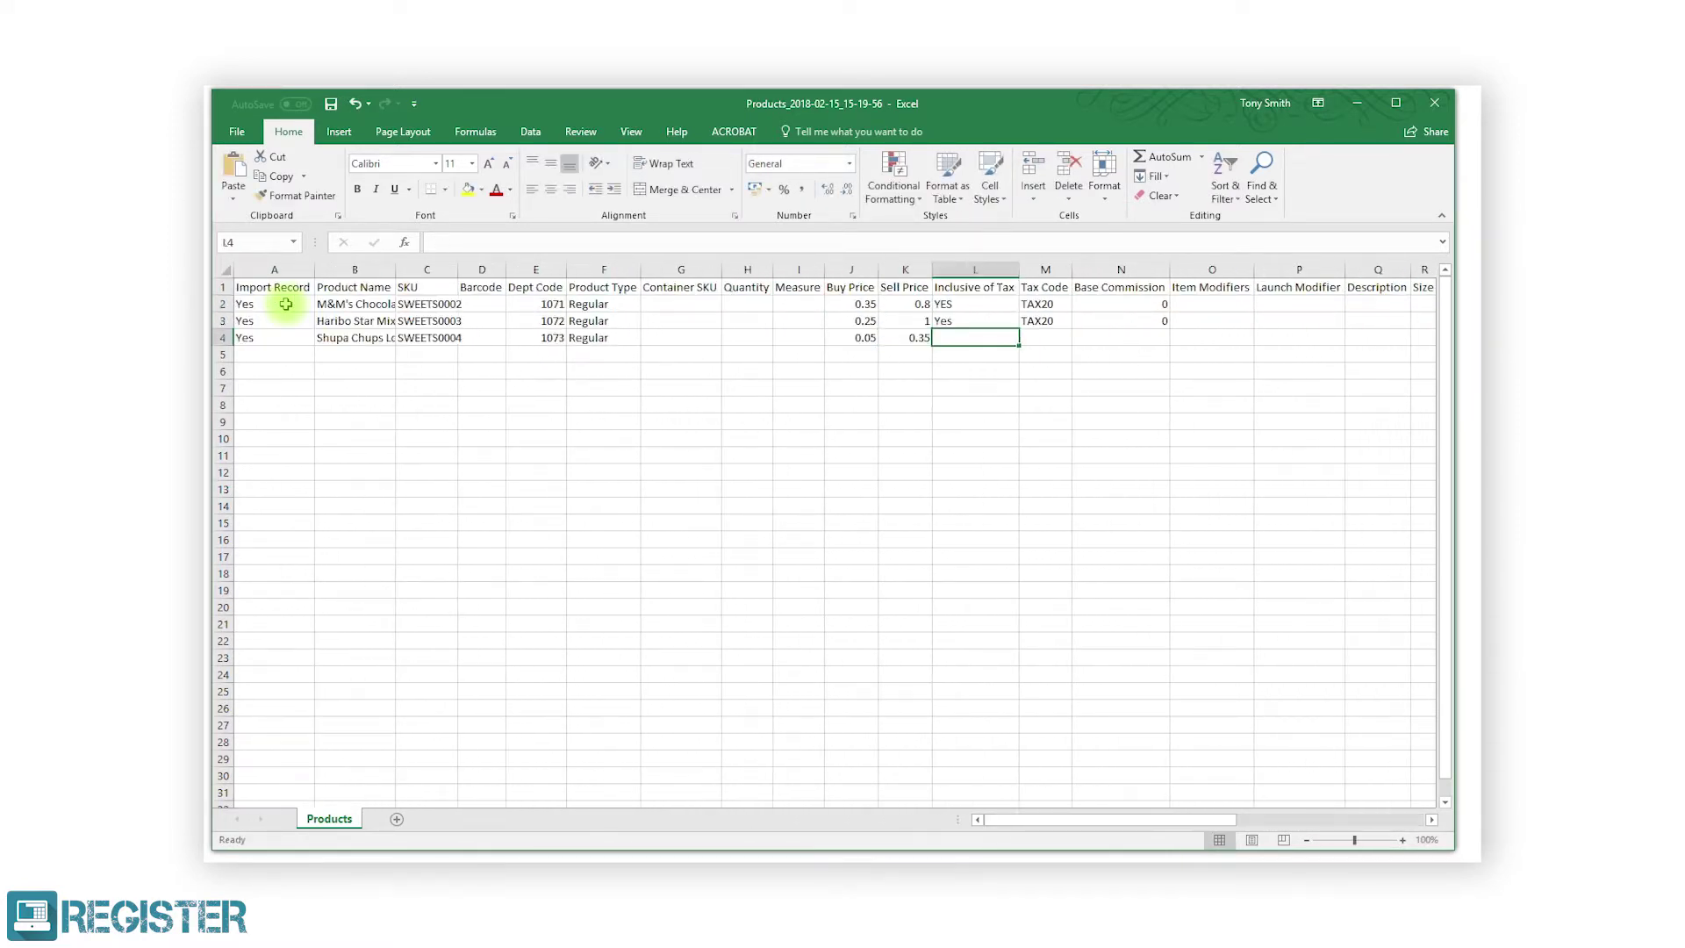
{"action": "type", "text": "YES"}
{"action": "key", "text": "Tab"}
{"action": "type", "text": "TAX20"}
{"action": "key", "text": "Tab"}
{"action": "type", "text": "0"}
{"action": "key", "text": "Tab"}
{"action": "key", "text": "Tab"}
{"action": "key", "text": "Tab"}
{"action": "key", "text": "Tab"}
{"action": "key", "text": "Tab"}
{"action": "key", "text": "Tab"}
{"action": "key", "text": "Tab"}
{"action": "key", "text": "Tab"}
{"action": "key", "text": "Tab"}
{"action": "key", "text": "Tab"}
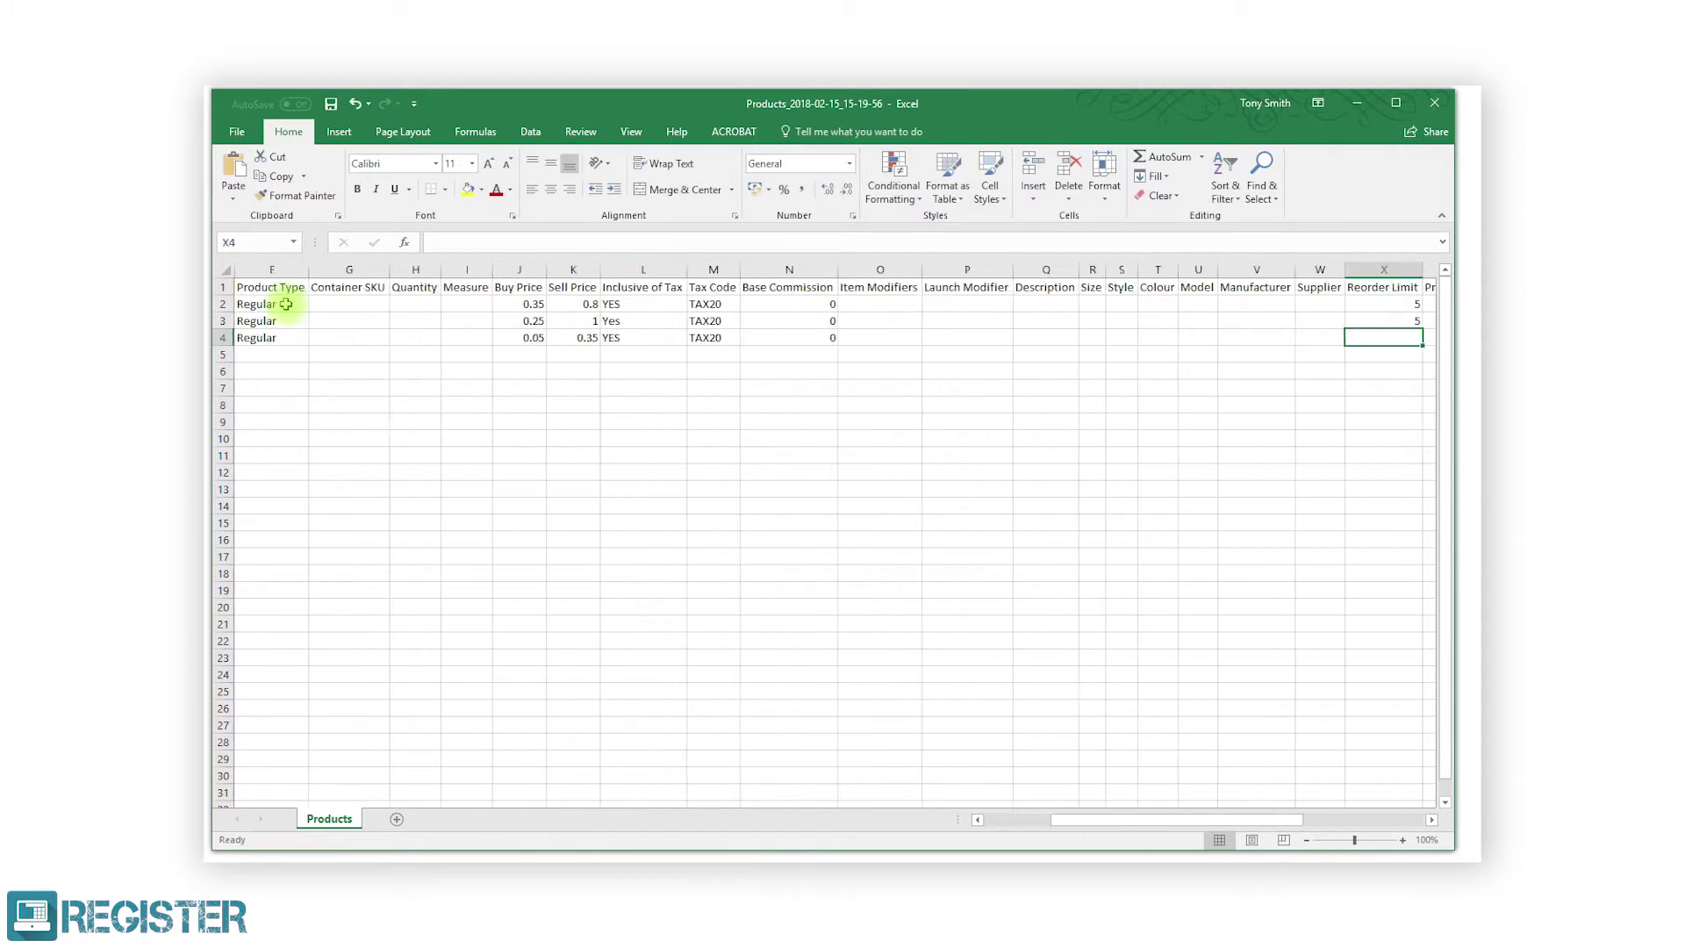
{"action": "key", "text": "Return"}
Save the workbook to the Desktop as Excel 97-2003 Workbook (*.xls).
{"action": "left_click", "coordinate": [236, 131]}
{"action": "left_click", "coordinate": [254, 296]}
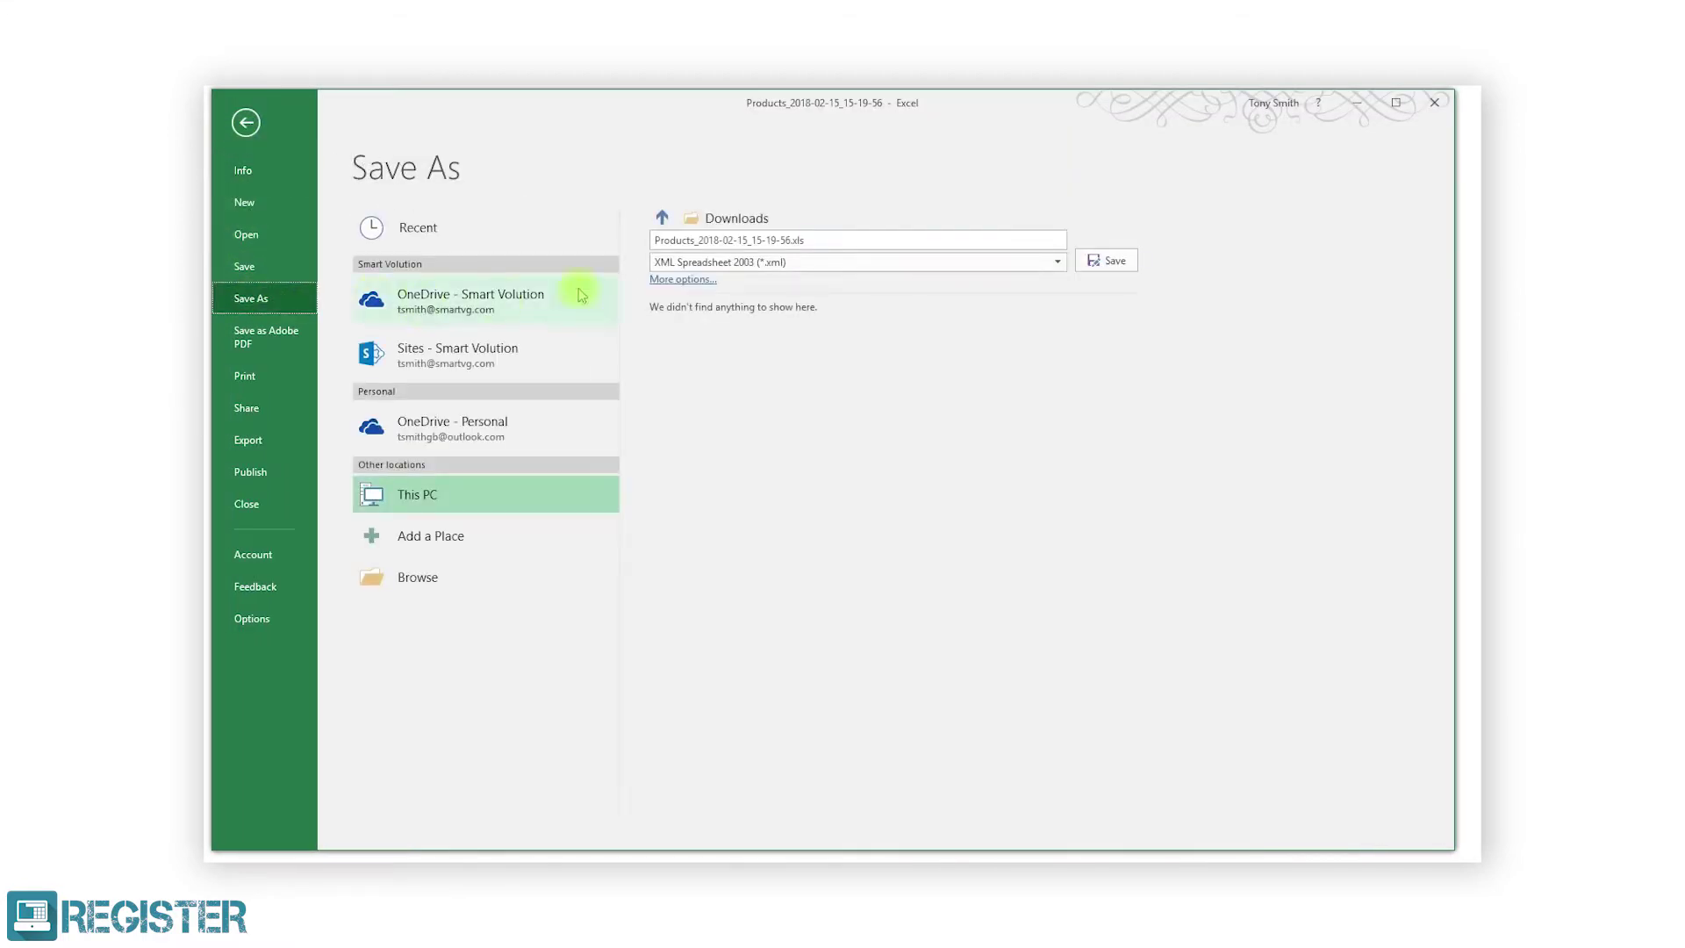
{"action": "left_click", "coordinate": [715, 226]}
{"action": "left_click", "coordinate": [281, 228]}
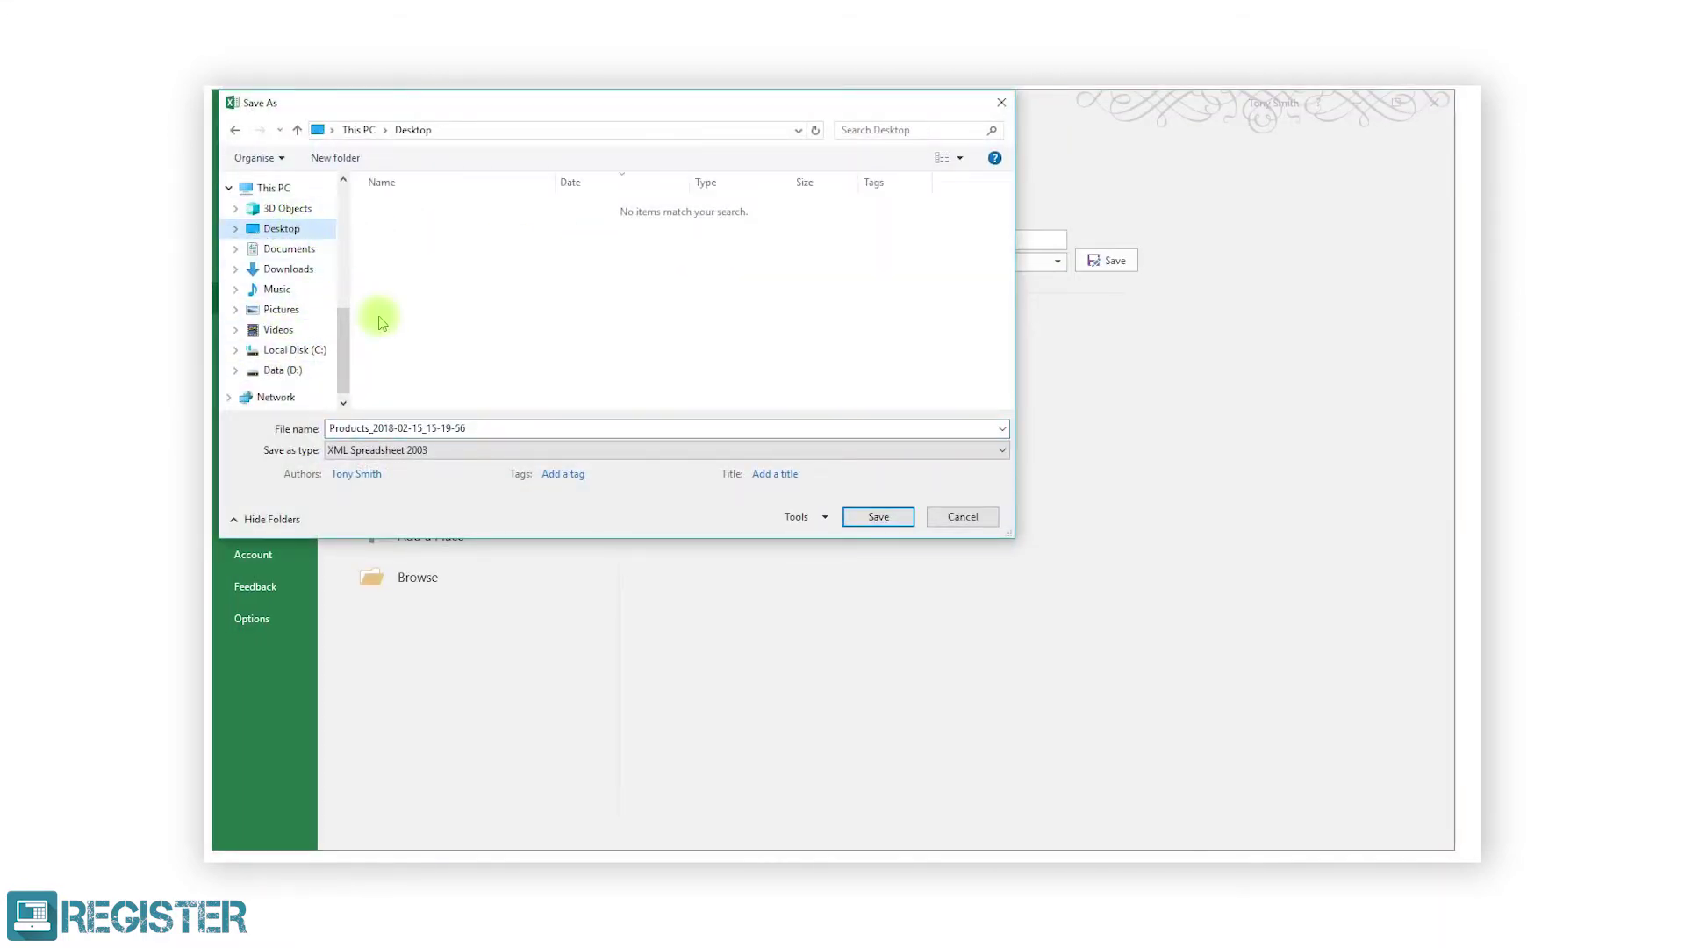
{"action": "left_click", "coordinate": [447, 452]}
{"action": "left_click", "coordinate": [449, 505]}
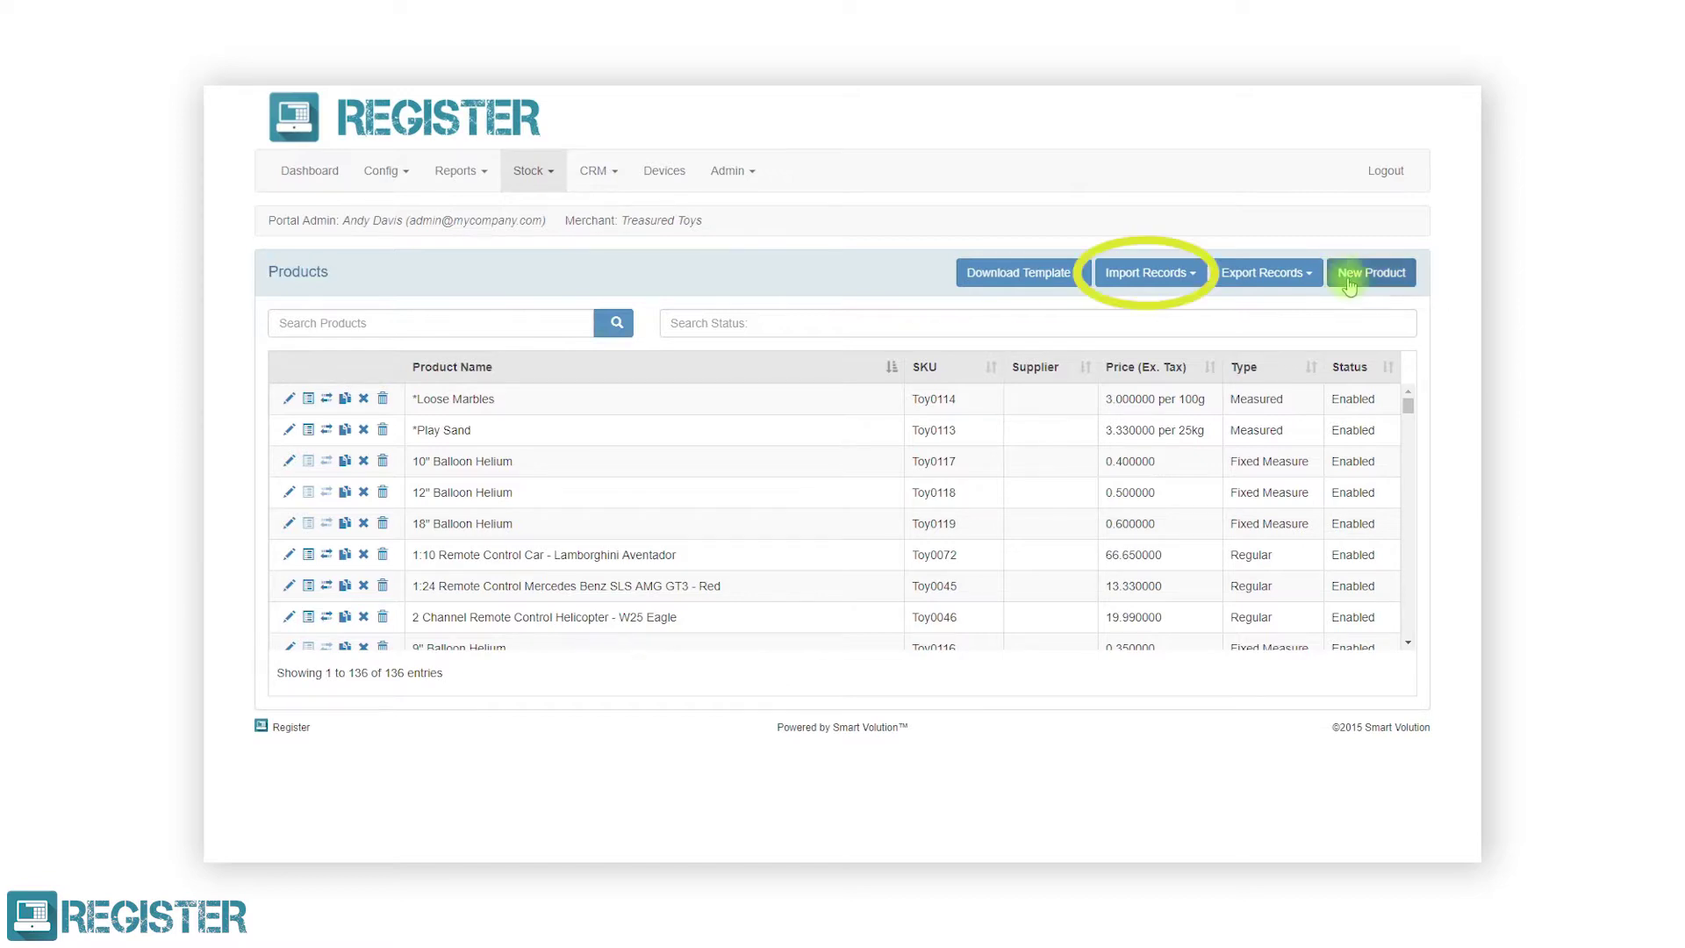
Import the Products .xls via Import Product Records, adding 3 records, and close.
{"action": "left_click", "coordinate": [1184, 275]}
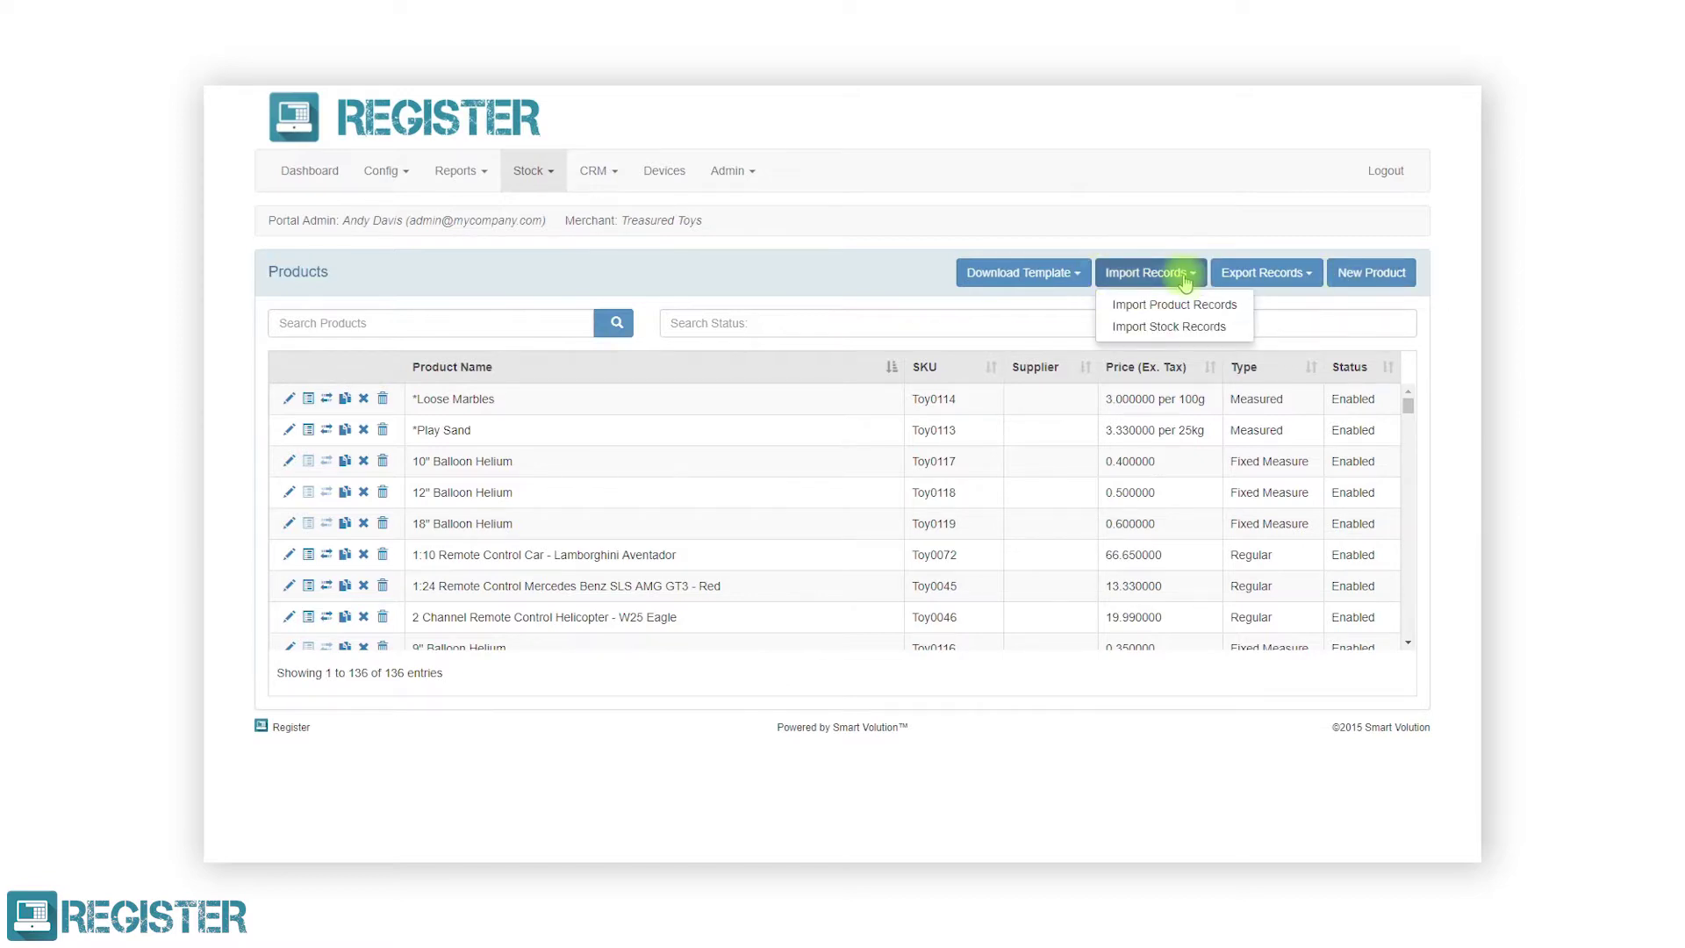
{"action": "left_click", "coordinate": [1183, 305]}
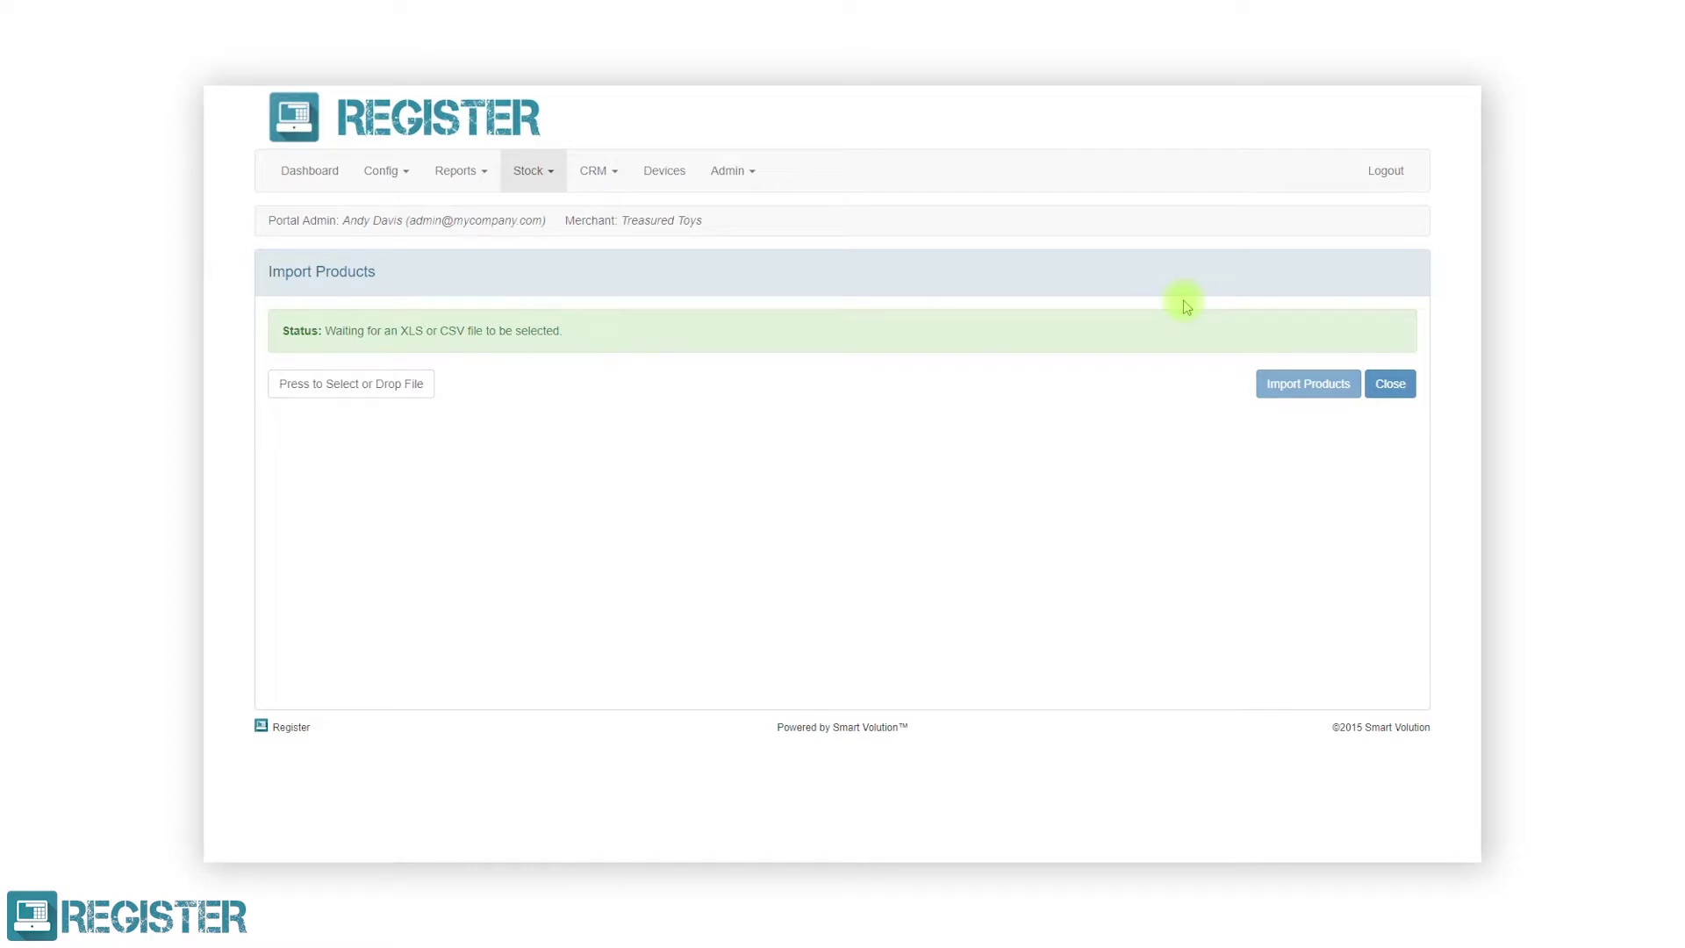
{"action": "left_click", "coordinate": [402, 390]}
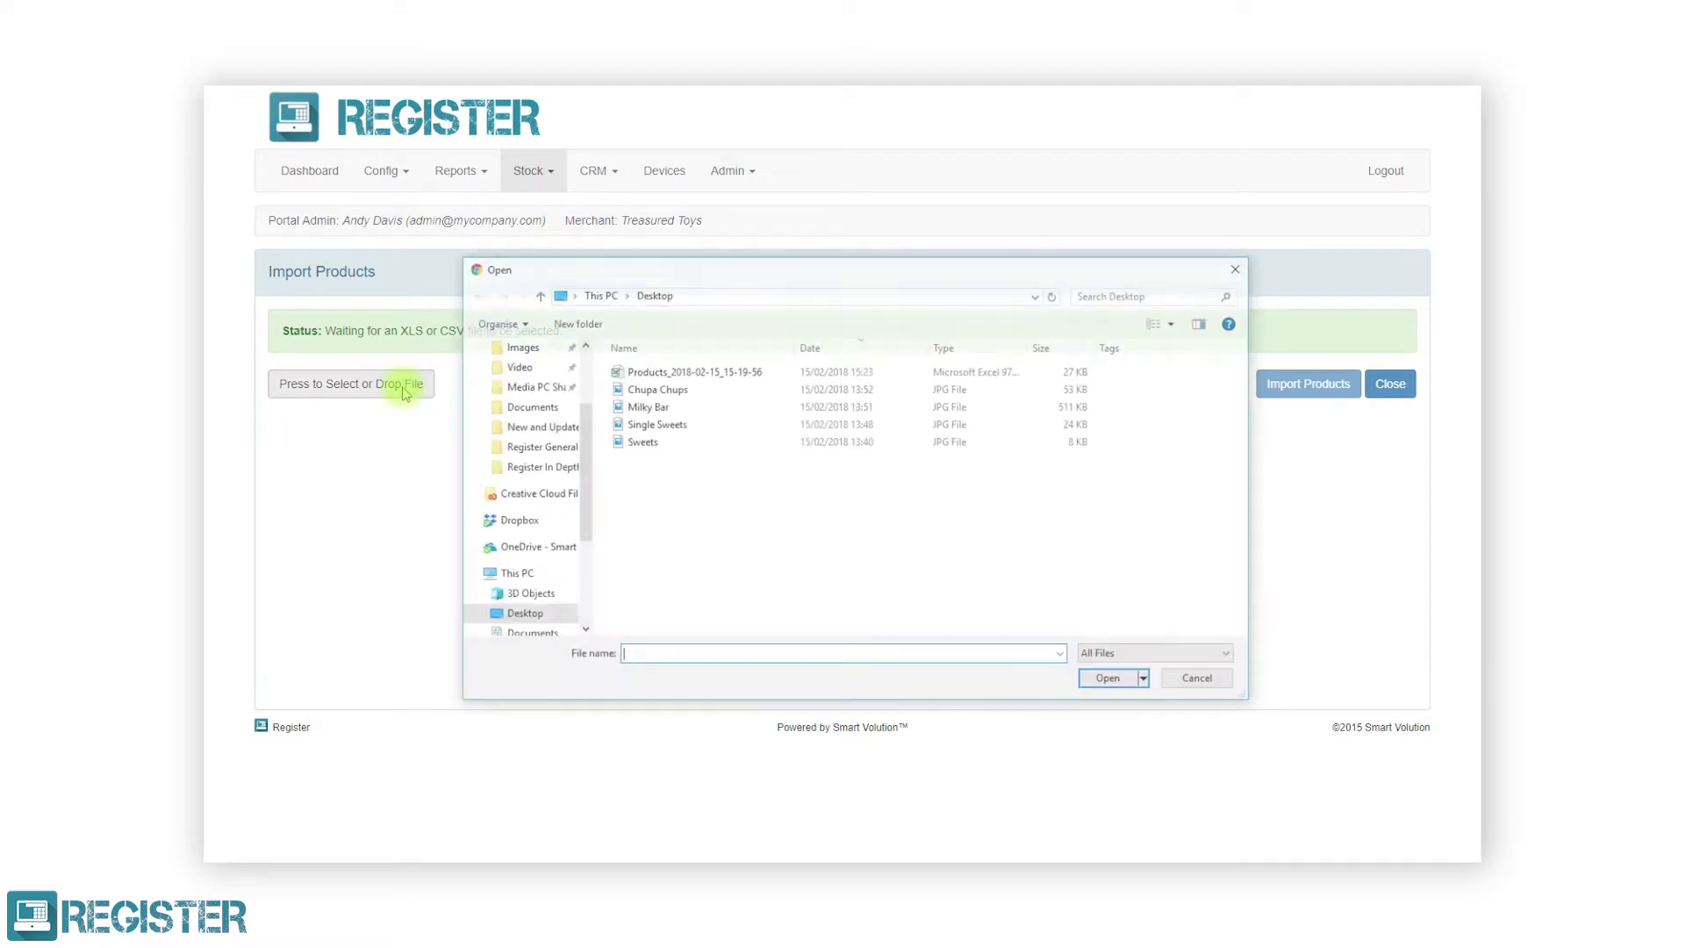
{"action": "left_click", "coordinate": [646, 373]}
{"action": "left_click", "coordinate": [1109, 683]}
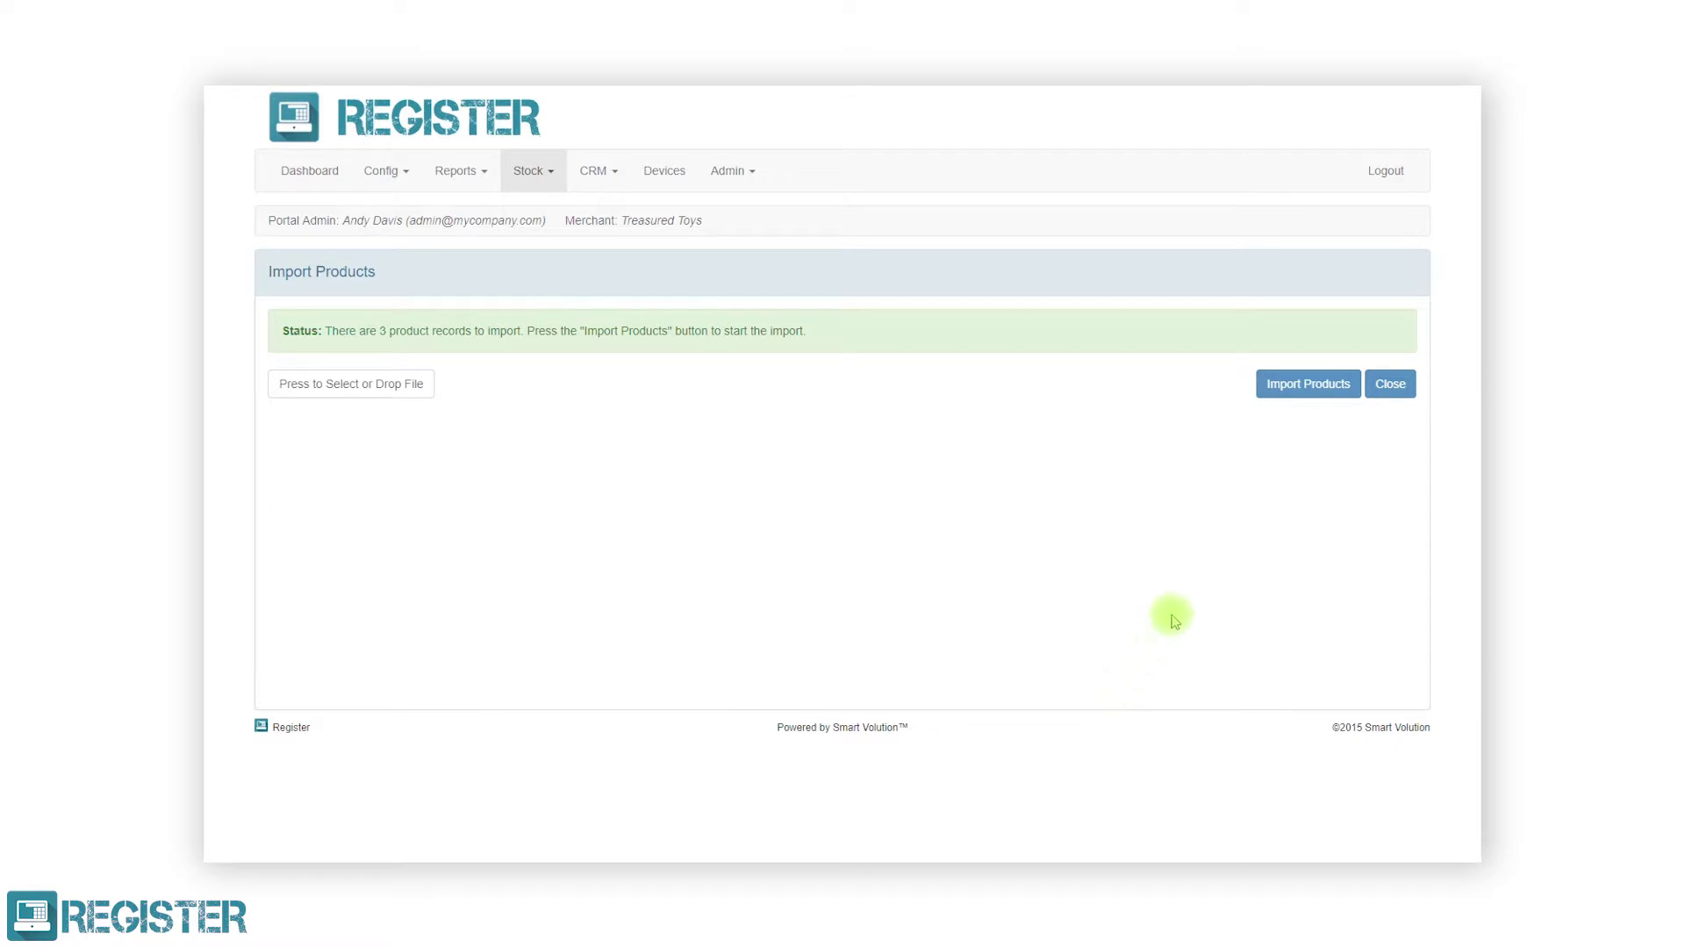
{"action": "left_click", "coordinate": [1307, 394]}
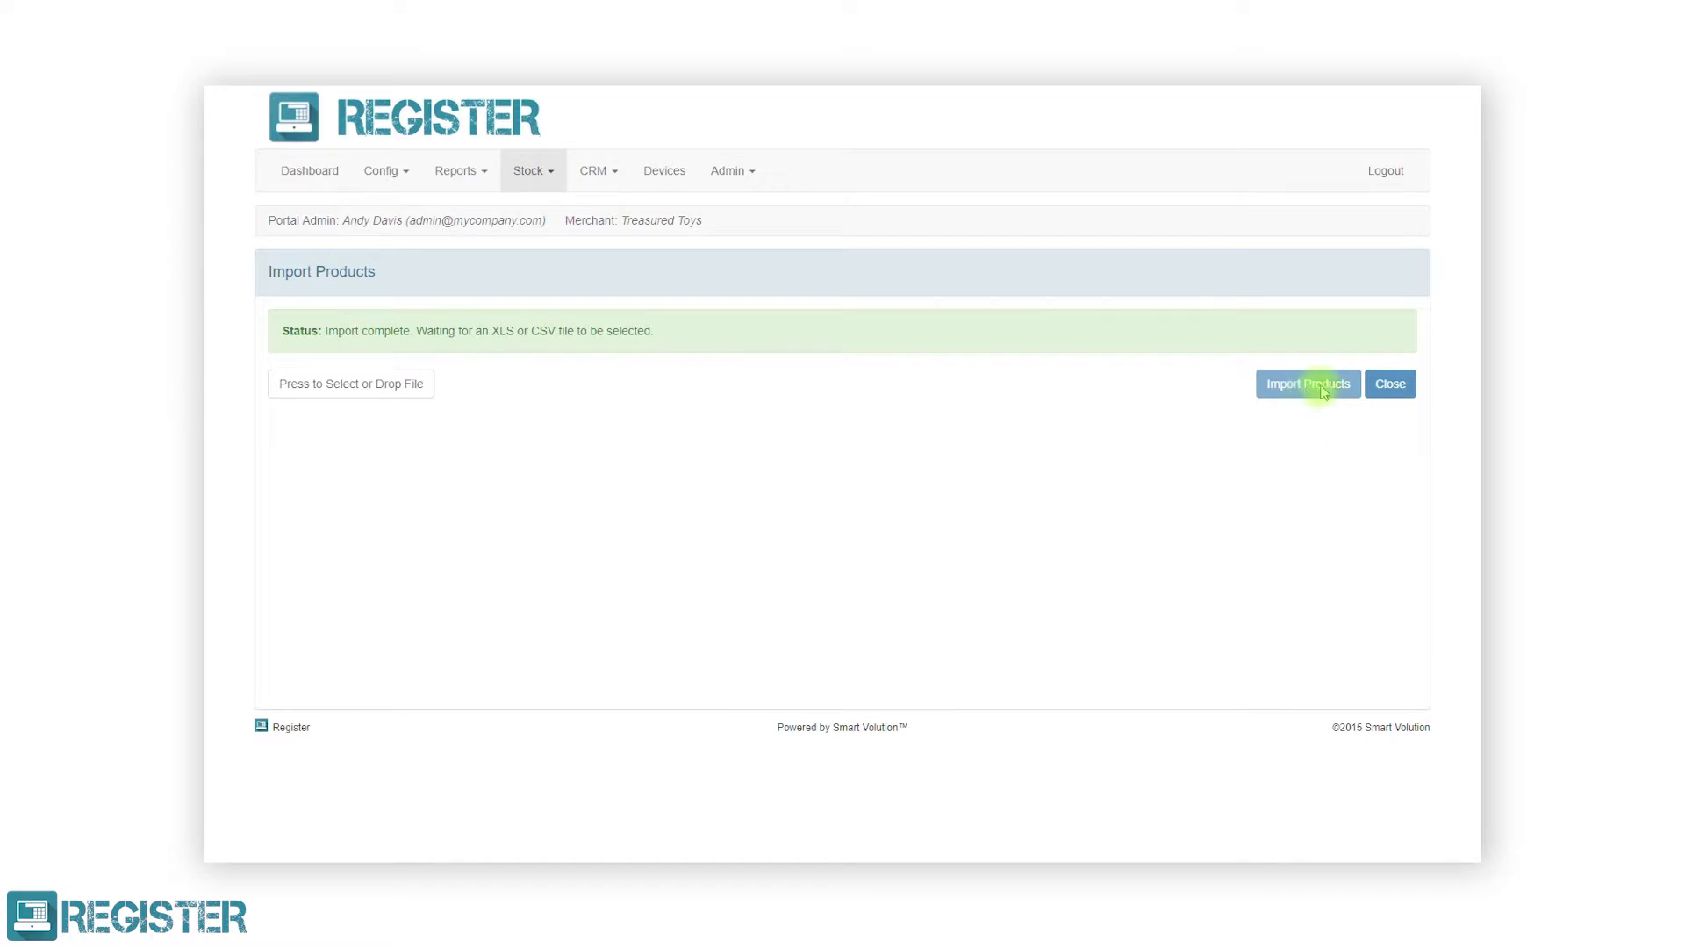
{"action": "left_click", "coordinate": [1391, 386]}
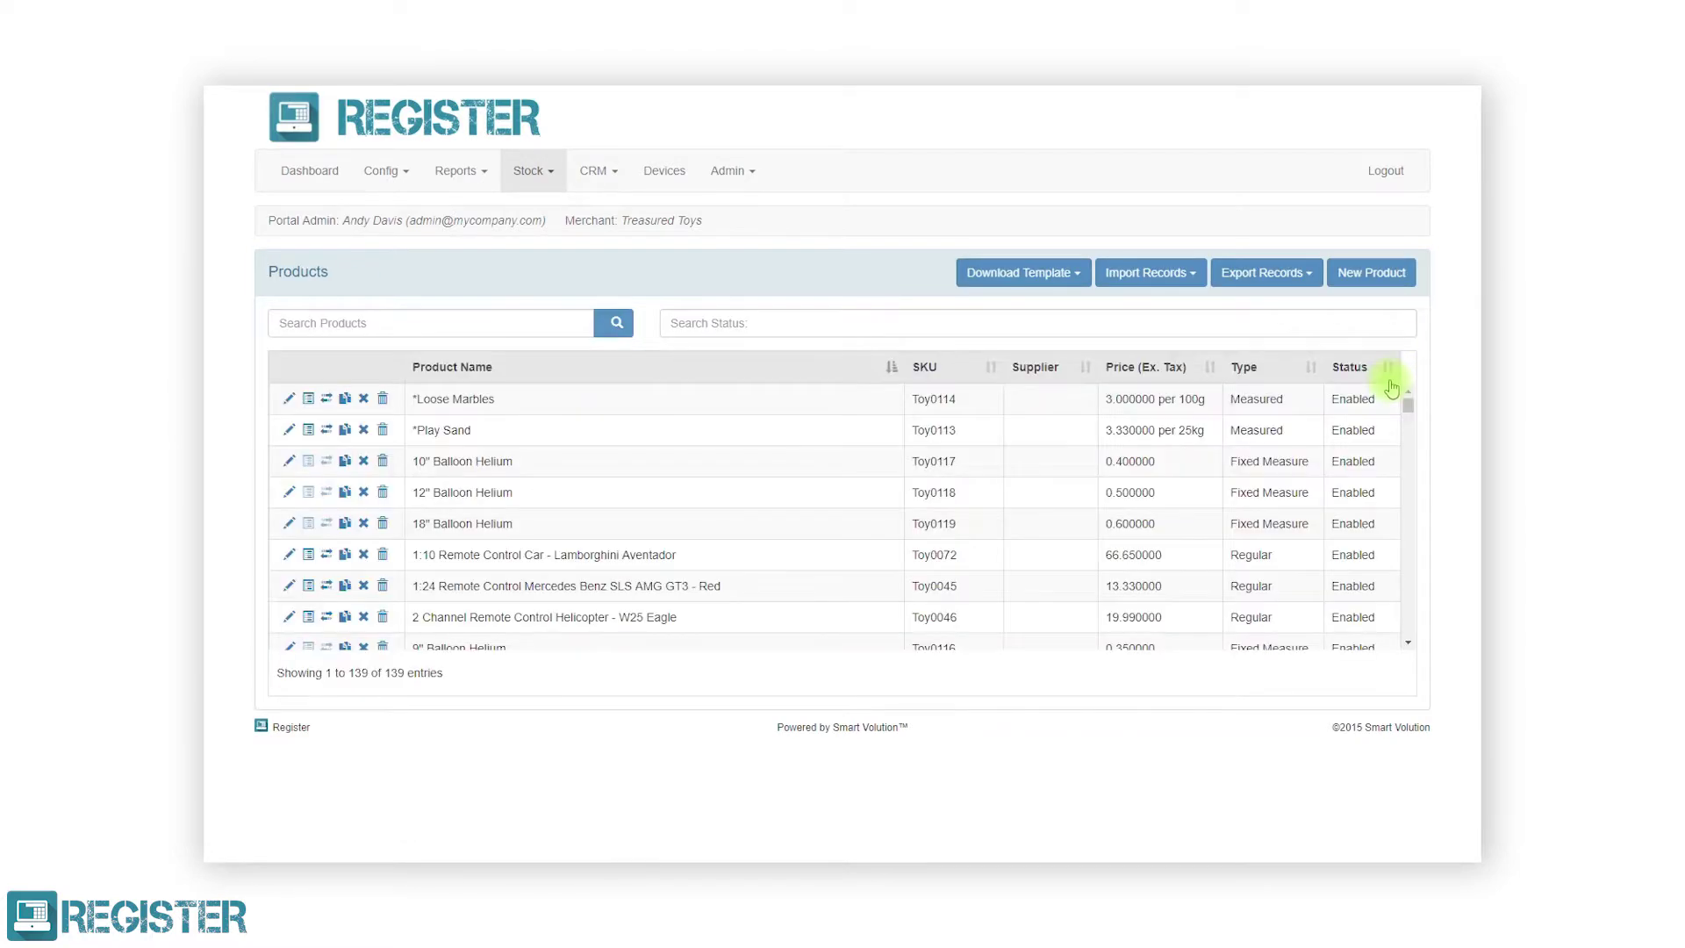
Export the 139 product records from the Products list and download the resulting XLS file.
{"action": "scroll", "coordinate": [1352, 419], "scroll_direction": "down", "scroll_amount": 8}
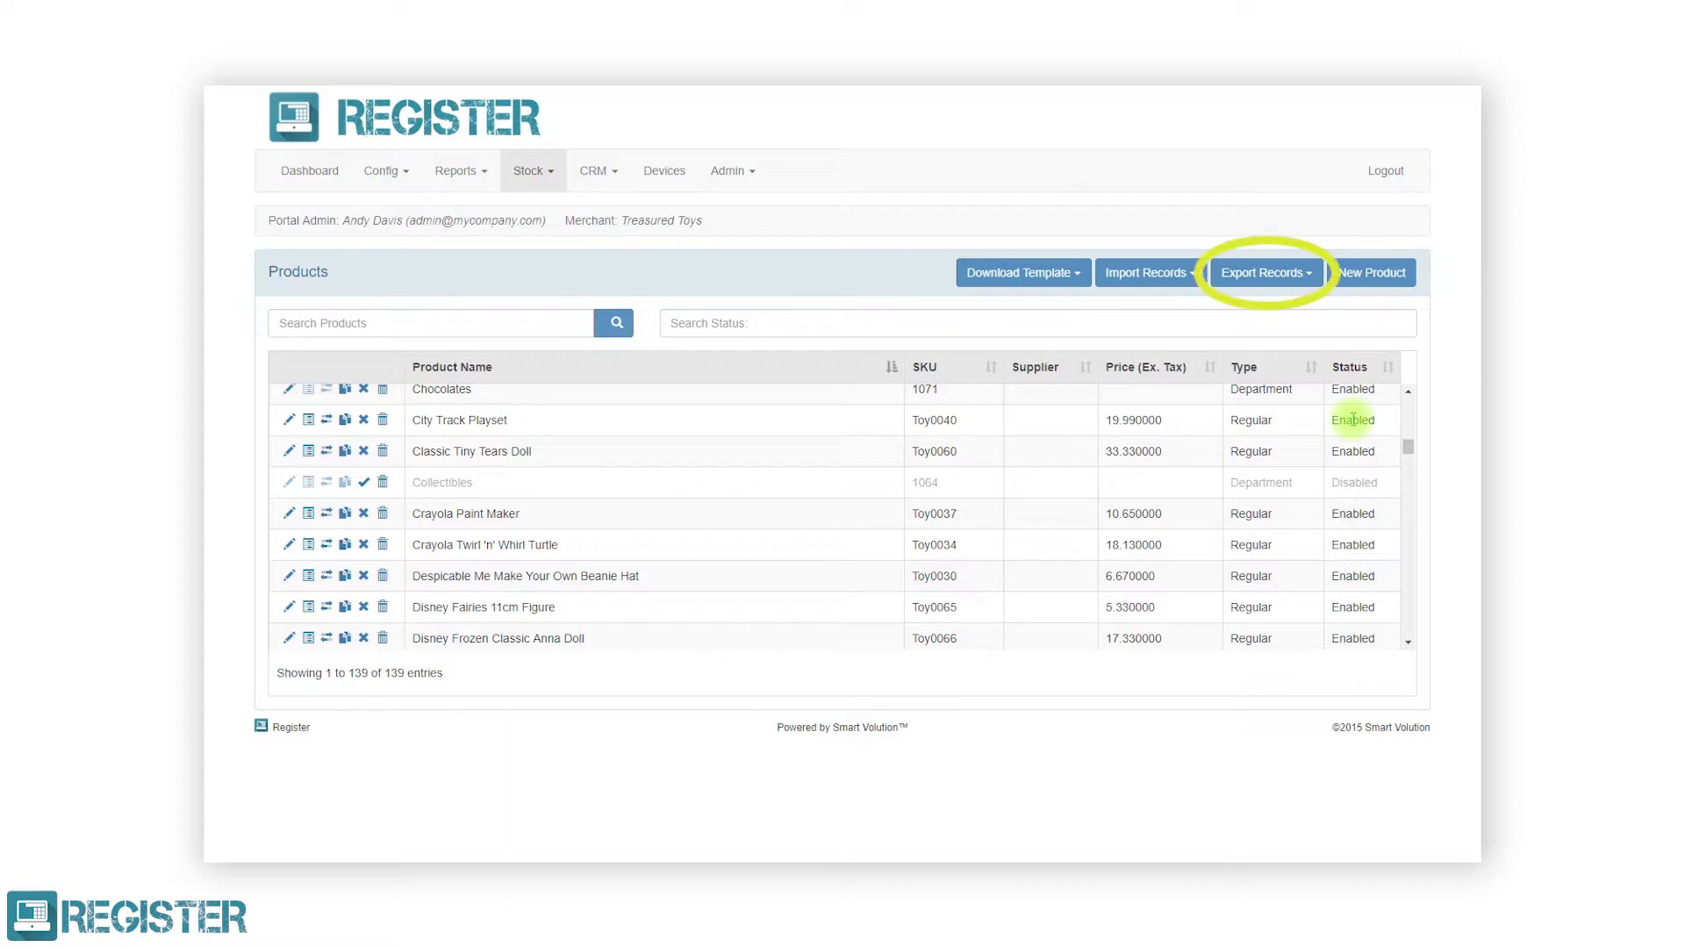
{"action": "left_click", "coordinate": [1250, 274]}
{"action": "left_click", "coordinate": [1265, 302]}
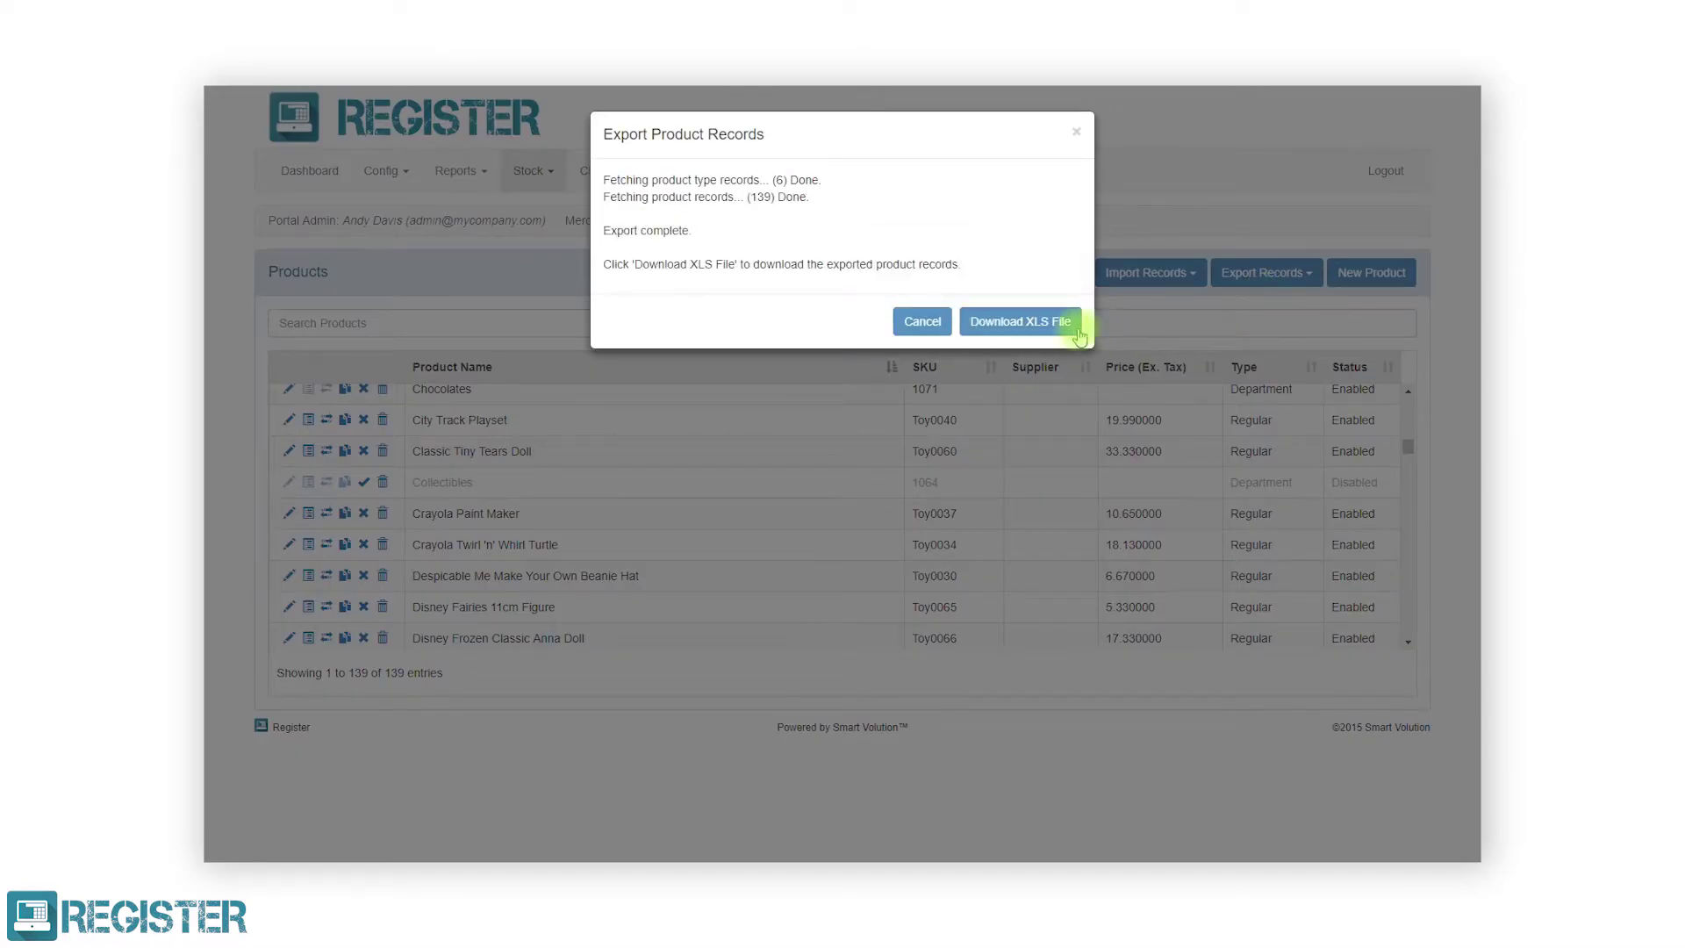
{"action": "left_click", "coordinate": [1039, 326]}
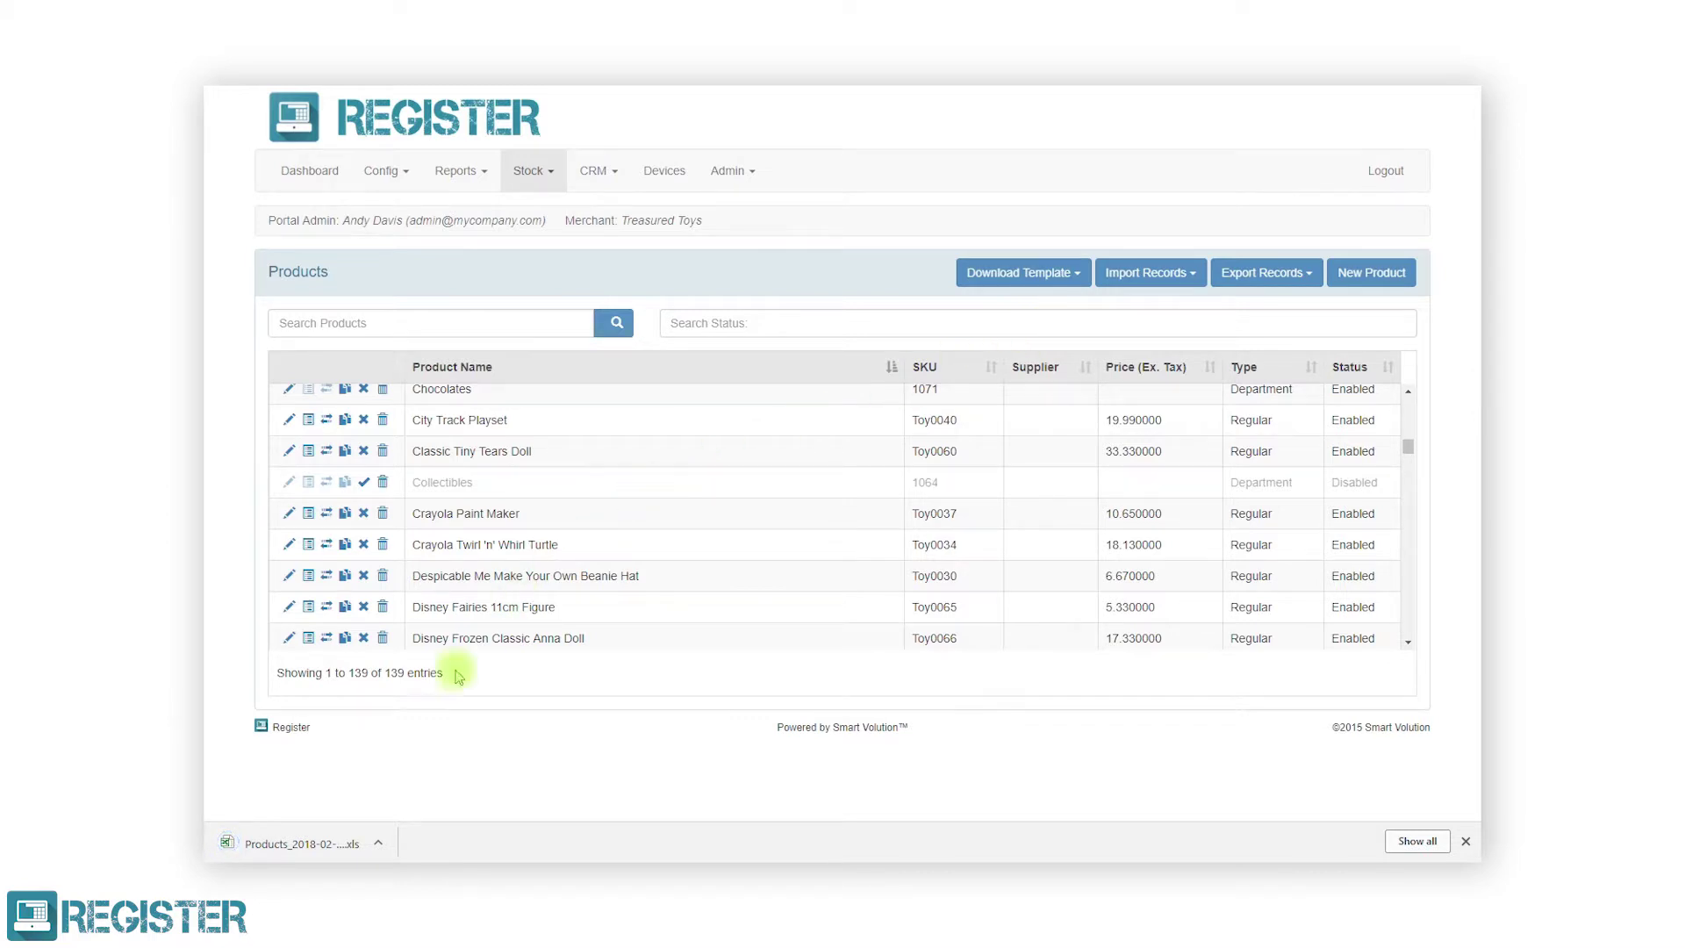
Open the downloaded products file, auto-fit all columns, and enter YES in A24 for Classic Tiny Tears Doll.
{"action": "left_click", "coordinate": [331, 843]}
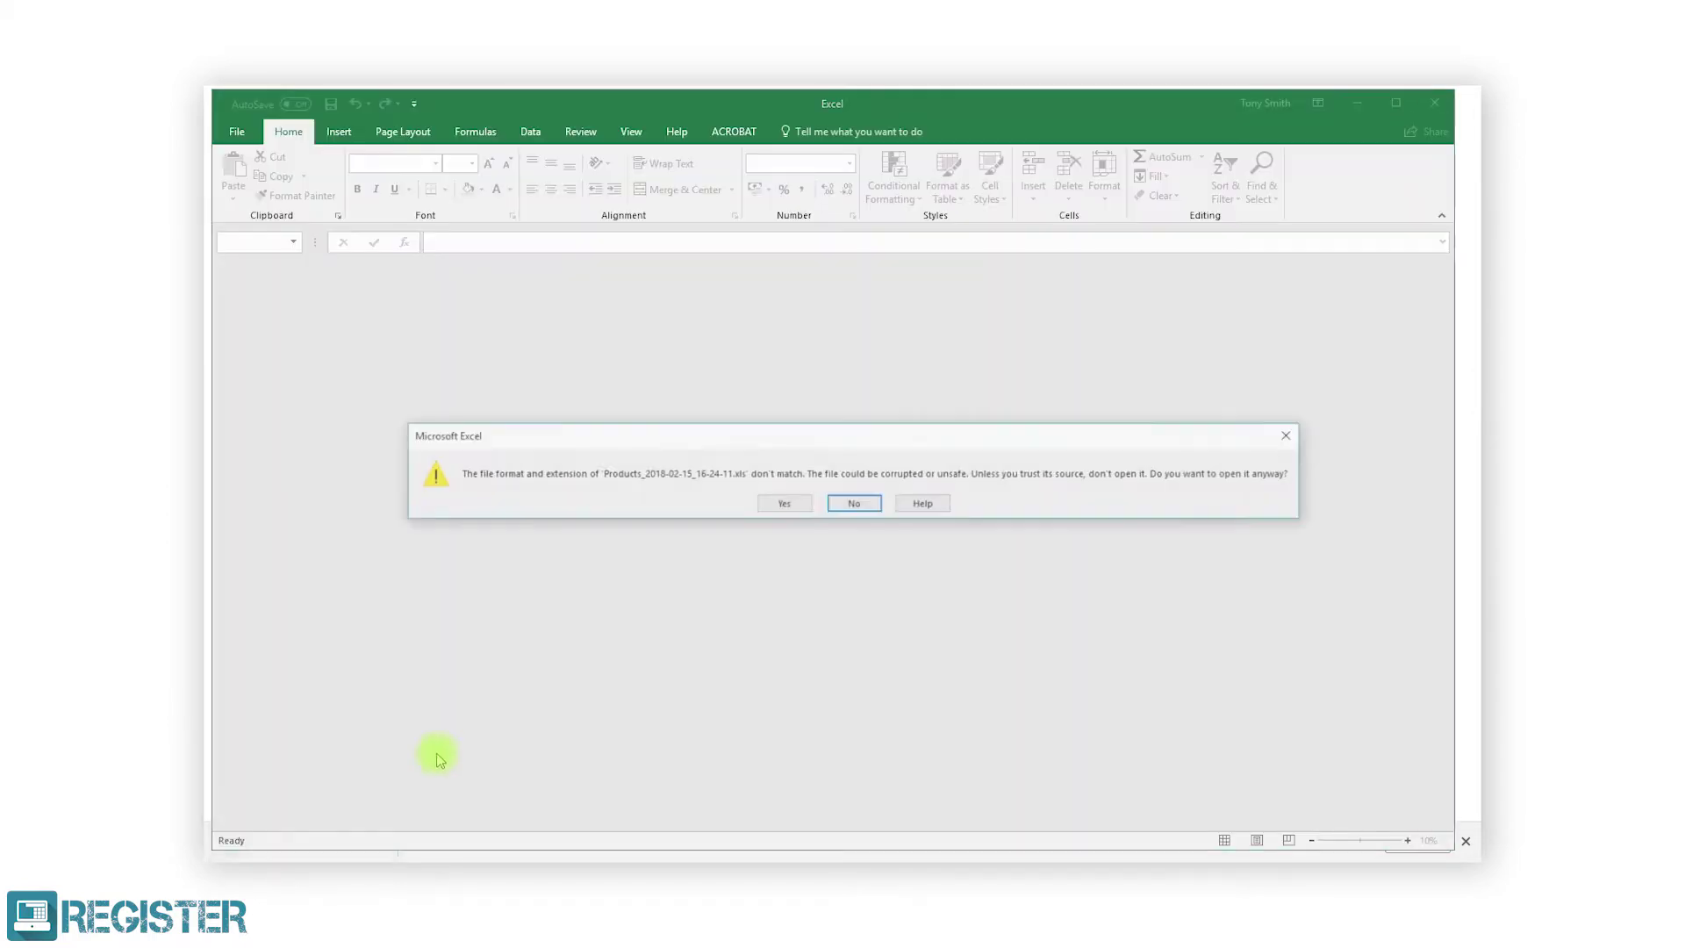
{"action": "left_click", "coordinate": [788, 503]}
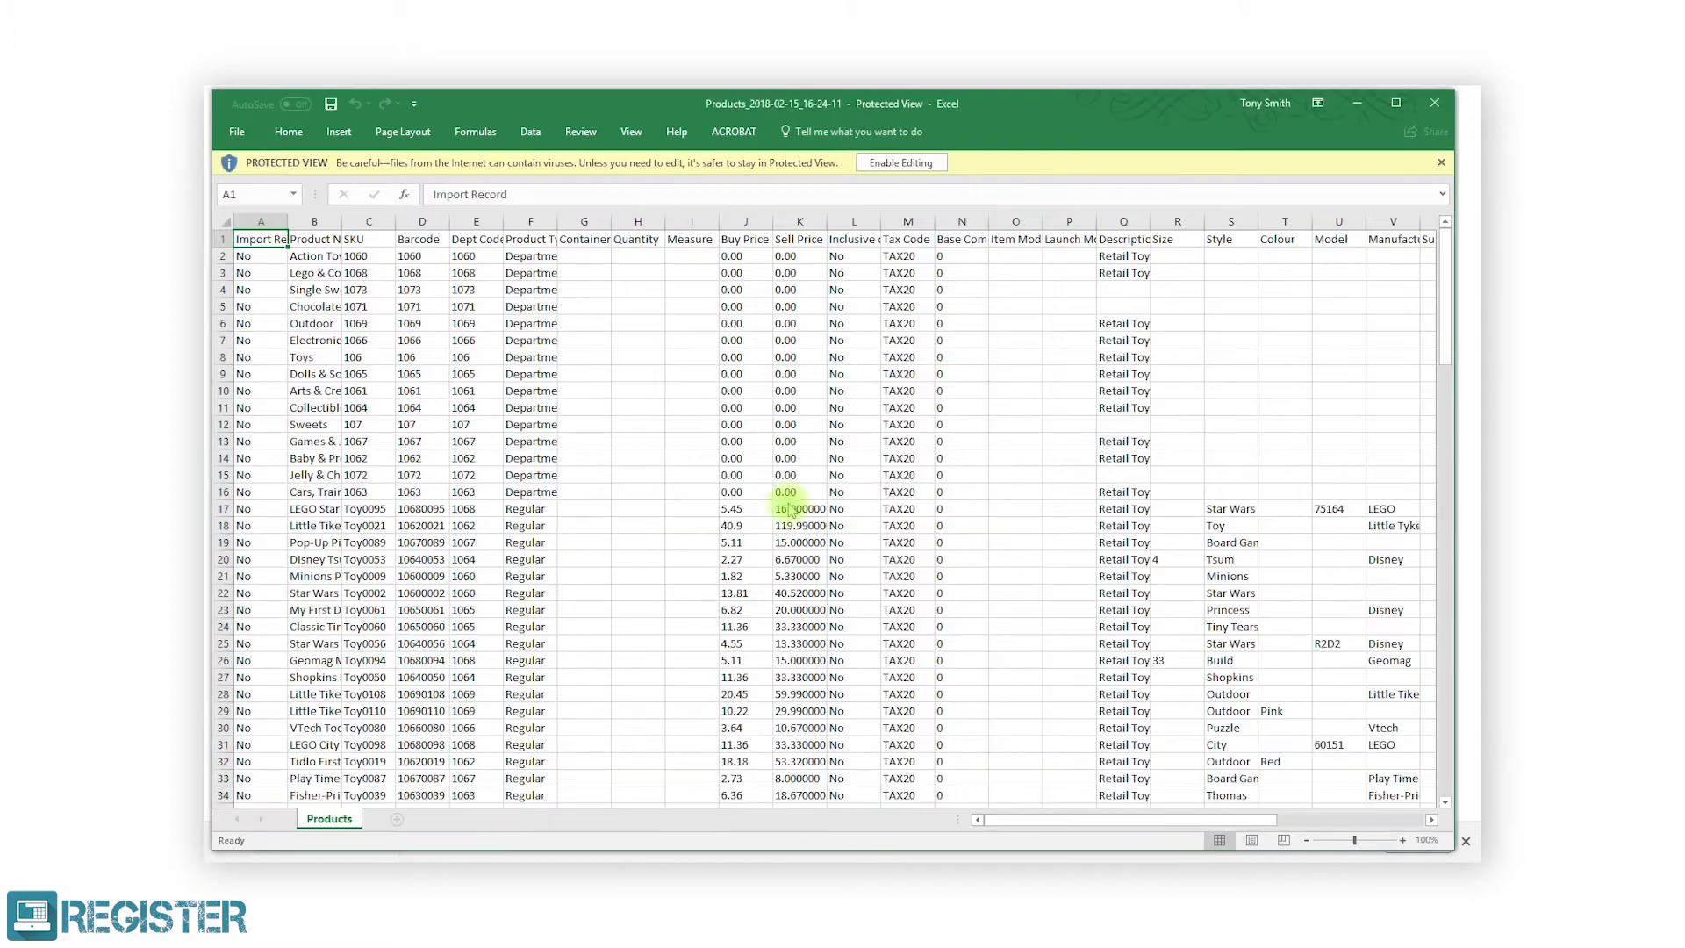
{"action": "left_click", "coordinate": [886, 166]}
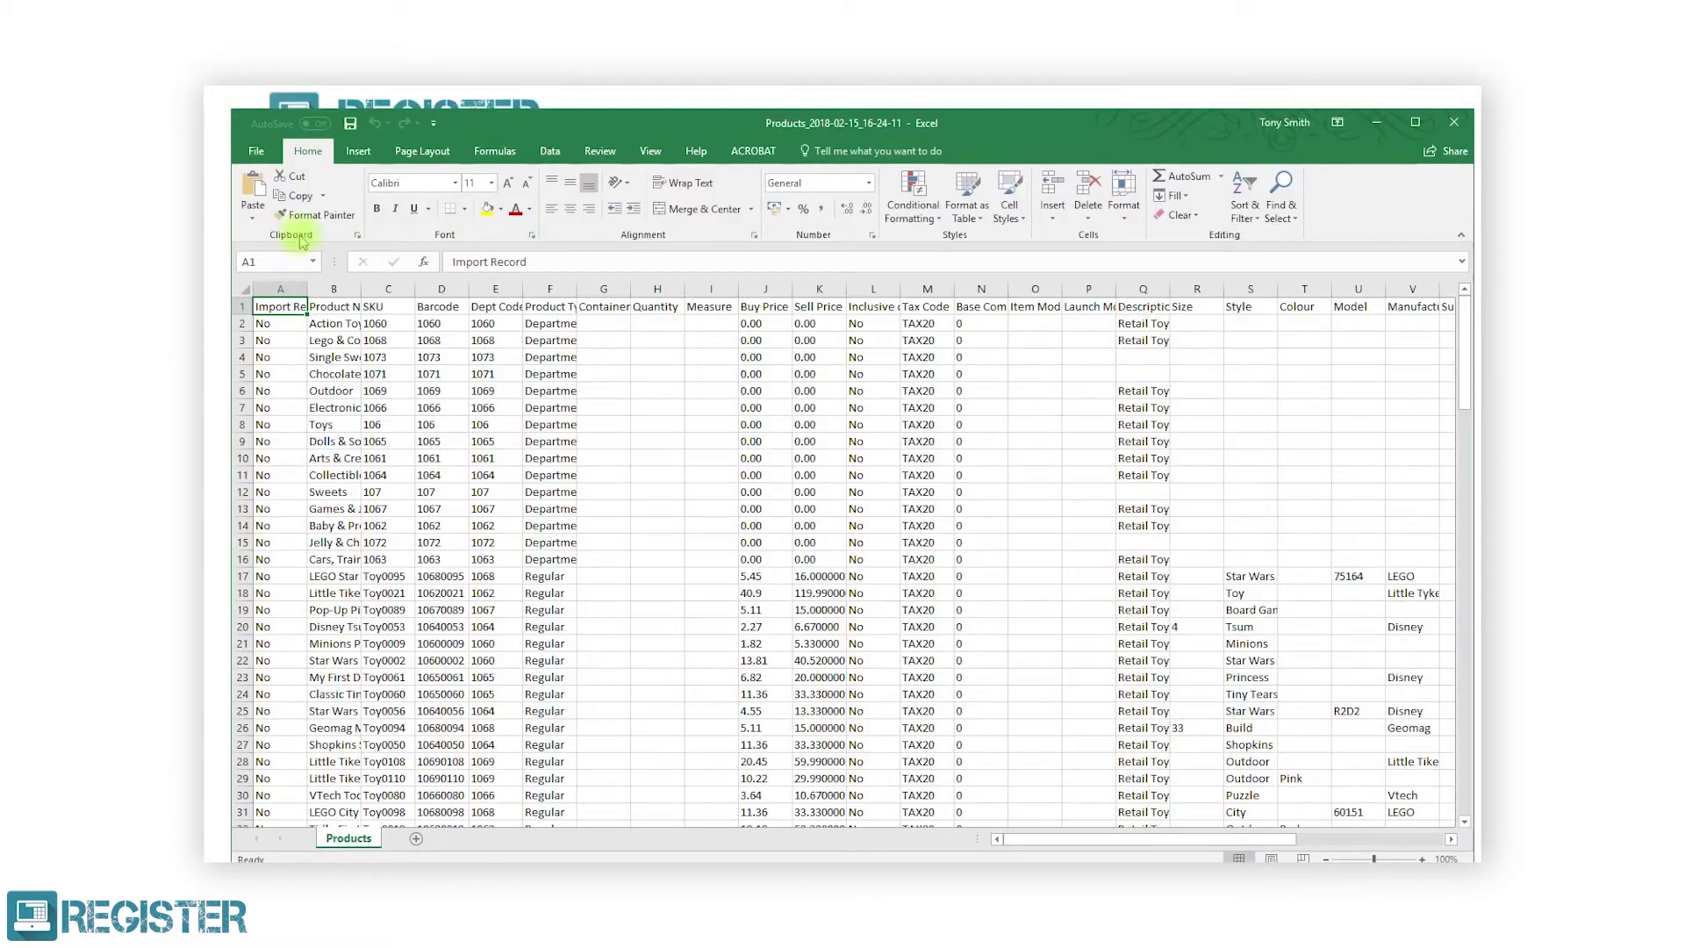
{"action": "left_click", "coordinate": [245, 288]}
{"action": "double_click", "coordinate": [312, 285]}
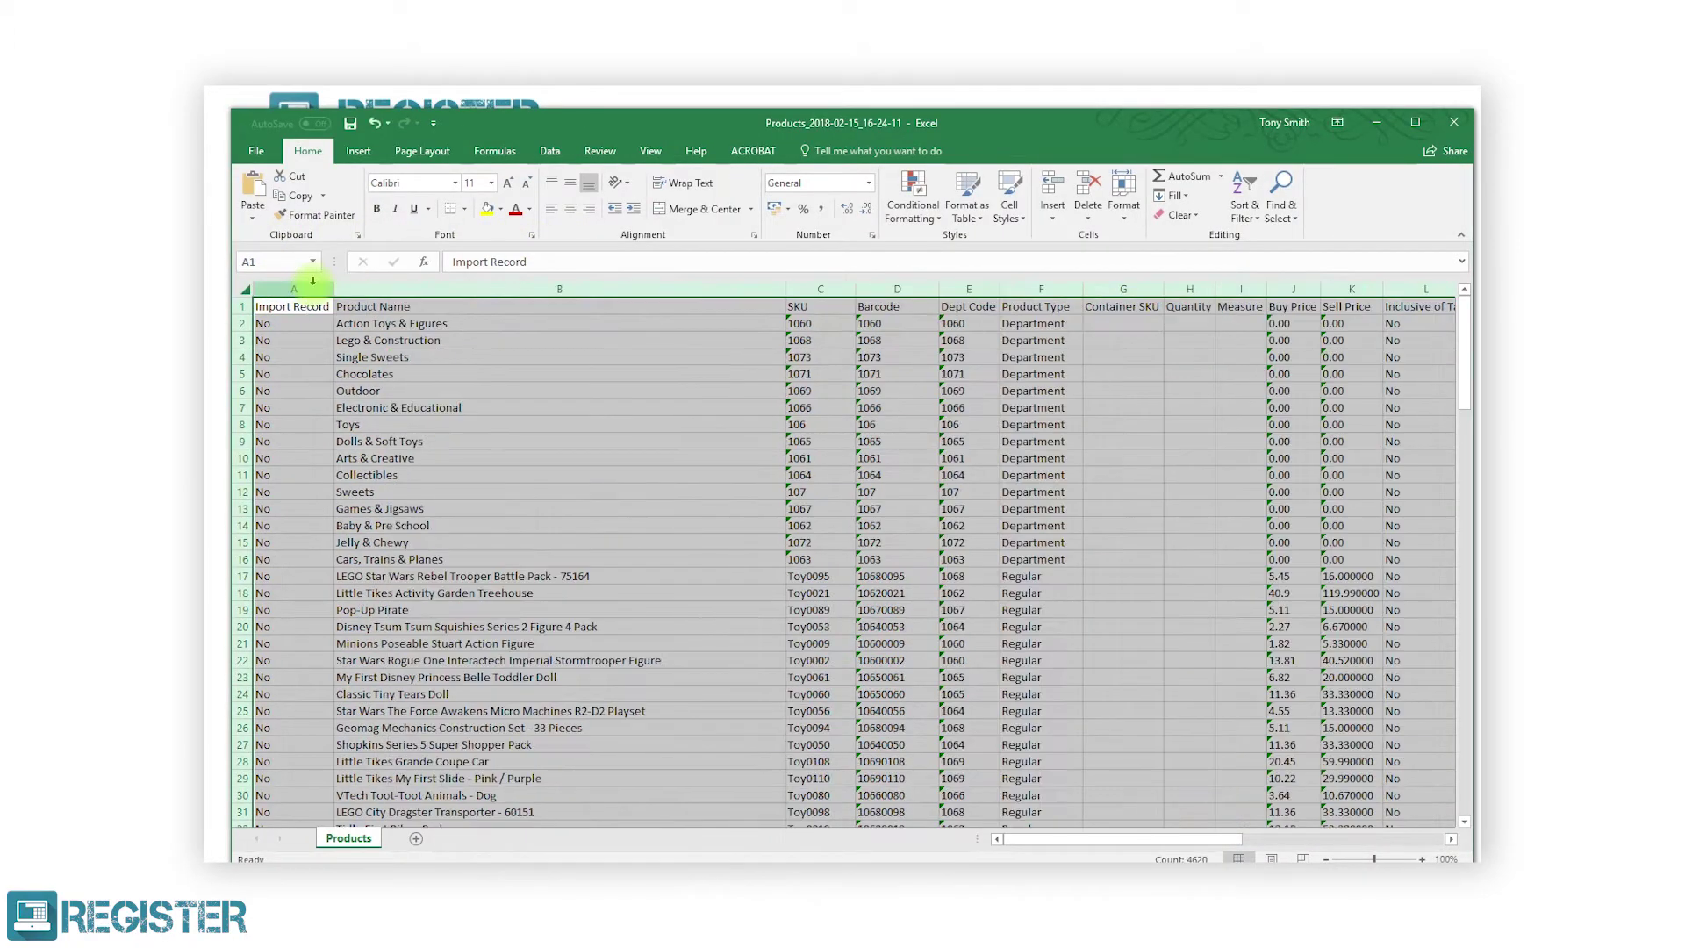
{"action": "left_click", "coordinate": [540, 531]}
{"action": "left_click", "coordinate": [288, 690]}
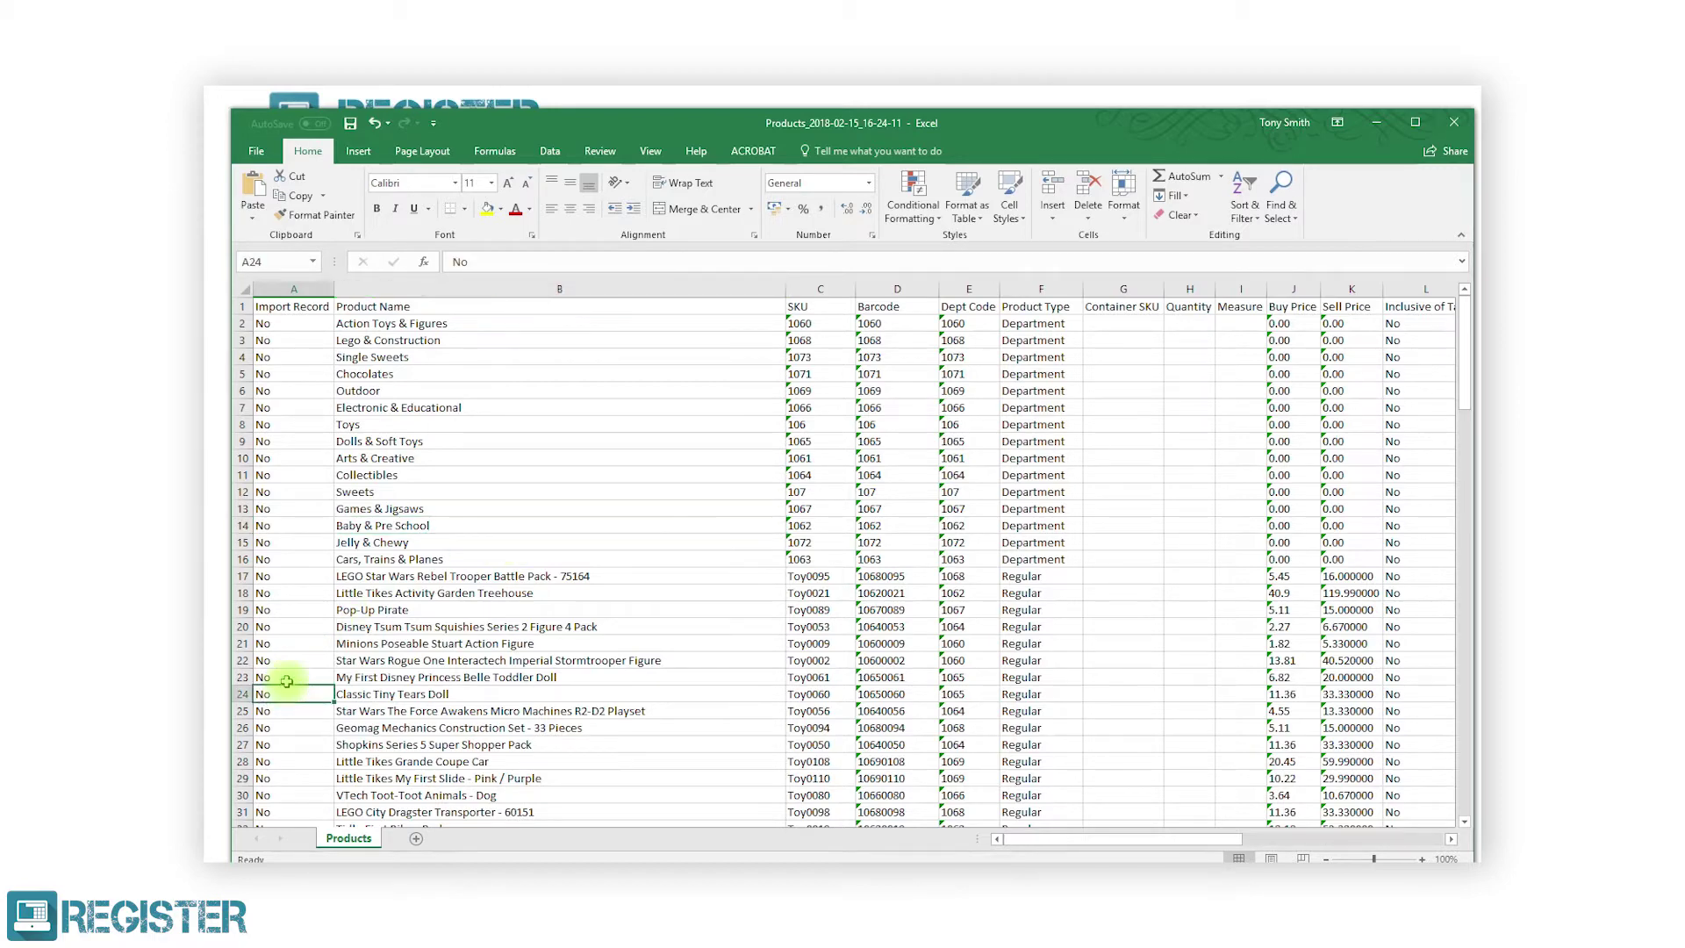
{"action": "type", "text": "YES"}
{"action": "key", "text": "Return"}
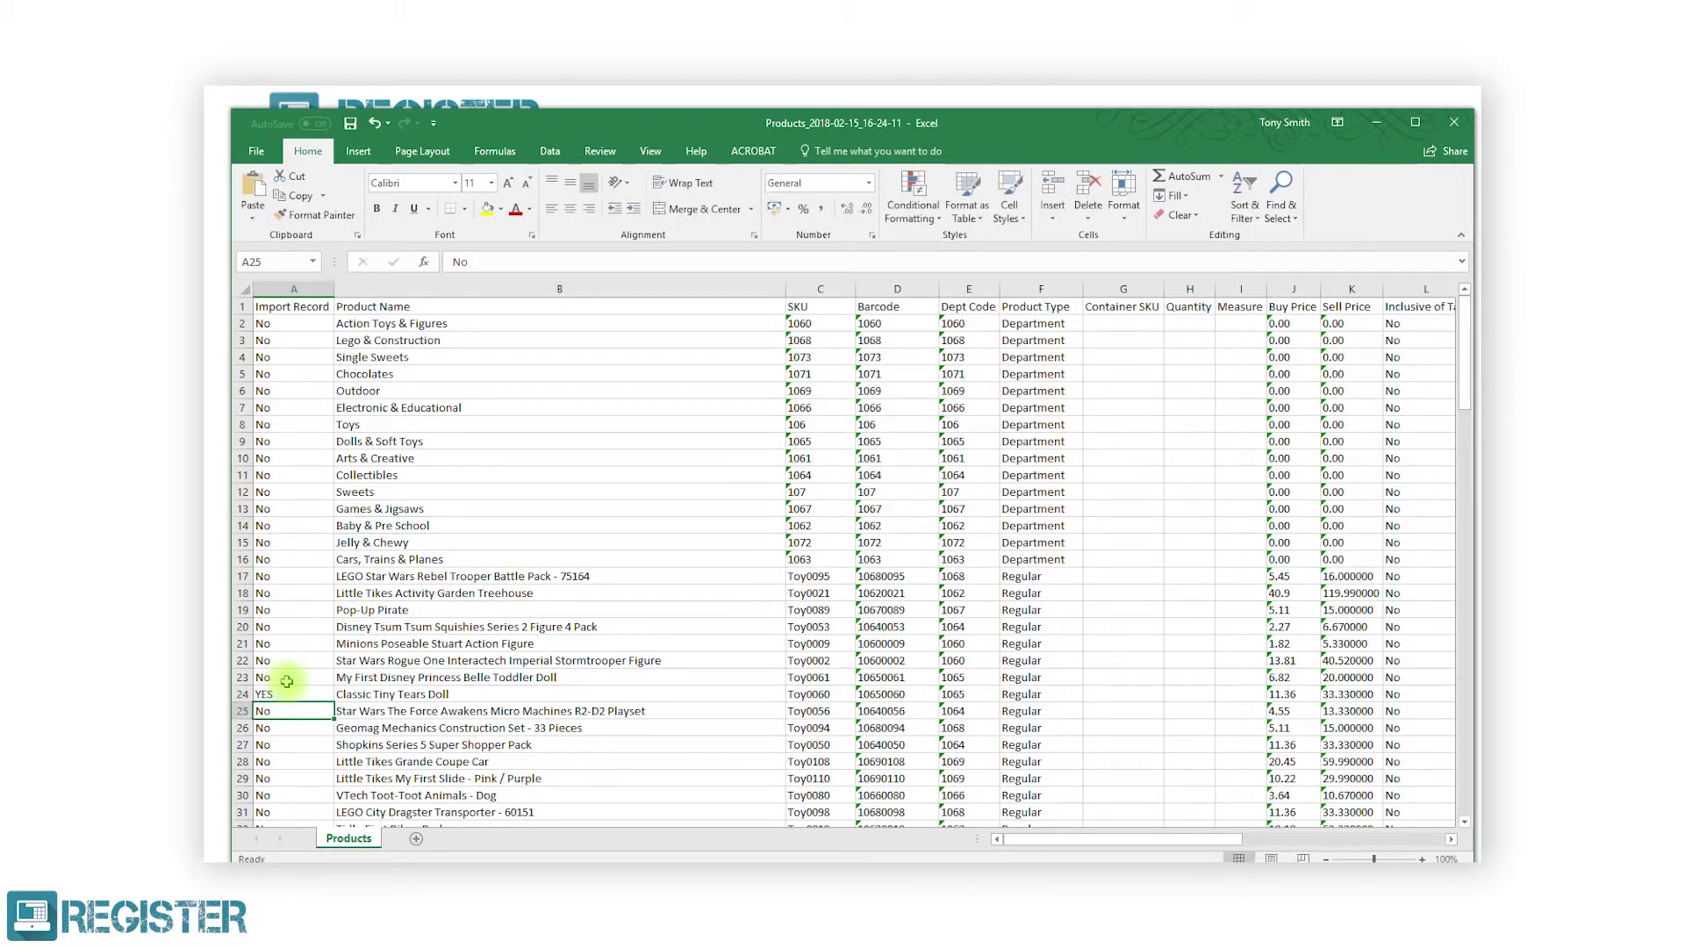
Save the workbook over the products file as an Excel 97-2003 .xls and close Excel.
{"action": "left_click", "coordinate": [257, 151]}
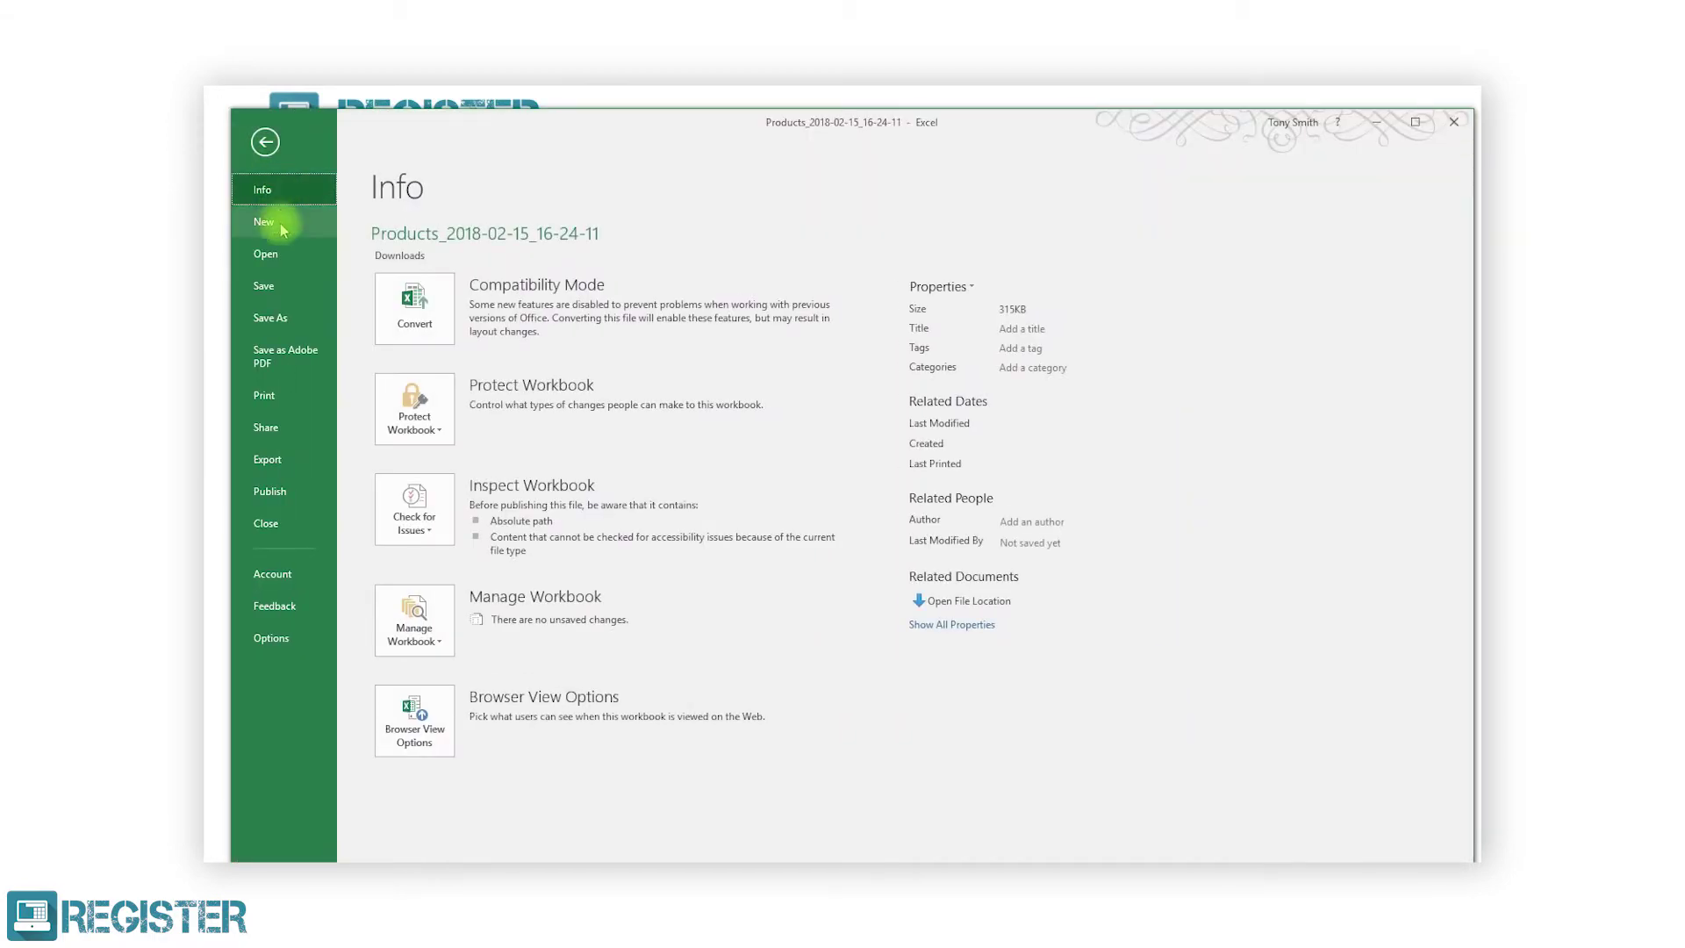
{"action": "left_click", "coordinate": [263, 318]}
{"action": "left_click", "coordinate": [683, 279]}
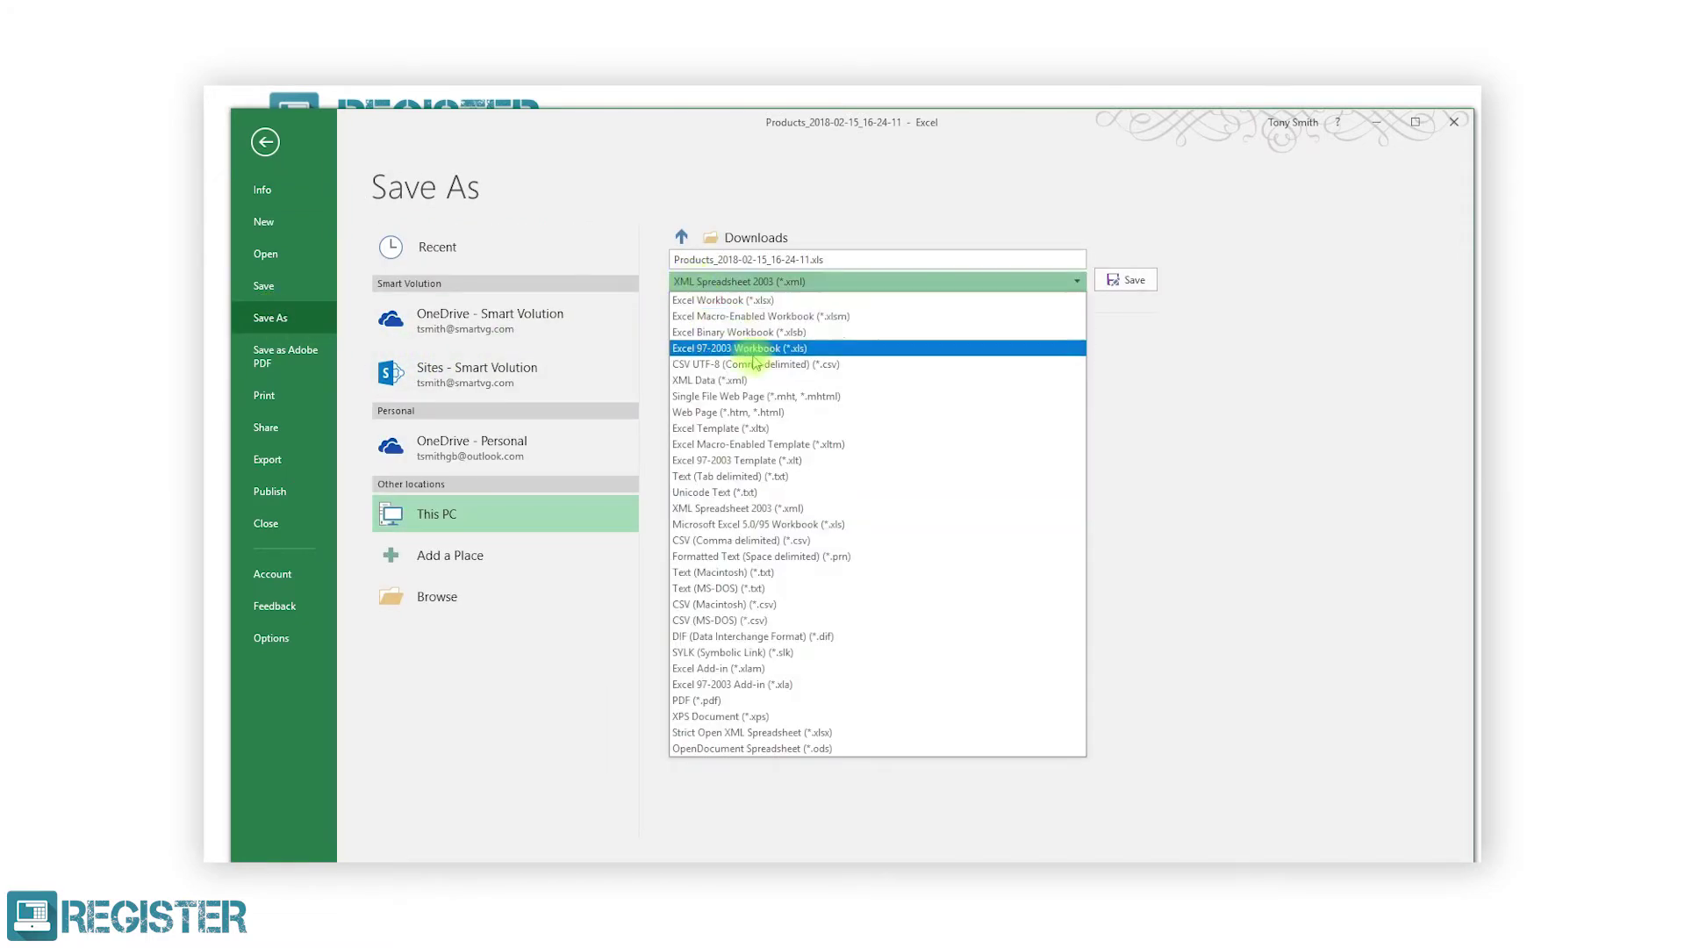
{"action": "left_click", "coordinate": [757, 348]}
{"action": "left_click", "coordinate": [1111, 281]}
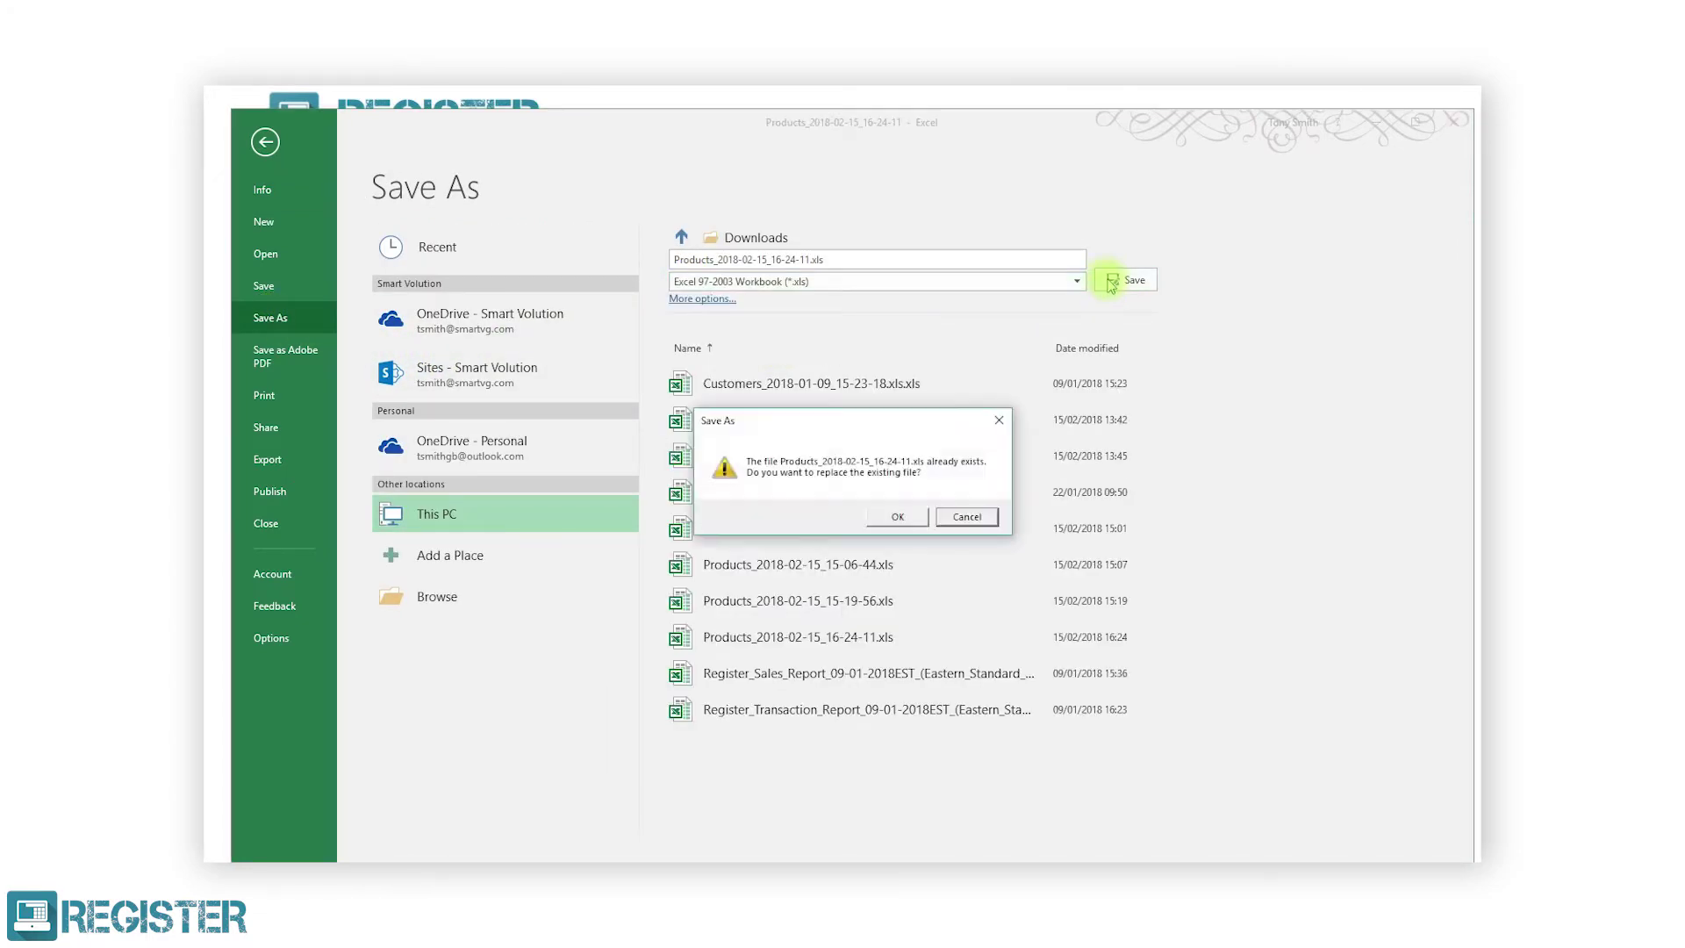
{"action": "left_click", "coordinate": [893, 513]}
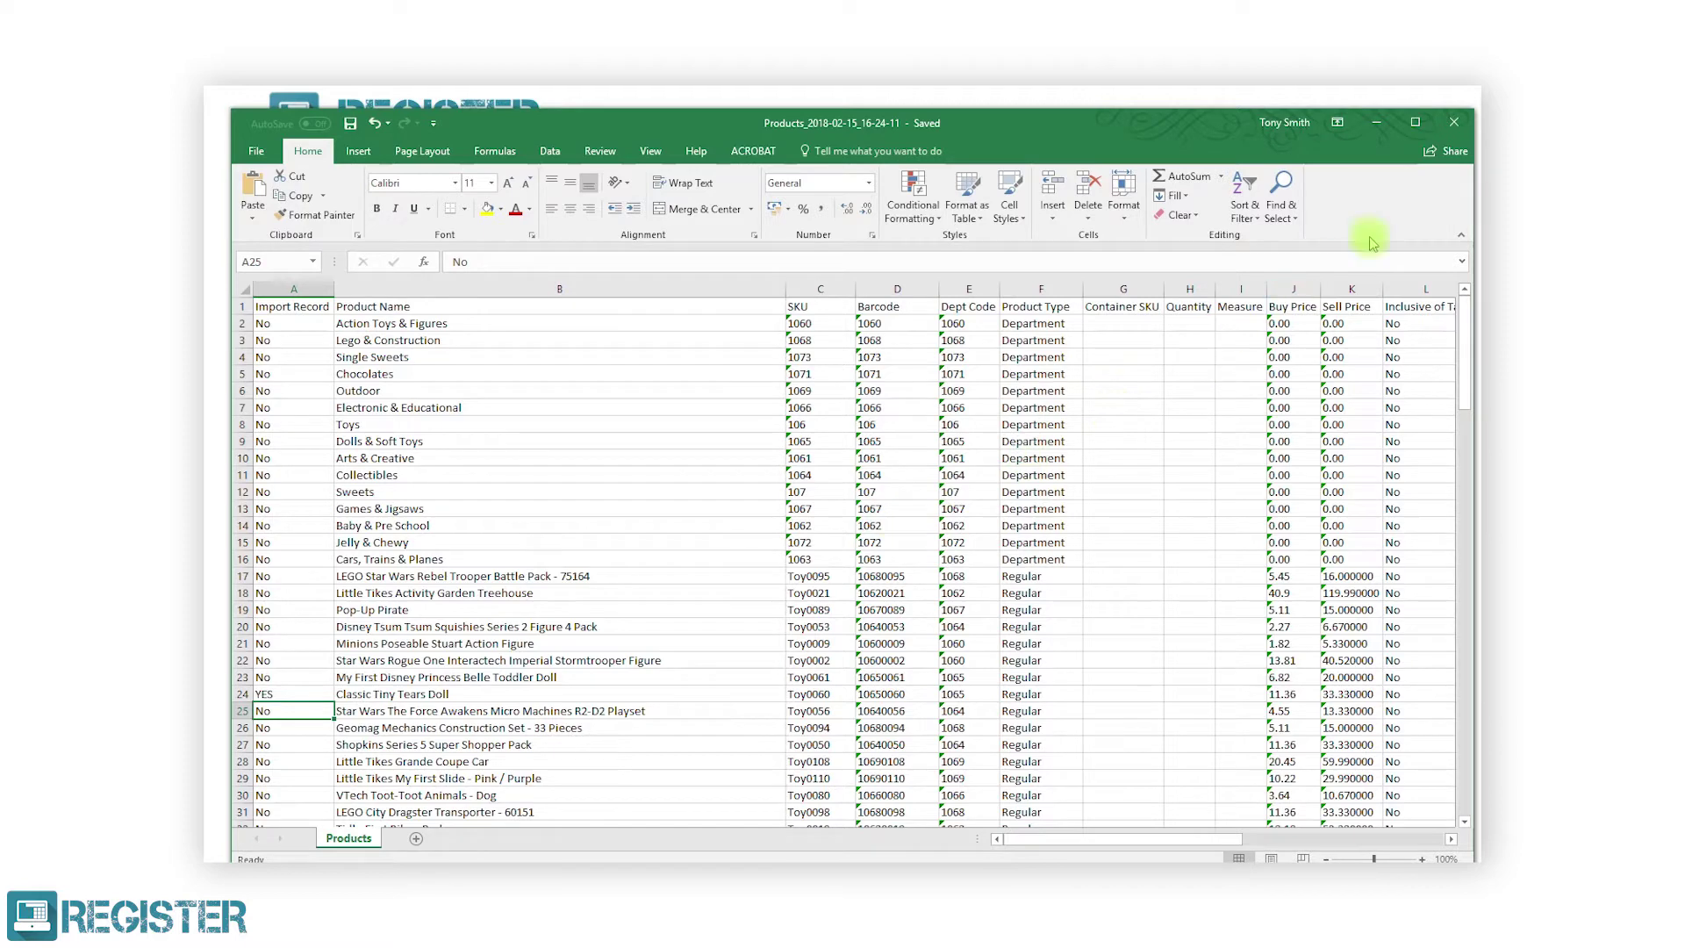
{"action": "left_click", "coordinate": [1458, 126]}
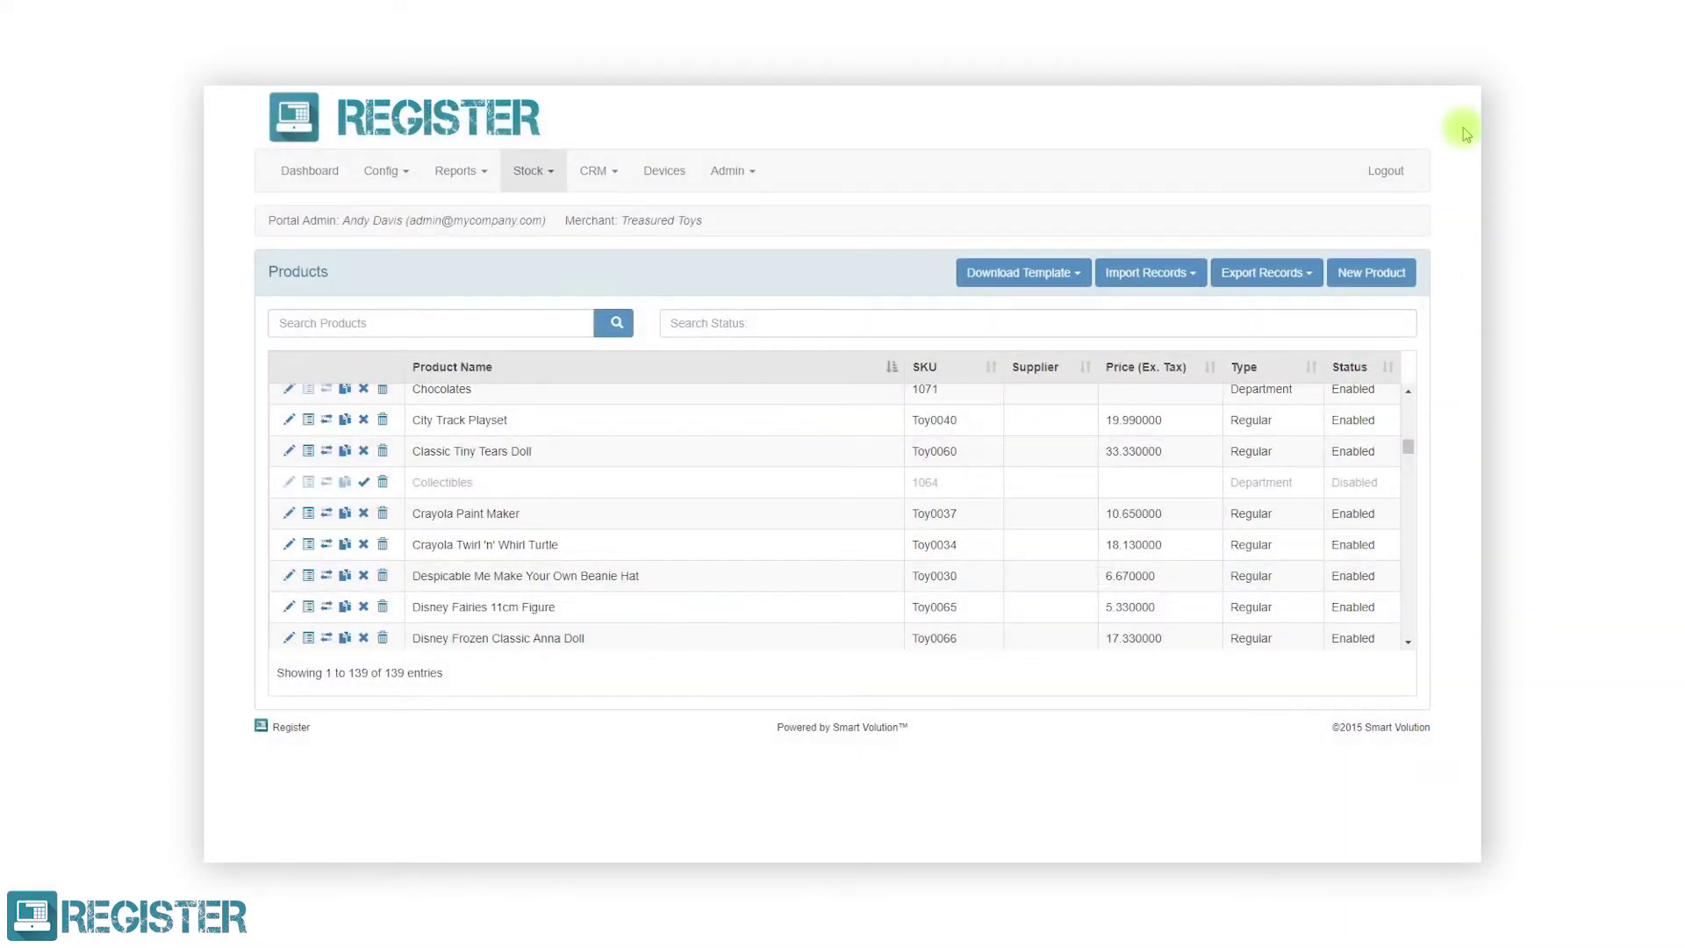
Attach the Chupa Chups image to Chupa Chups Lollipop (SWEETS0004) and save the product.
{"action": "scroll", "coordinate": [602, 538], "scroll_direction": "up", "scroll_amount": 1}
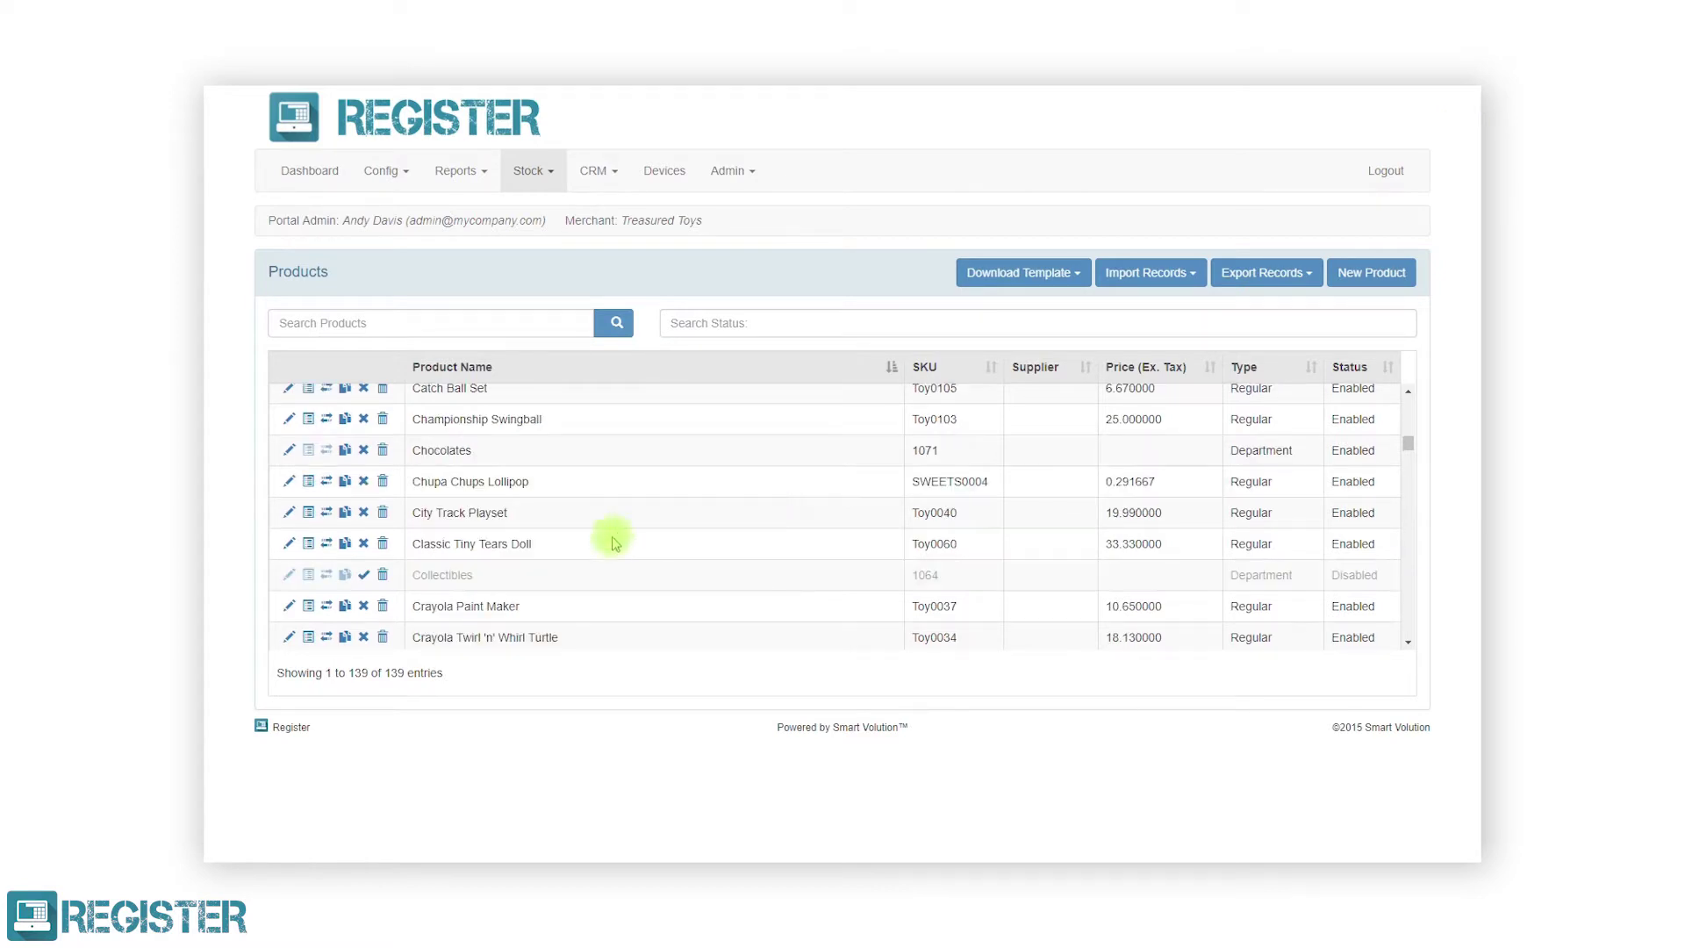
{"action": "left_click", "coordinate": [289, 481]}
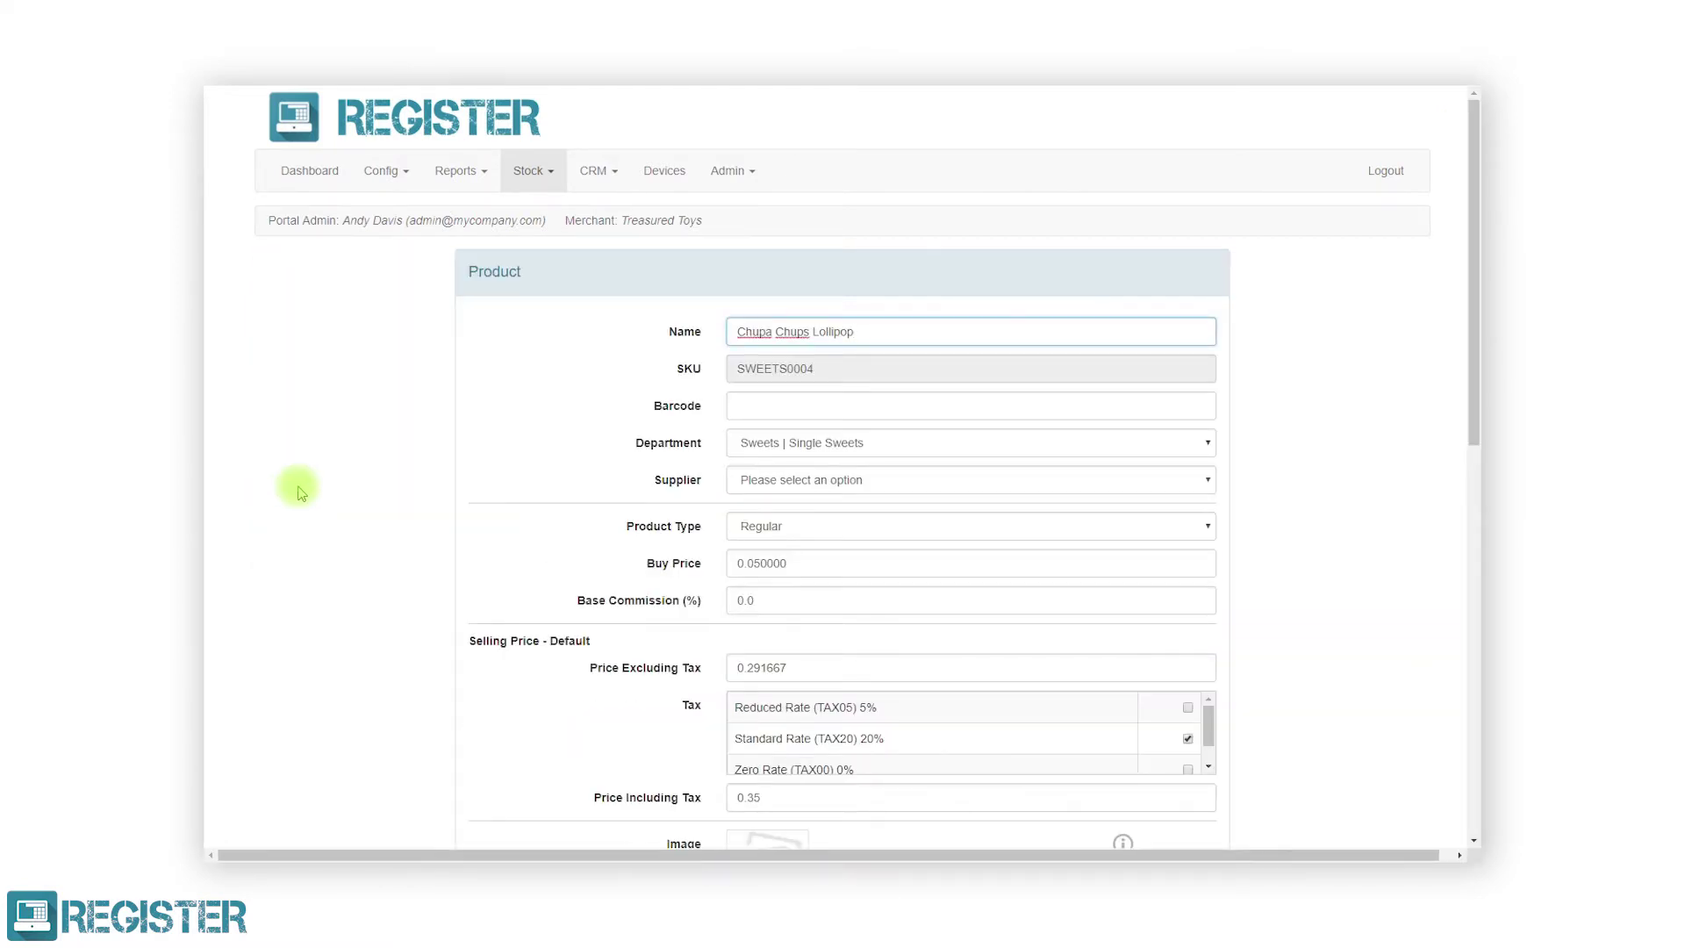
{"action": "scroll", "coordinate": [538, 538], "scroll_direction": "down", "scroll_amount": 4}
{"action": "left_click", "coordinate": [790, 521]}
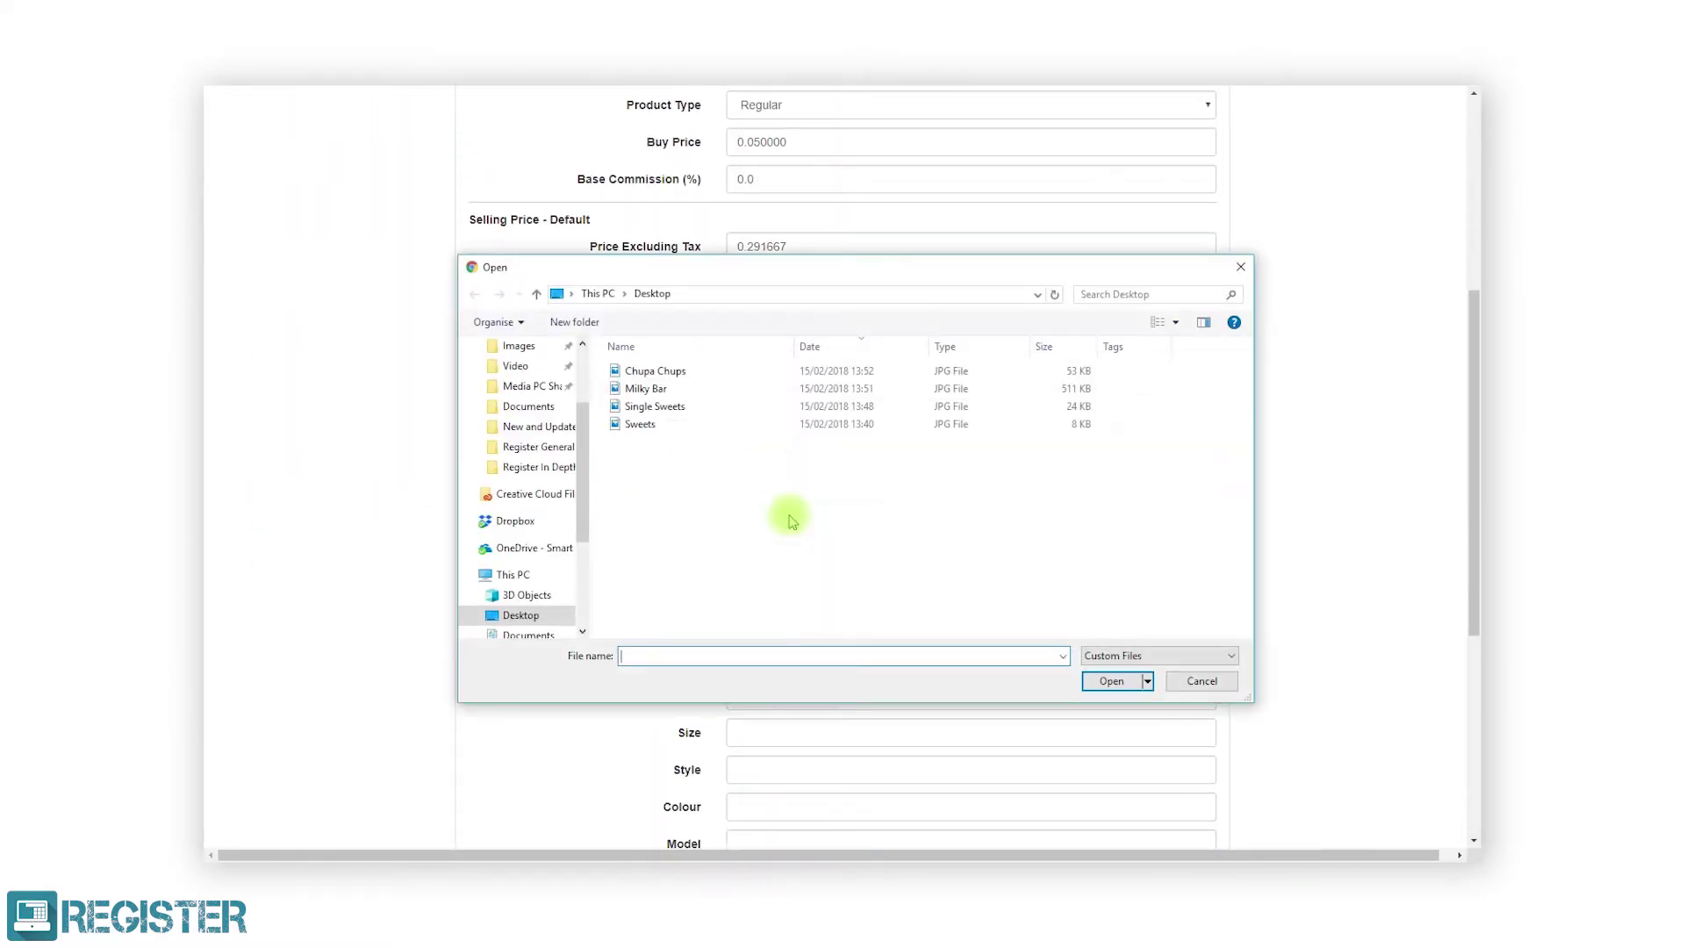
{"action": "left_click", "coordinate": [663, 373]}
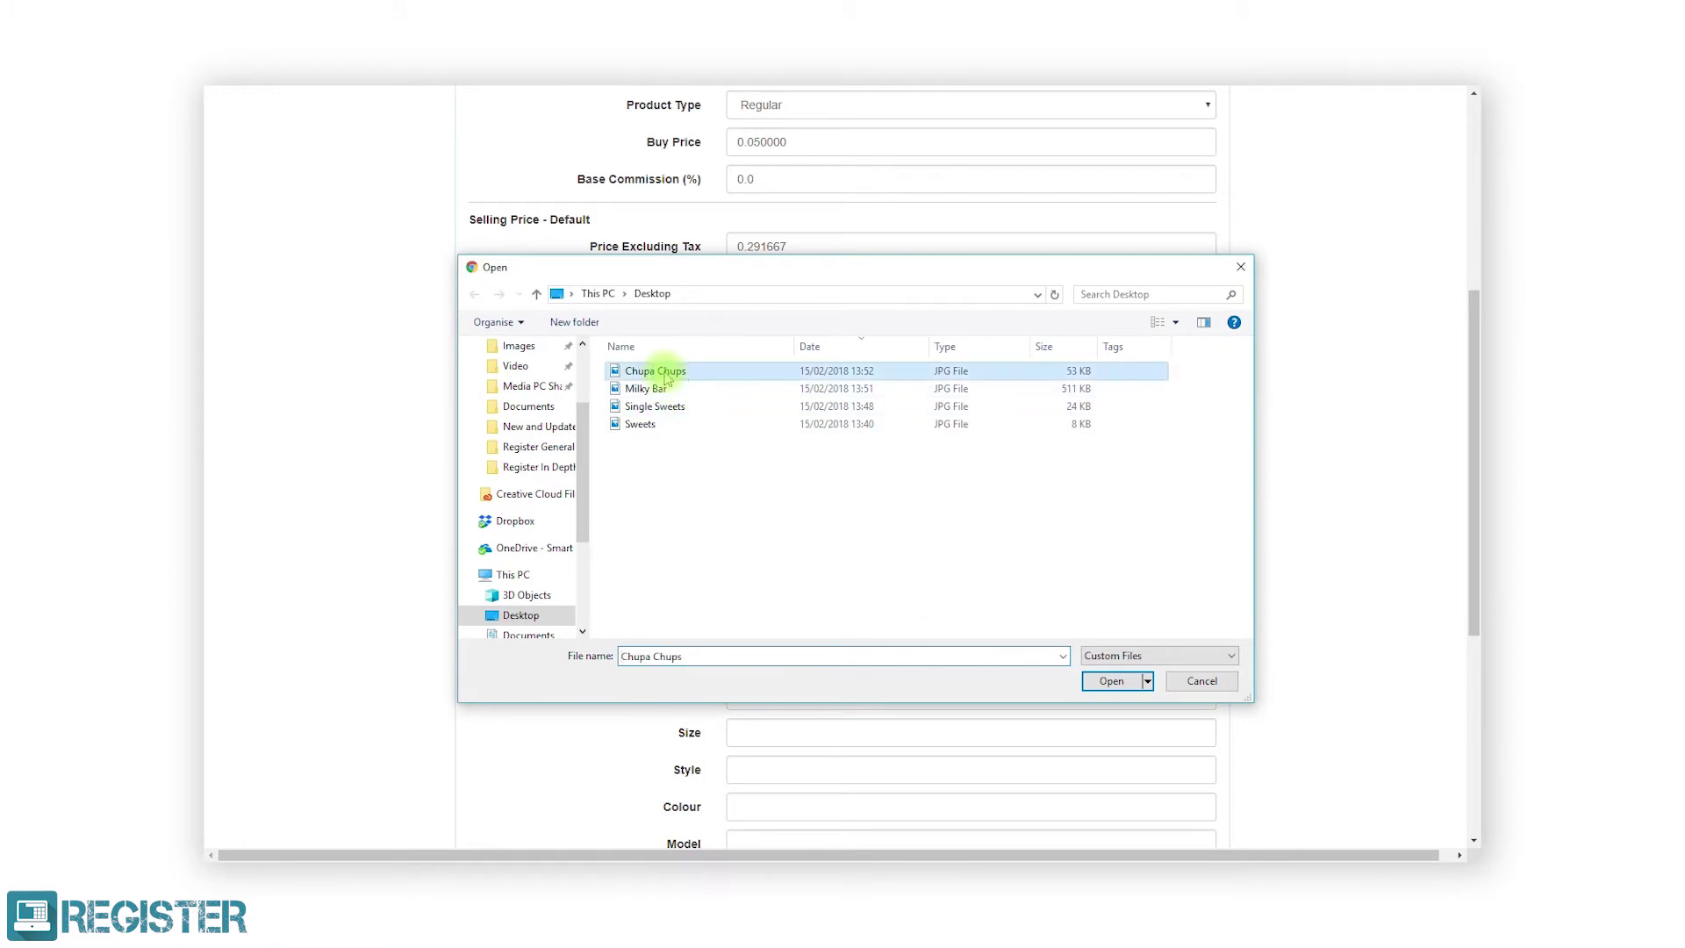
{"action": "left_click", "coordinate": [1098, 682]}
{"action": "scroll", "coordinate": [1098, 683], "scroll_direction": "down", "scroll_amount": 5}
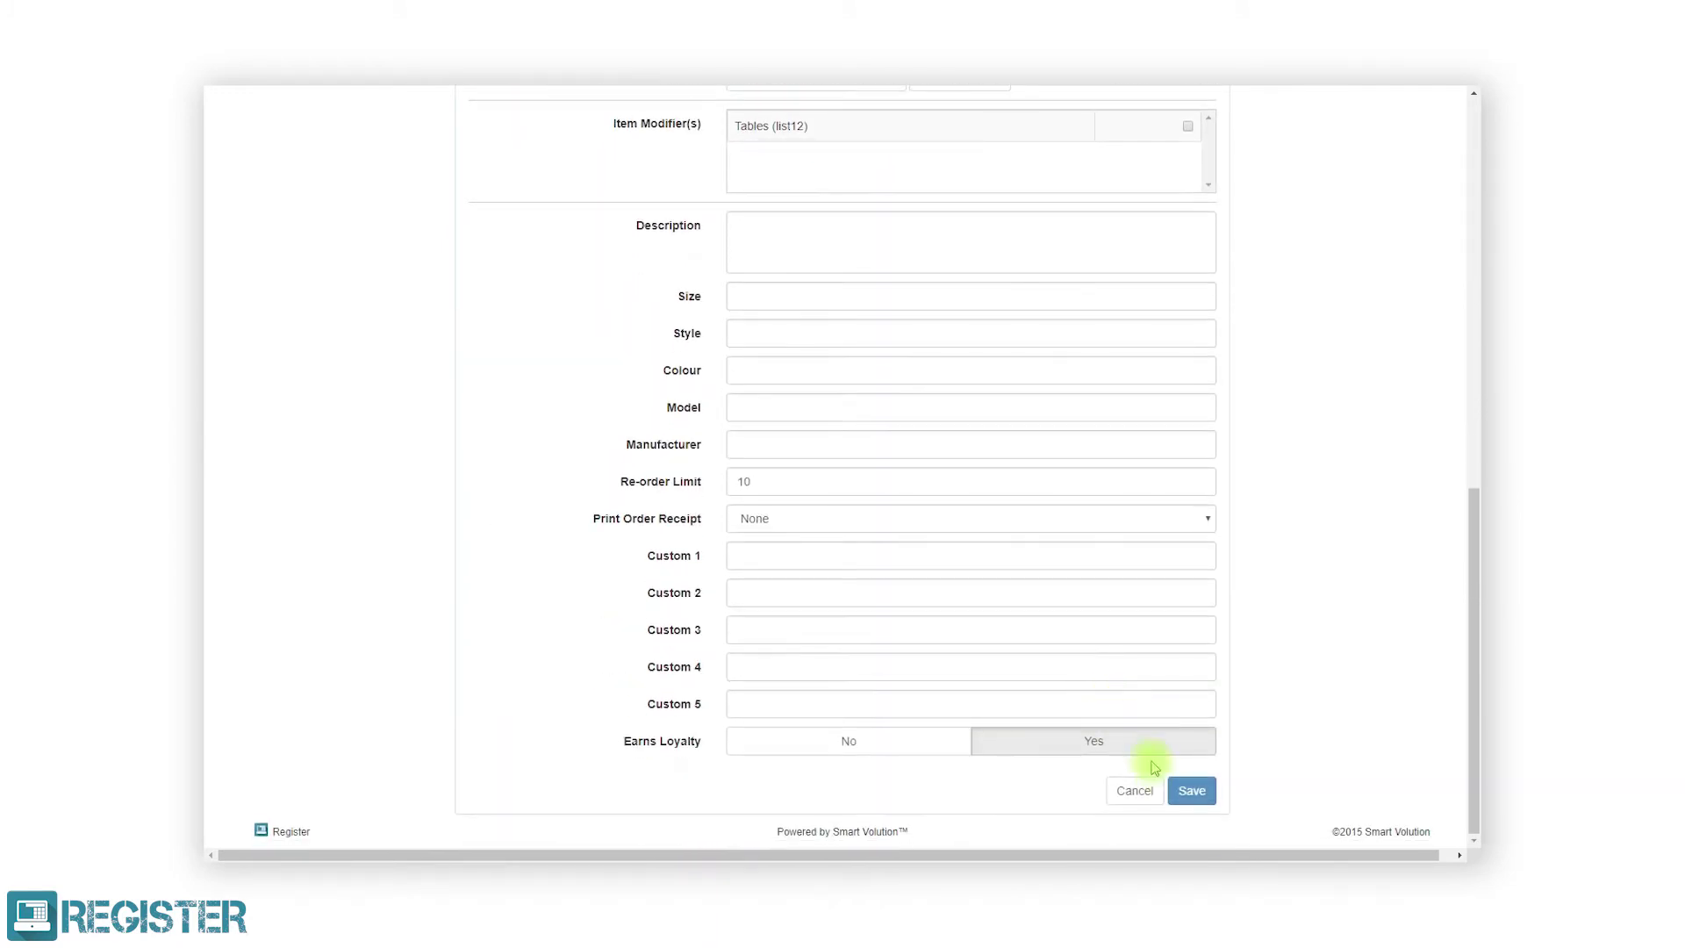
{"action": "left_click", "coordinate": [1181, 791]}
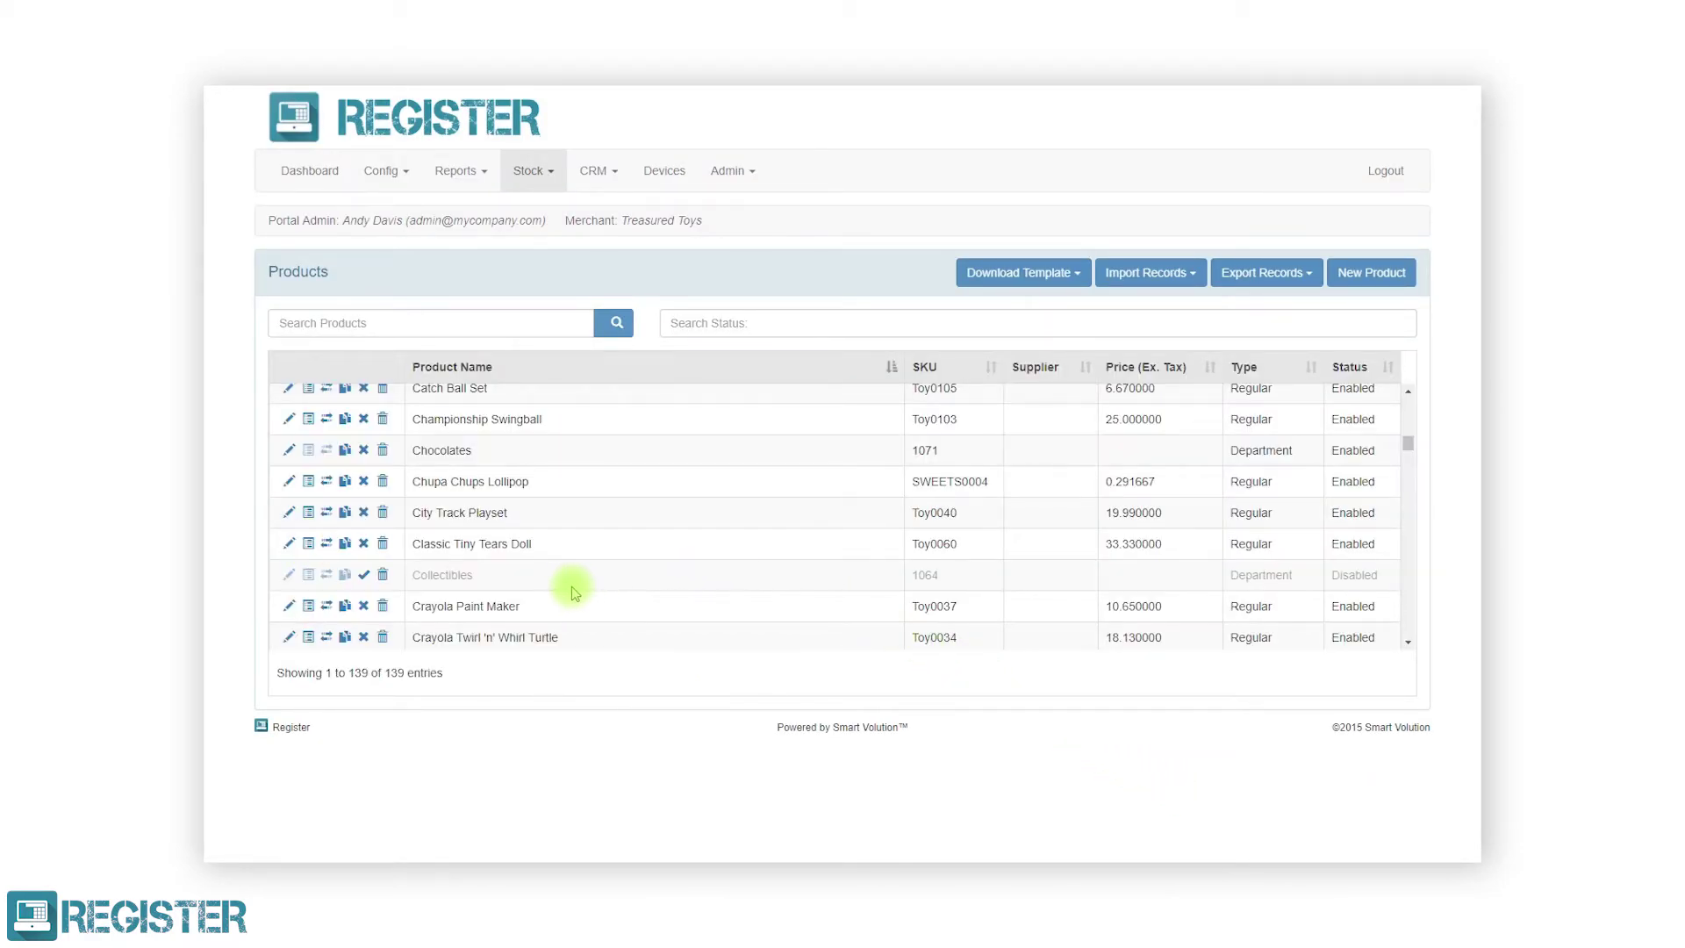
Adjust Classic Tiny Tears Doll's Soho Store stock to 25 with reason Stock Take Adjustment.
{"action": "left_click", "coordinate": [311, 544]}
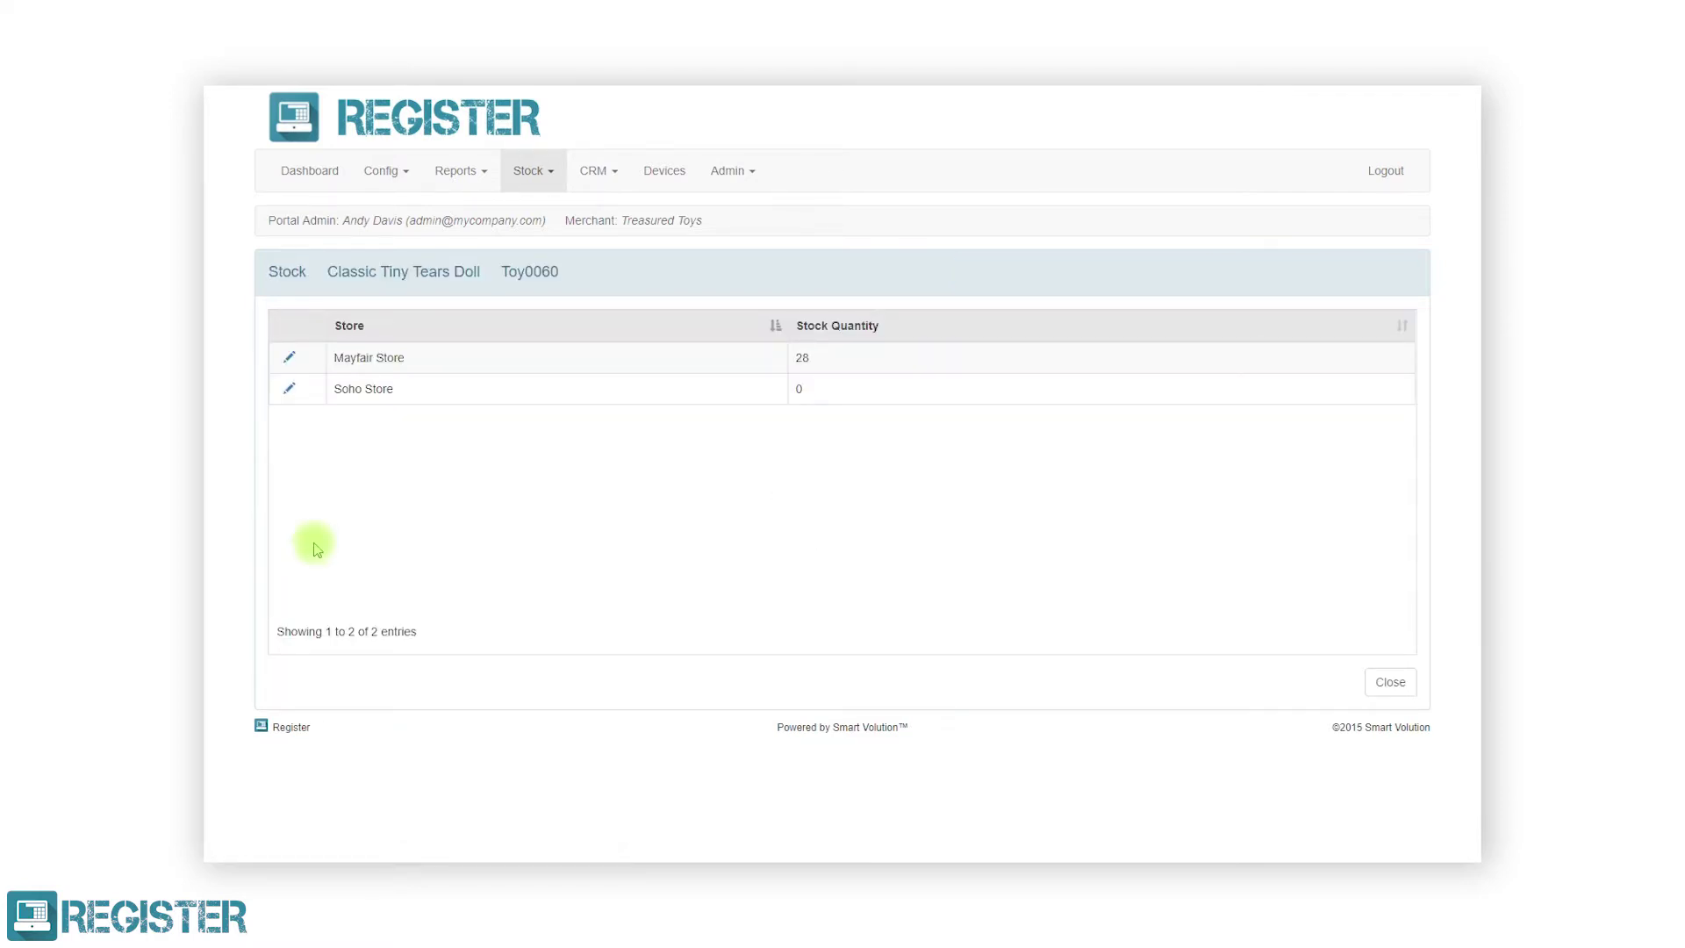
{"action": "left_click", "coordinate": [289, 390]}
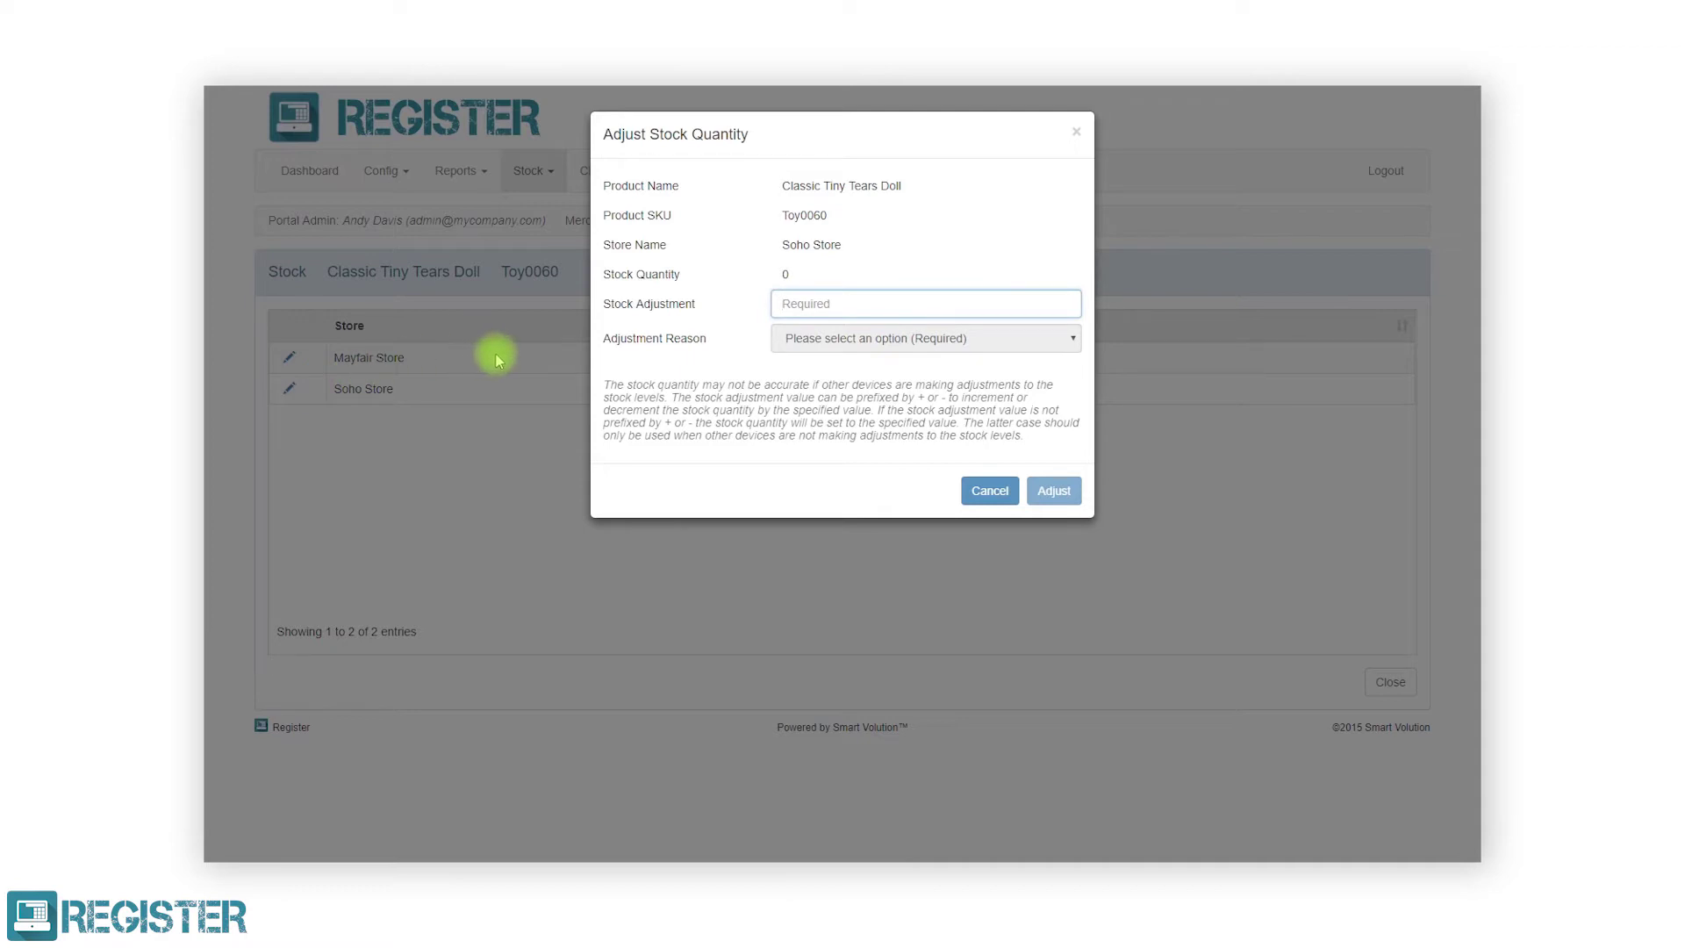
{"action": "type", "text": "25"}
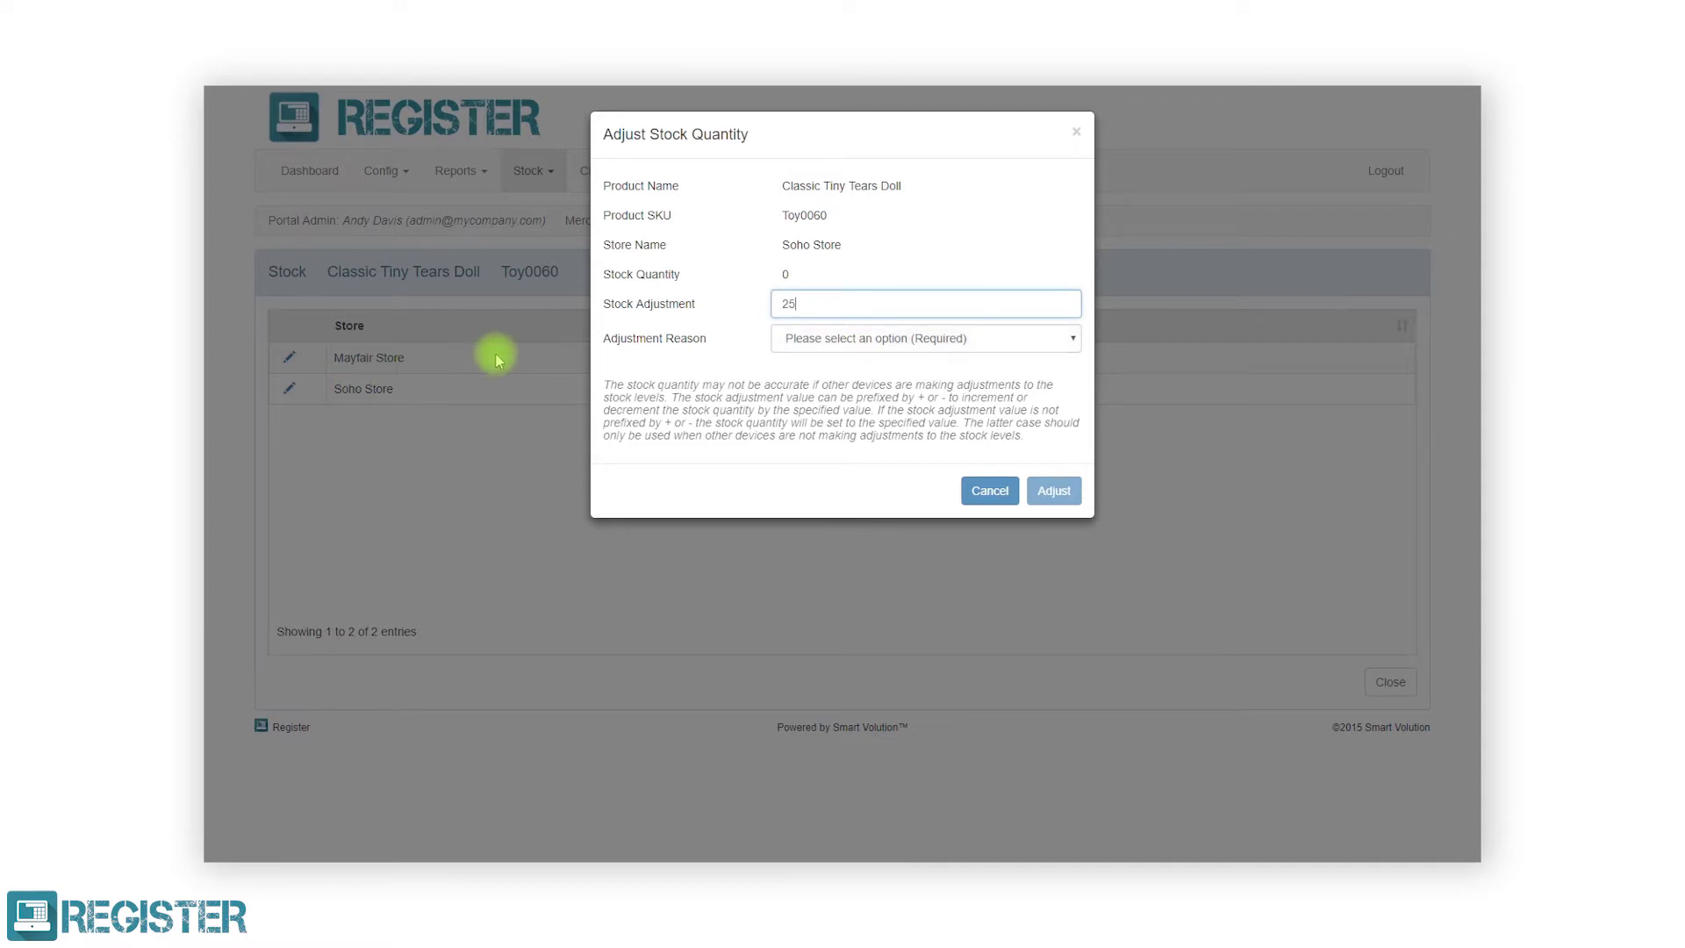
{"action": "left_click", "coordinate": [789, 342]}
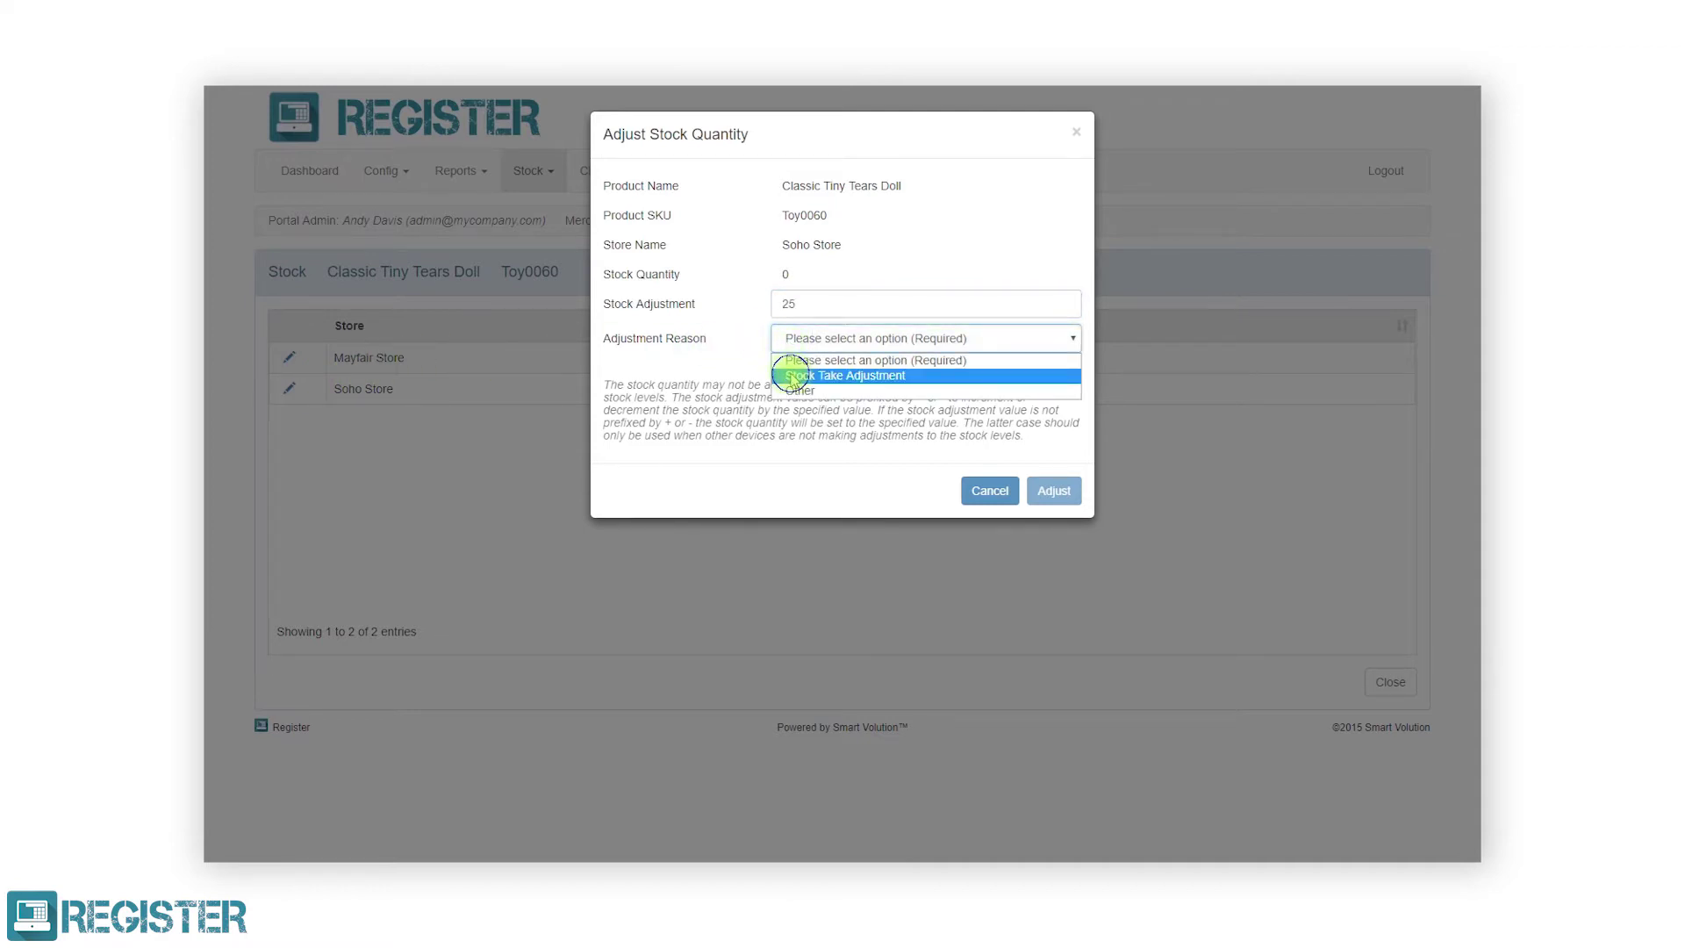
{"action": "left_click", "coordinate": [793, 376]}
{"action": "left_click", "coordinate": [1037, 489]}
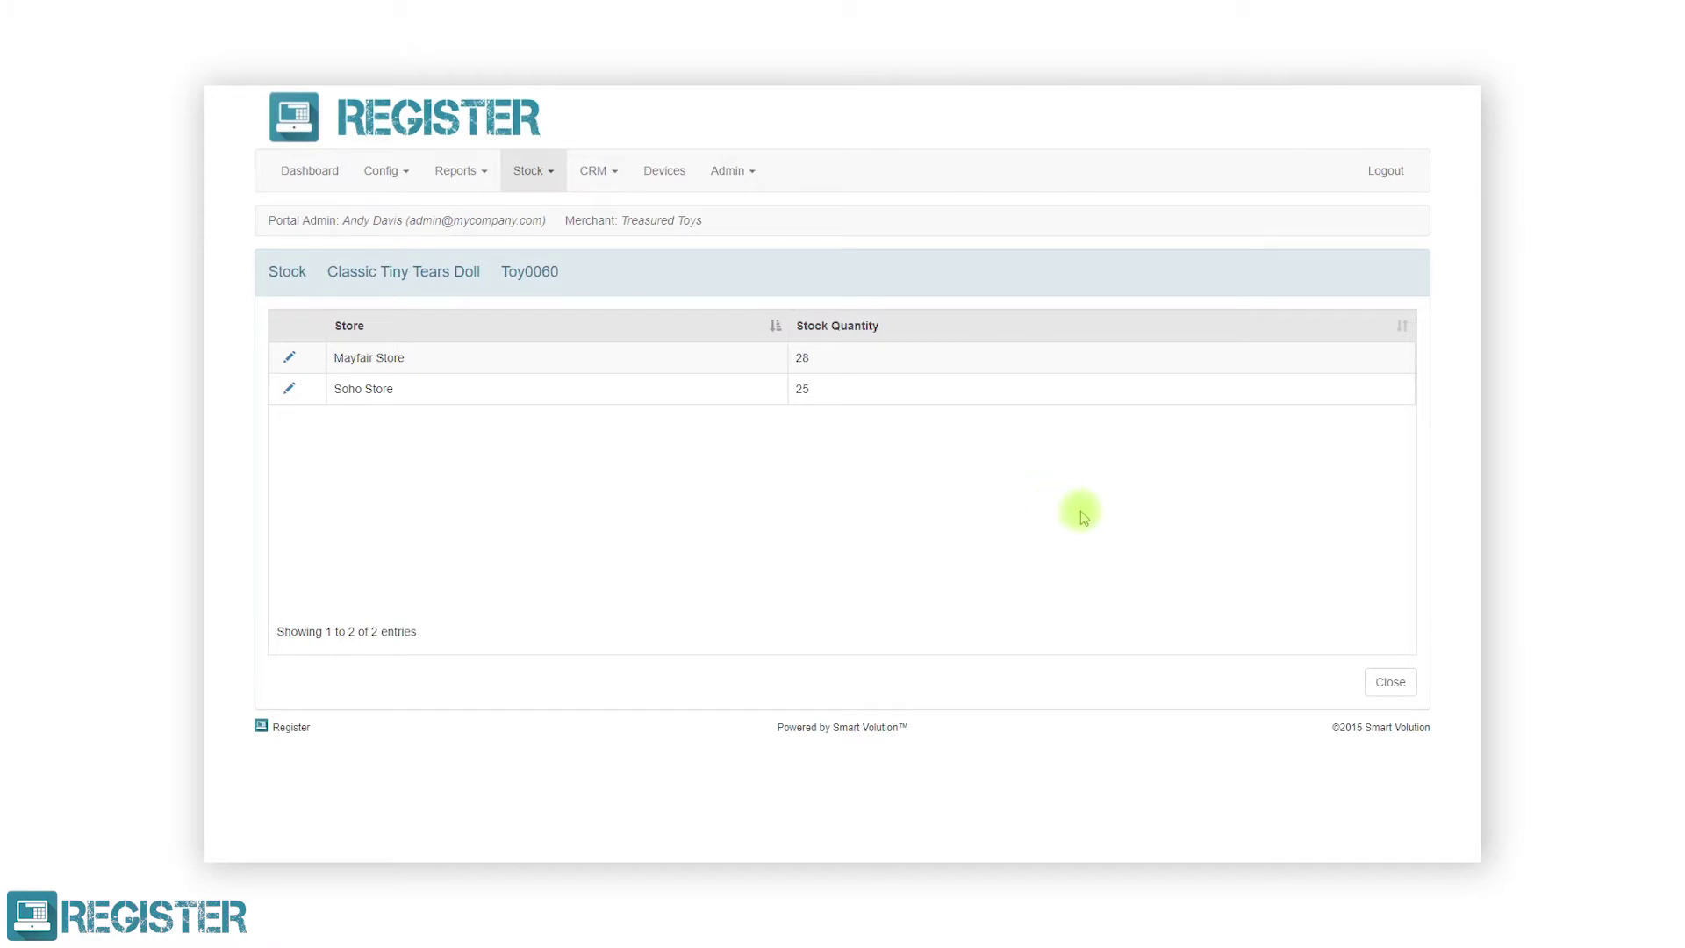
{"action": "left_click", "coordinate": [1383, 693]}
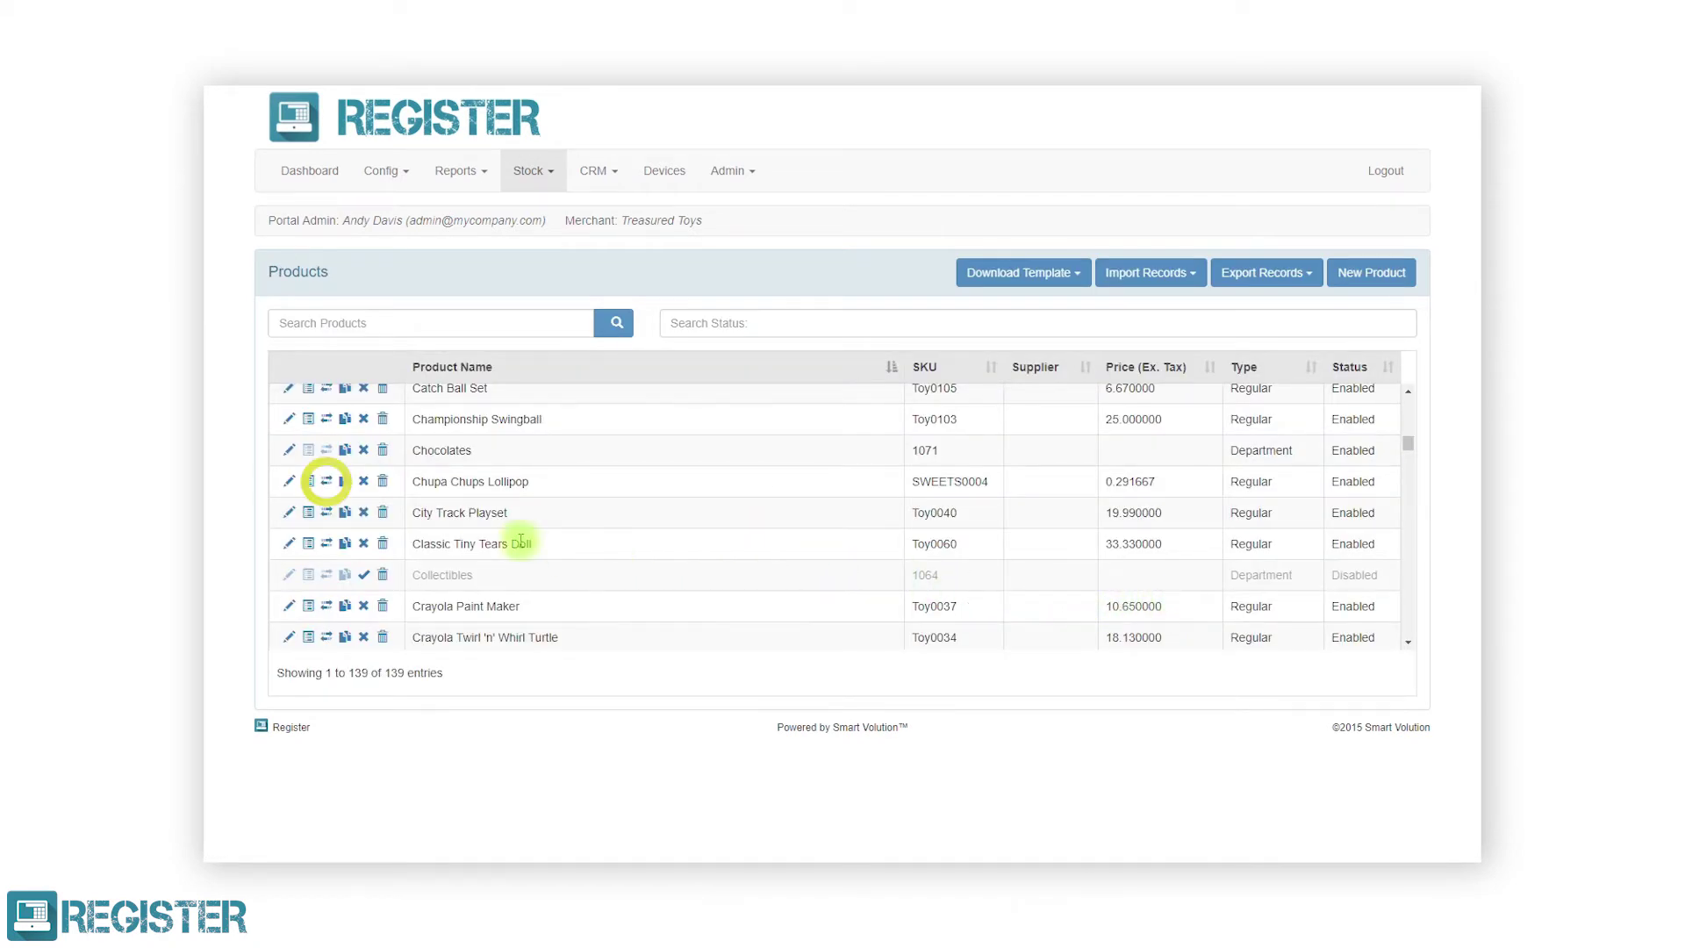
Transfer 5 units of Bop It Micro Series Game (Toy0082) from Mayfair Store to Soho Store.
{"action": "scroll", "coordinate": [518, 540], "scroll_direction": "up", "scroll_amount": 2}
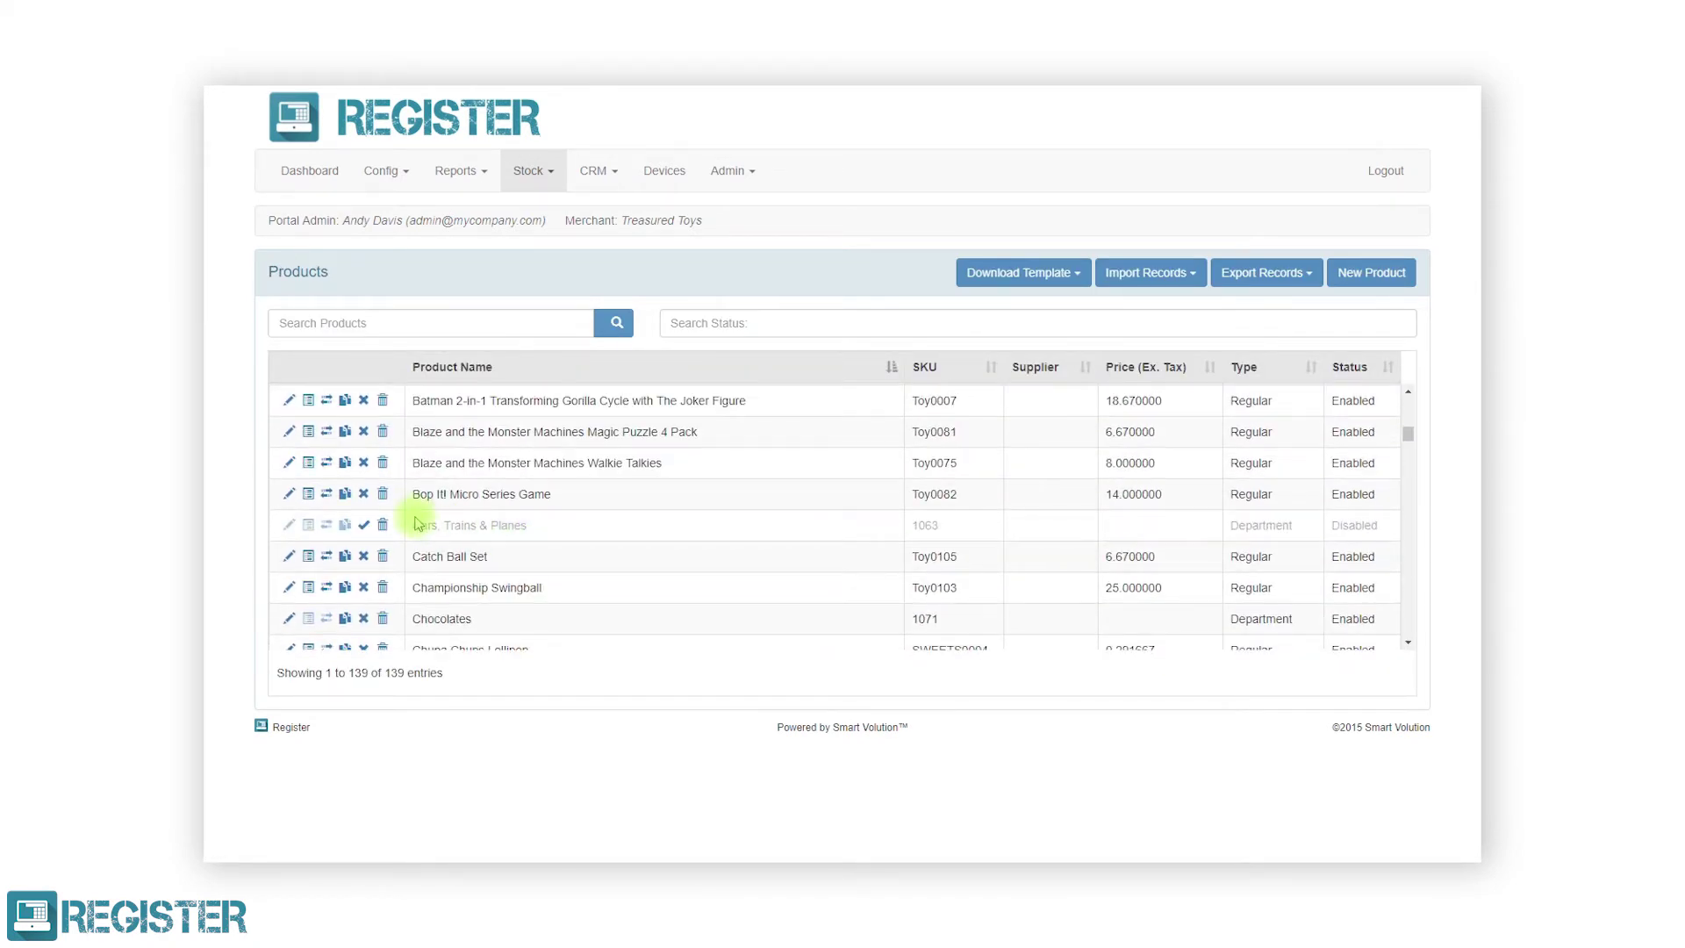
{"action": "left_click", "coordinate": [329, 496]}
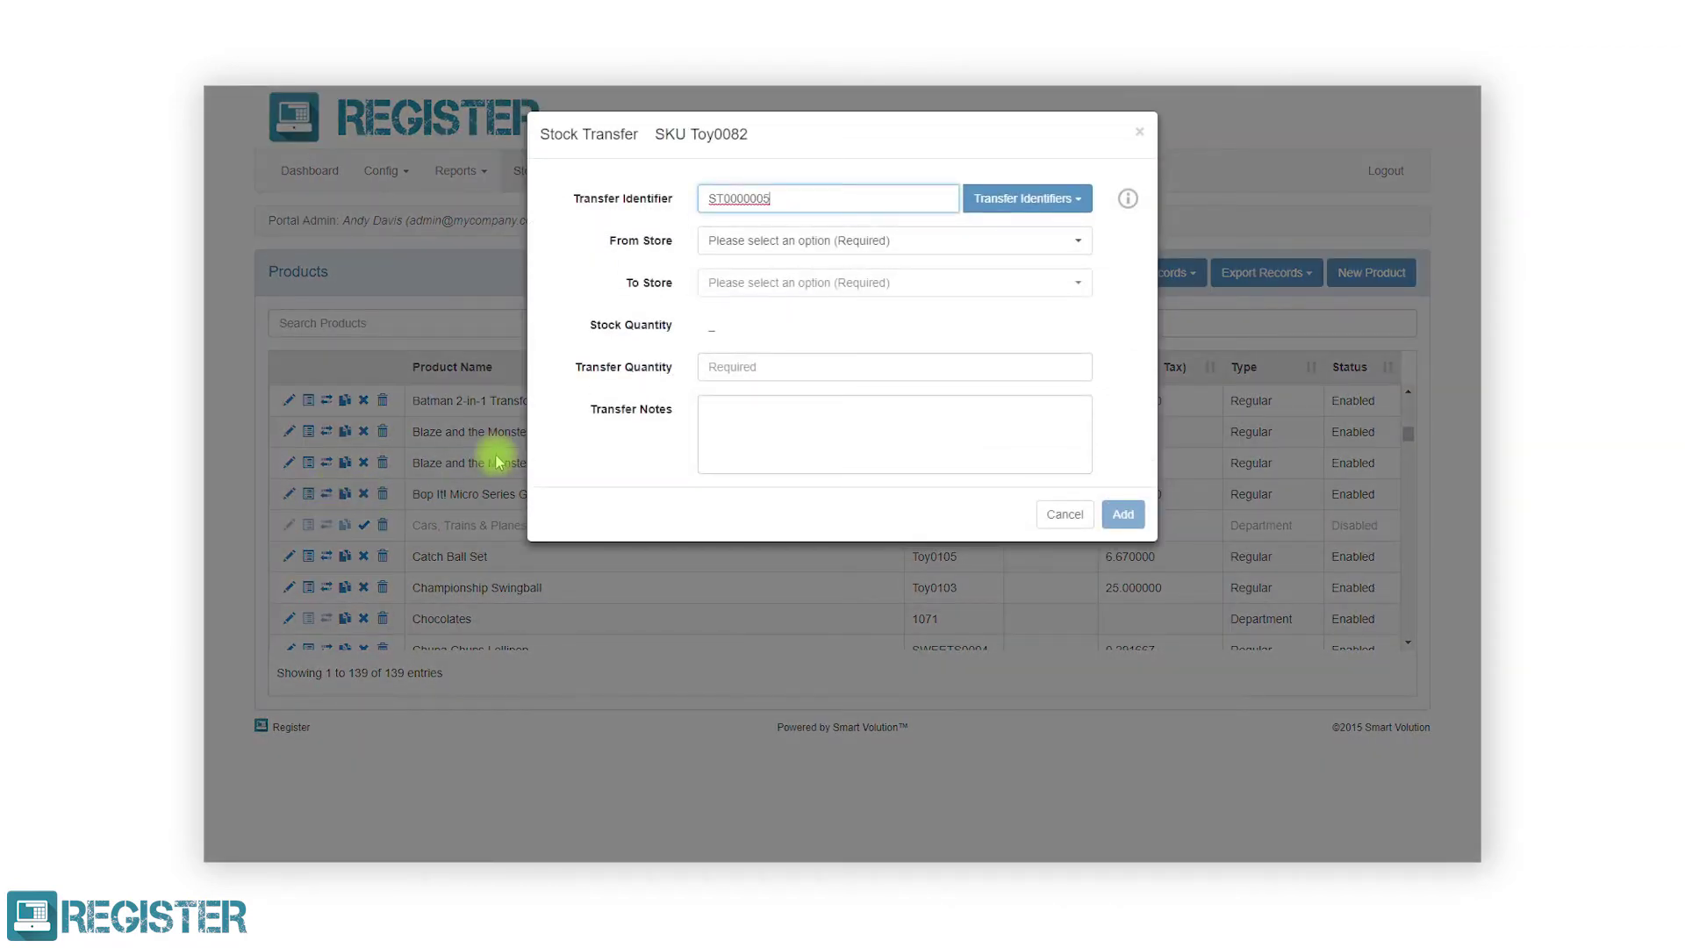
{"action": "left_click", "coordinate": [734, 249]}
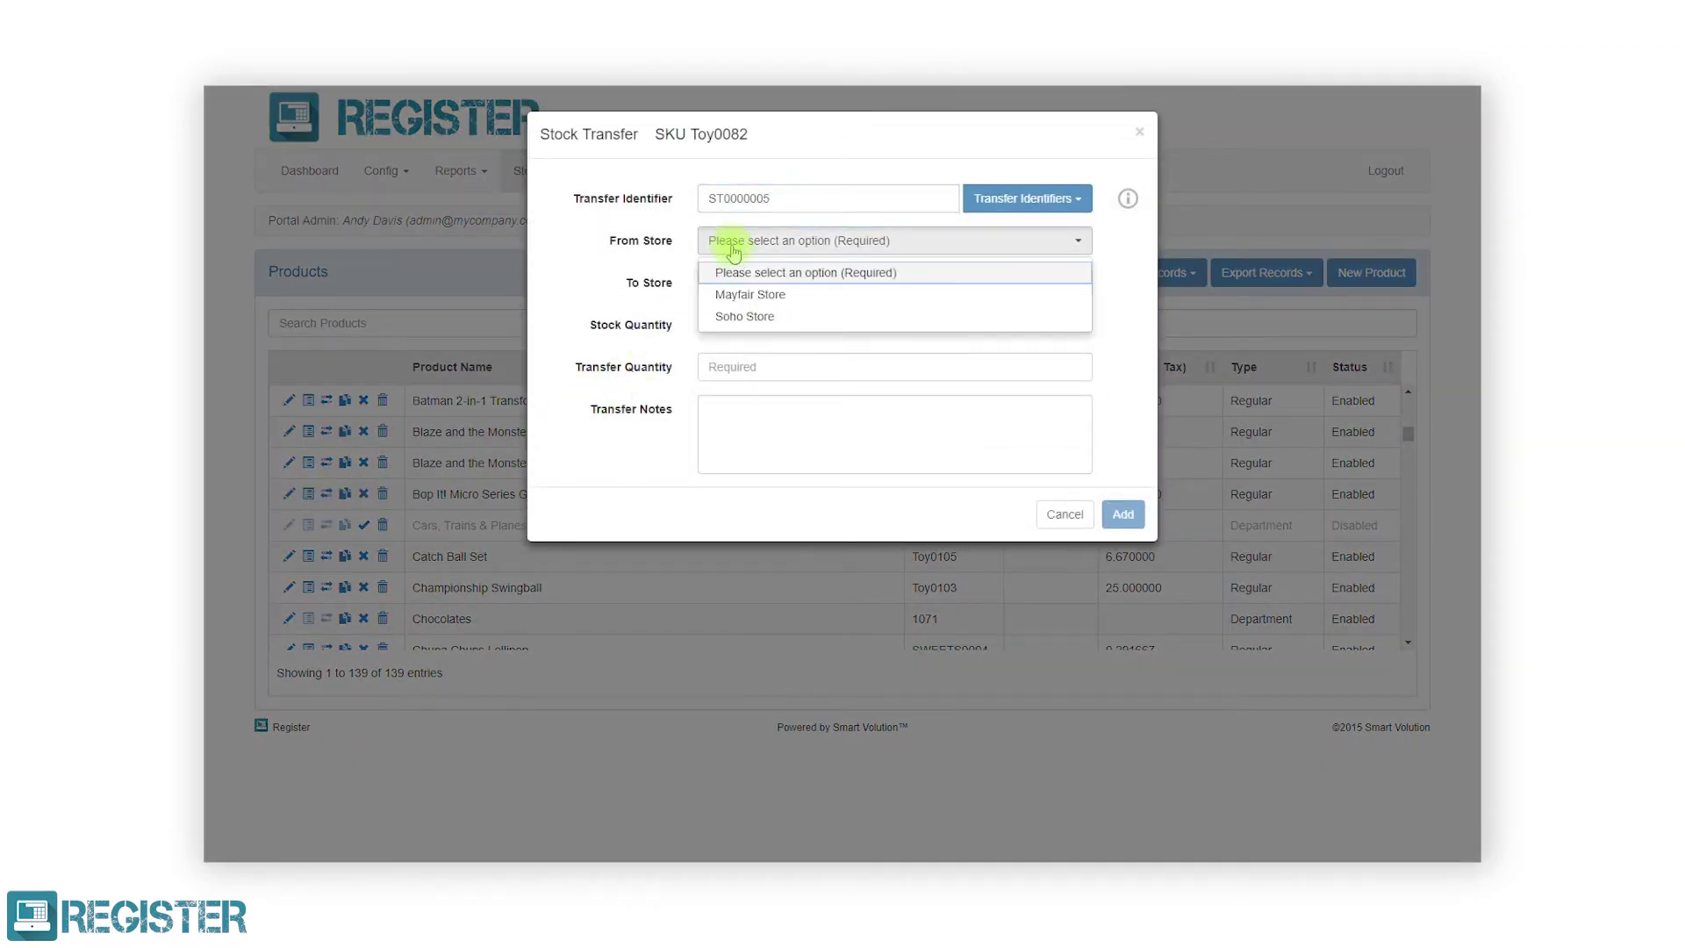
{"action": "left_click", "coordinate": [736, 295]}
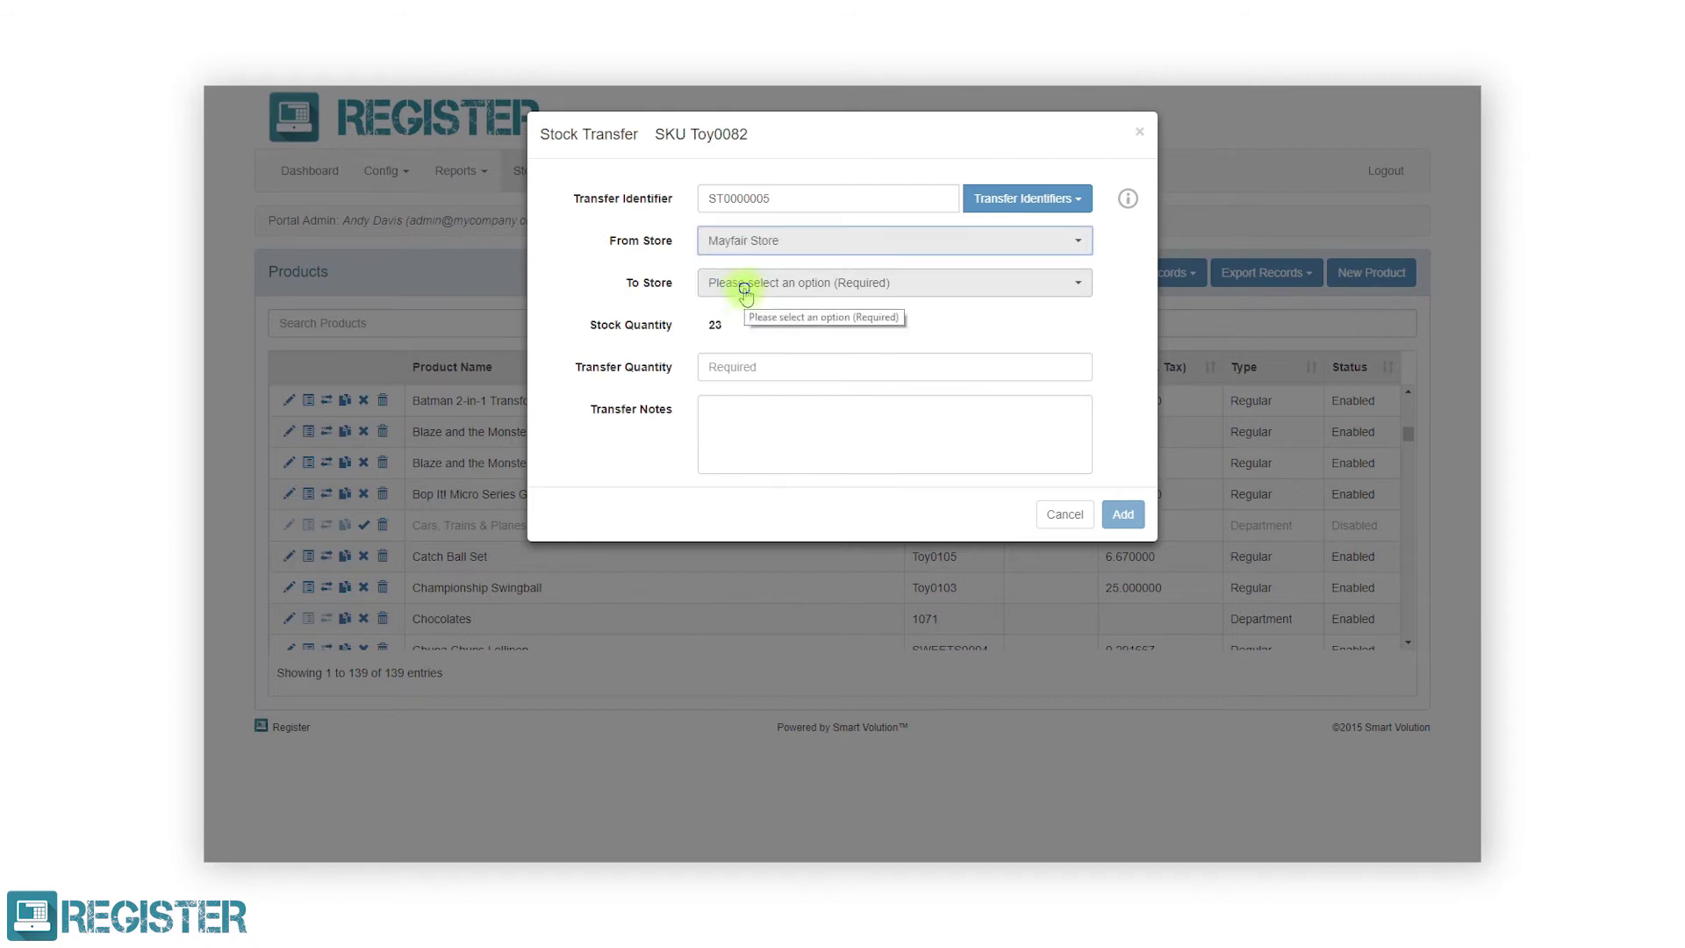
{"action": "left_click", "coordinate": [747, 293]}
{"action": "left_click", "coordinate": [748, 335]}
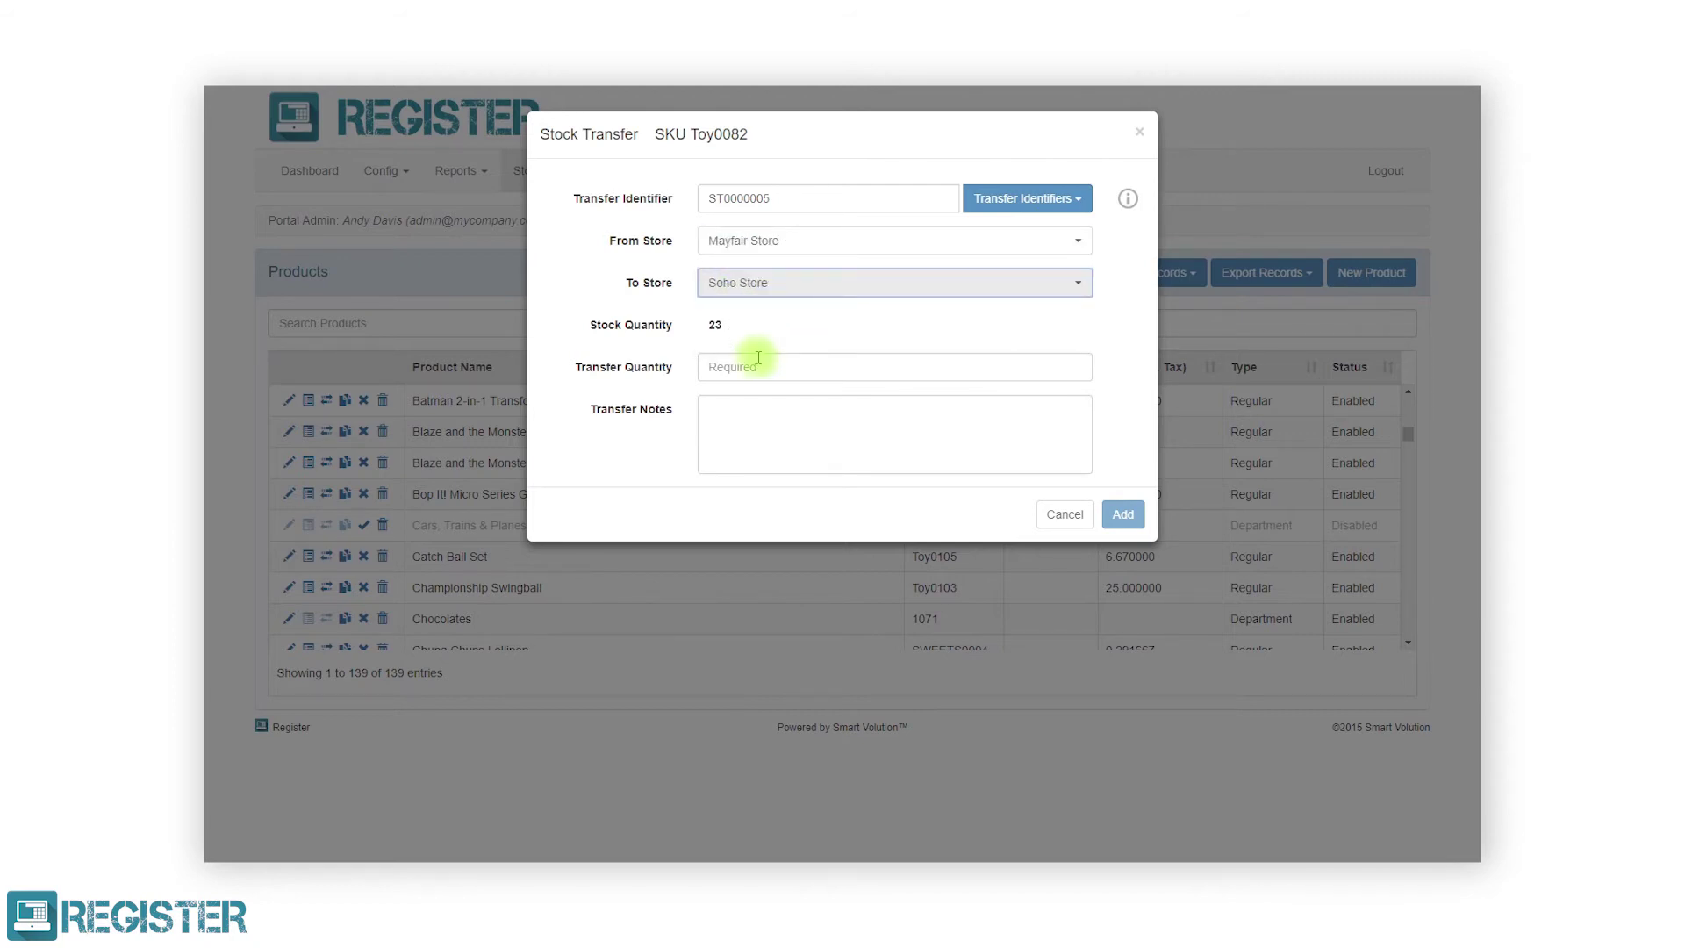
{"action": "left_click", "coordinate": [758, 363]}
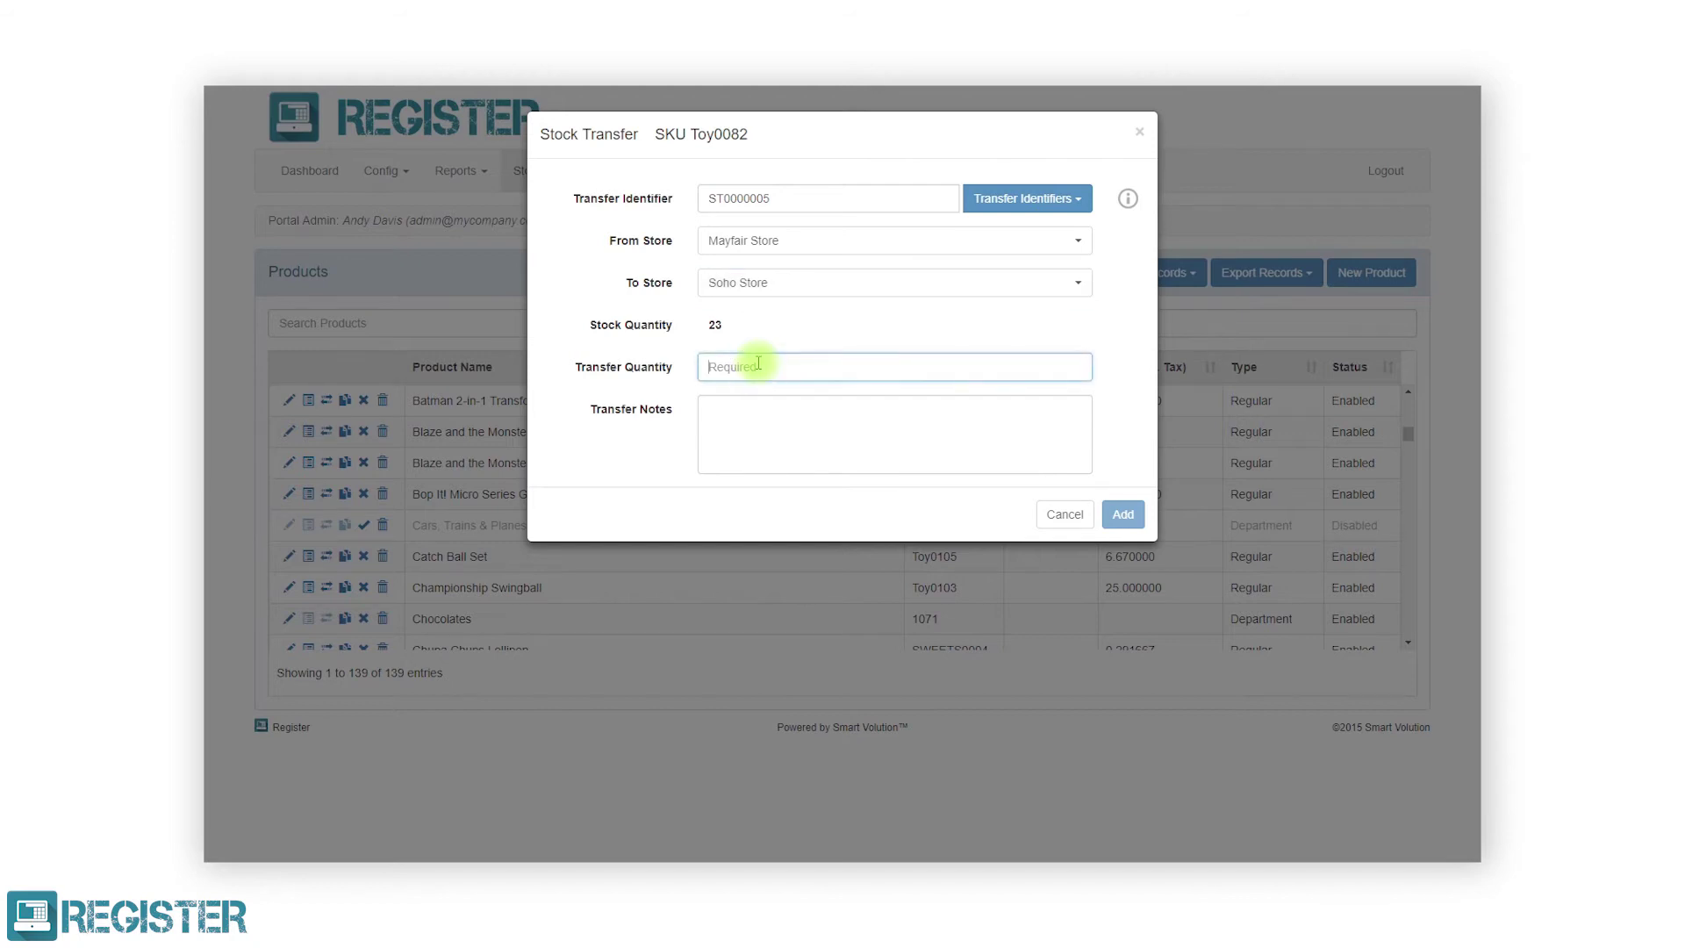
{"action": "type", "text": "5"}
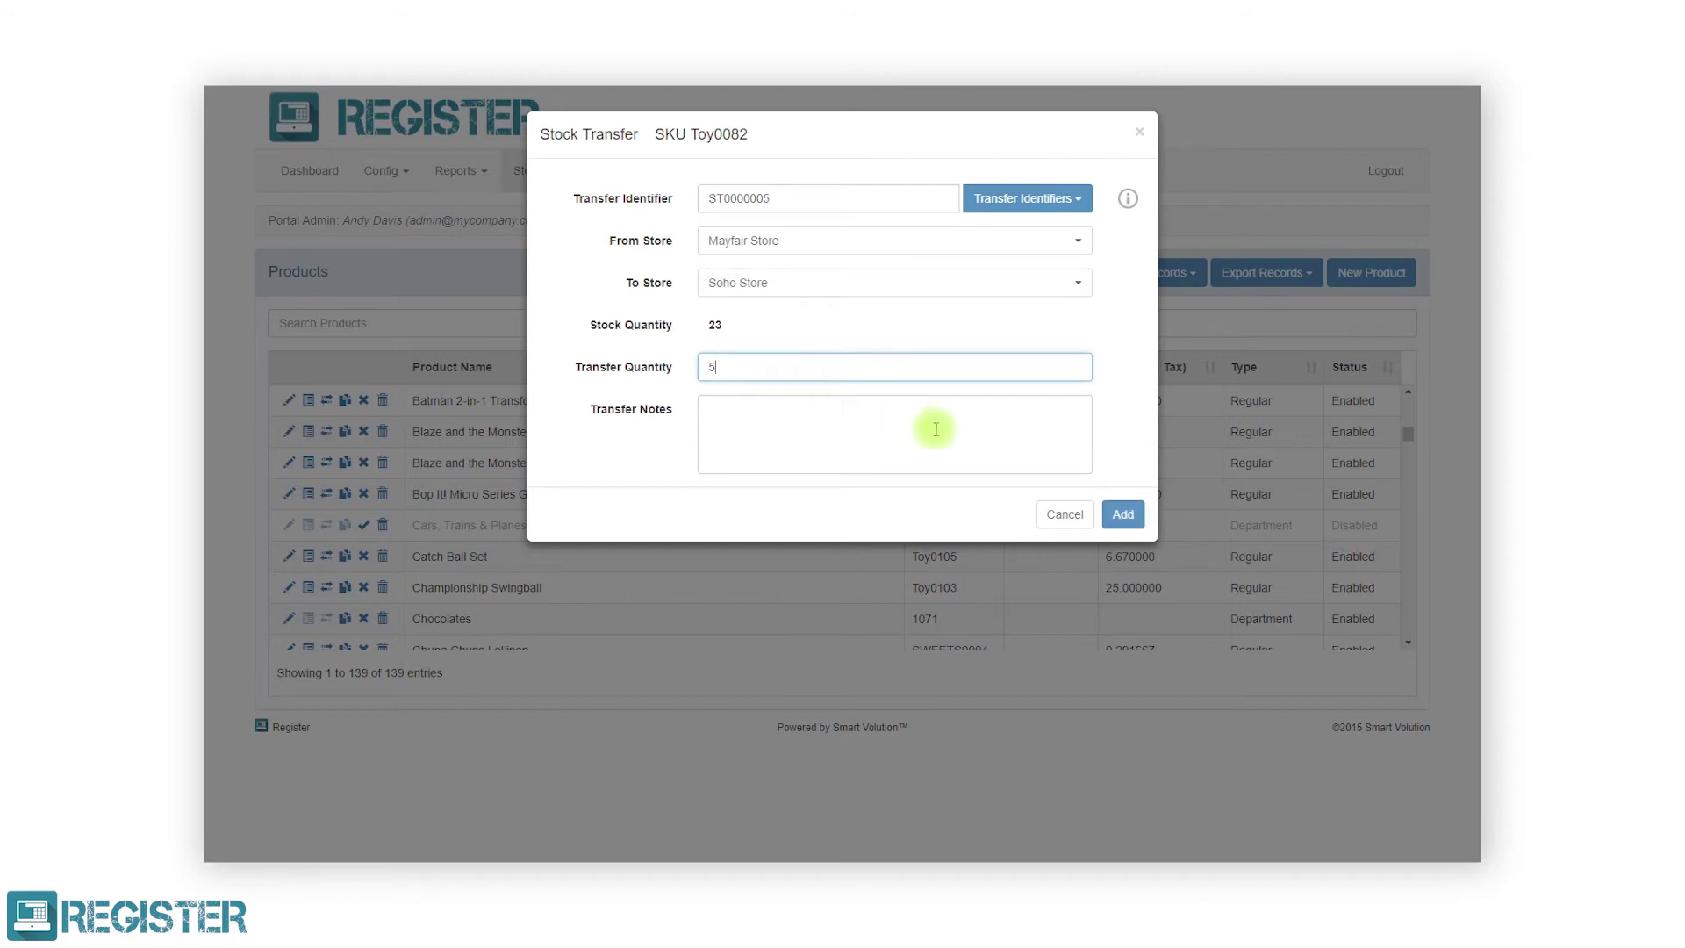
{"action": "left_click", "coordinate": [1124, 518]}
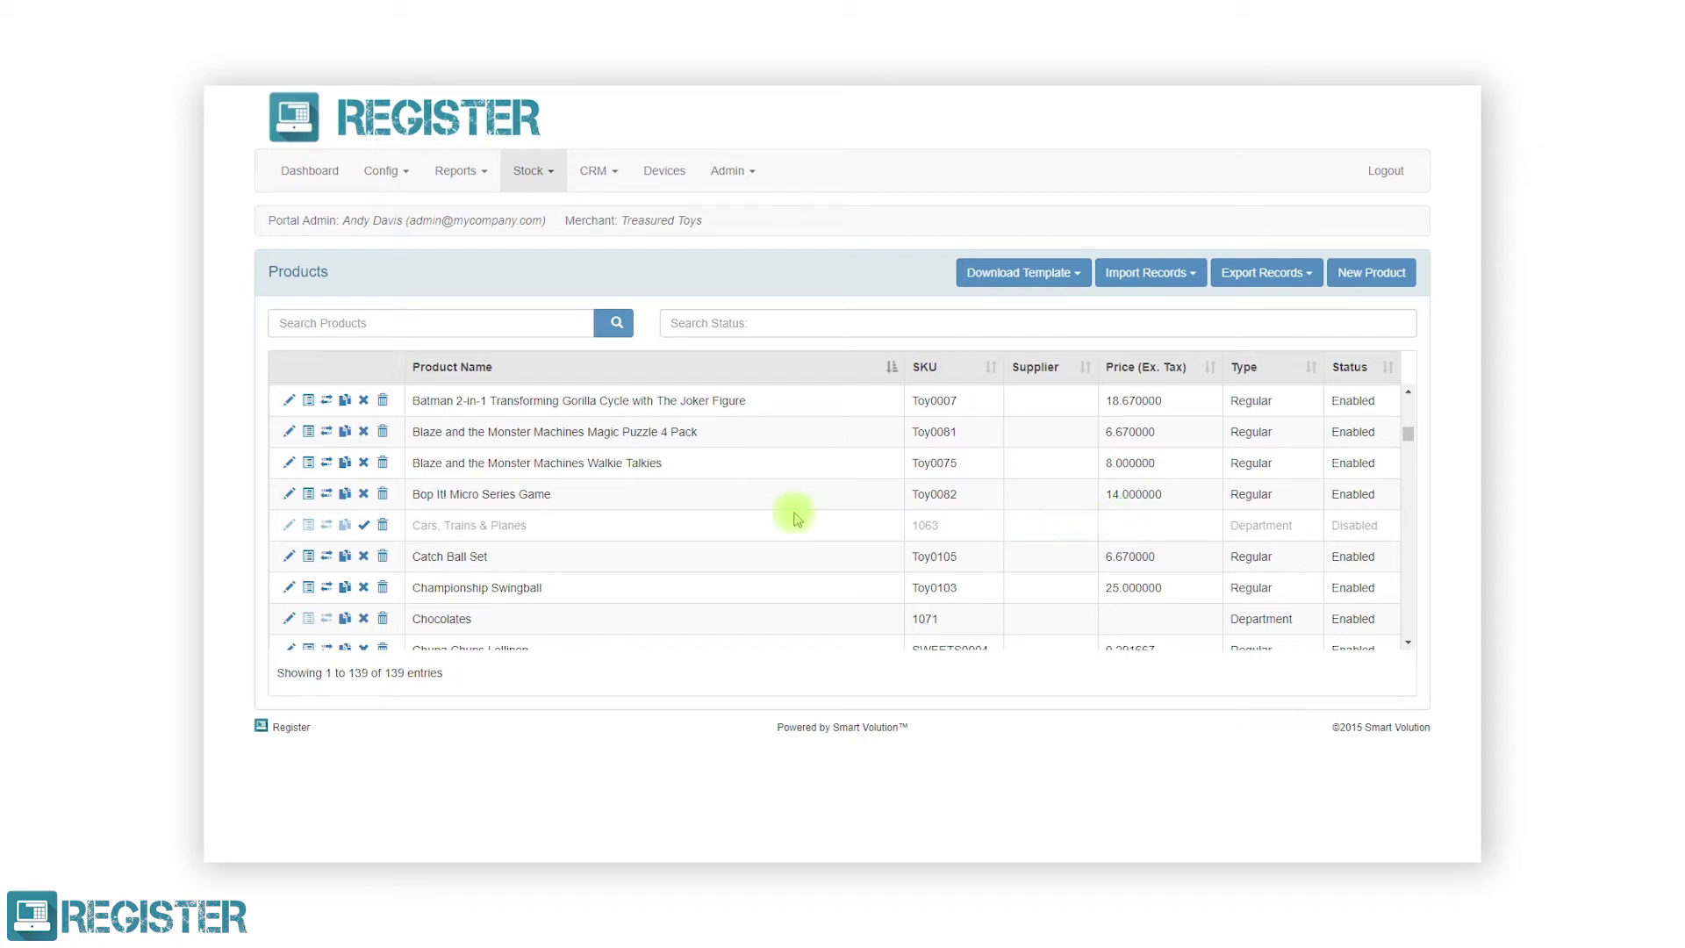
Duplicate Chupa Chups Lollipop as 'Chupa Chups Cola Lollipop' with SKU SWEETS0005 and save it.
{"action": "scroll", "coordinate": [653, 500], "scroll_direction": "down", "scroll_amount": 1}
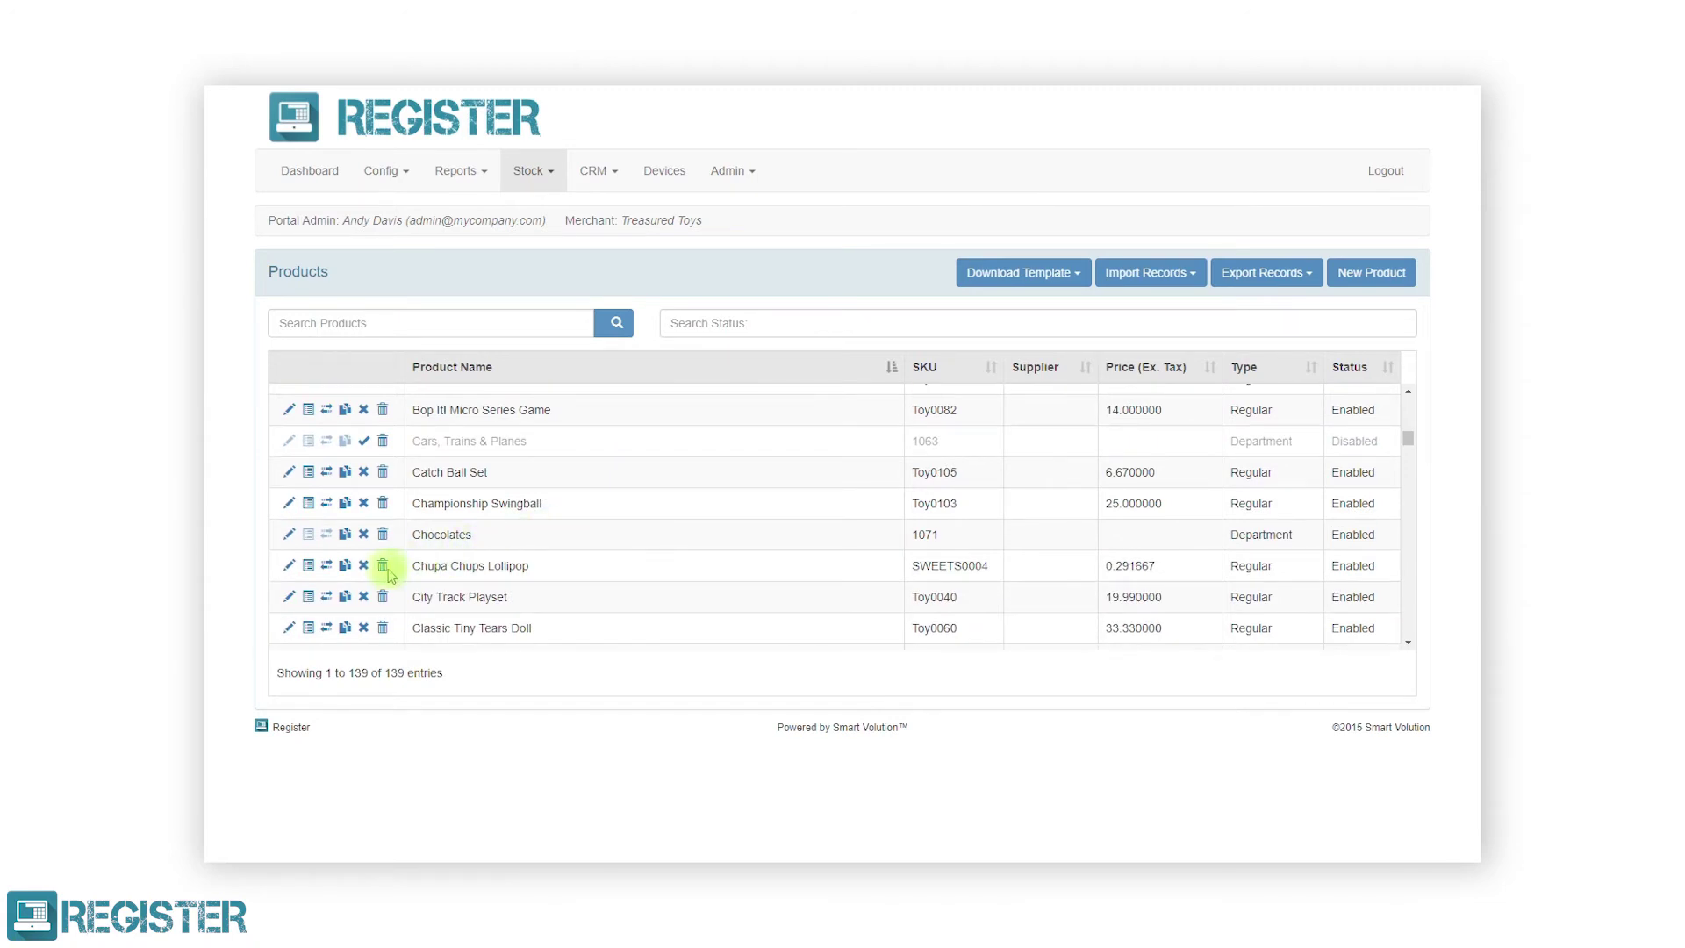
{"action": "left_click", "coordinate": [346, 568]}
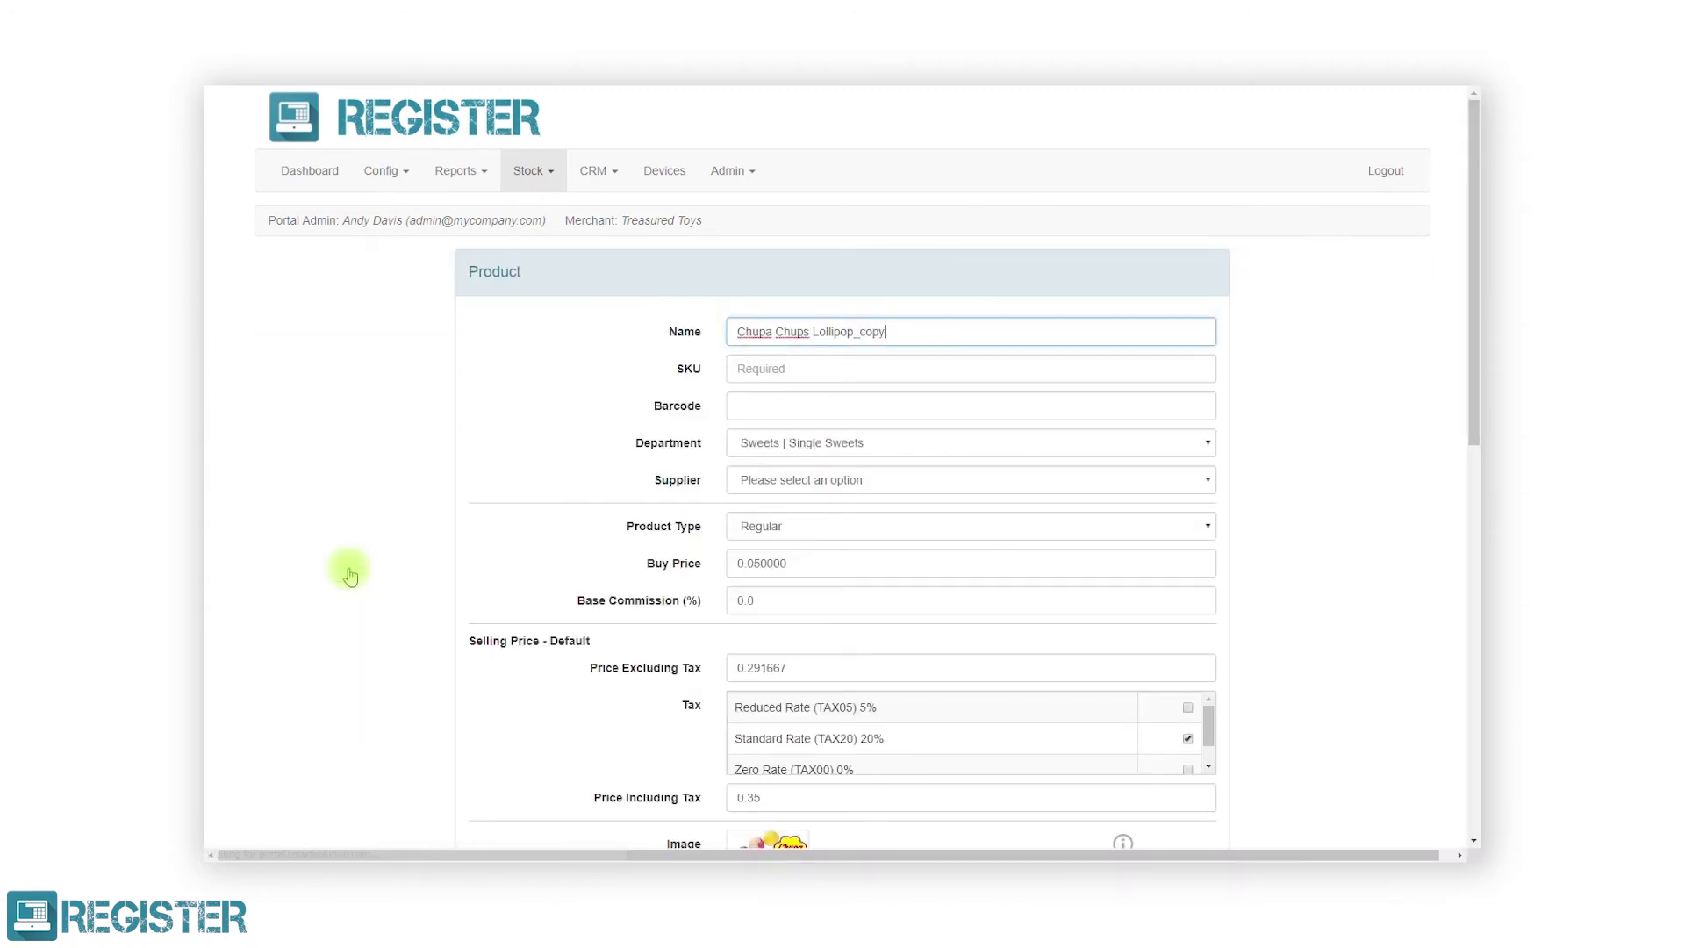
{"action": "key", "text": "BackSpace"}
{"action": "key", "text": "BackSpace"}
{"action": "key", "text": "BackSpace"}
{"action": "key", "text": "BackSpace"}
{"action": "key", "text": "BackSpace"}
{"action": "left_click", "coordinate": [814, 331]}
{"action": "type", "text": "Cola"}
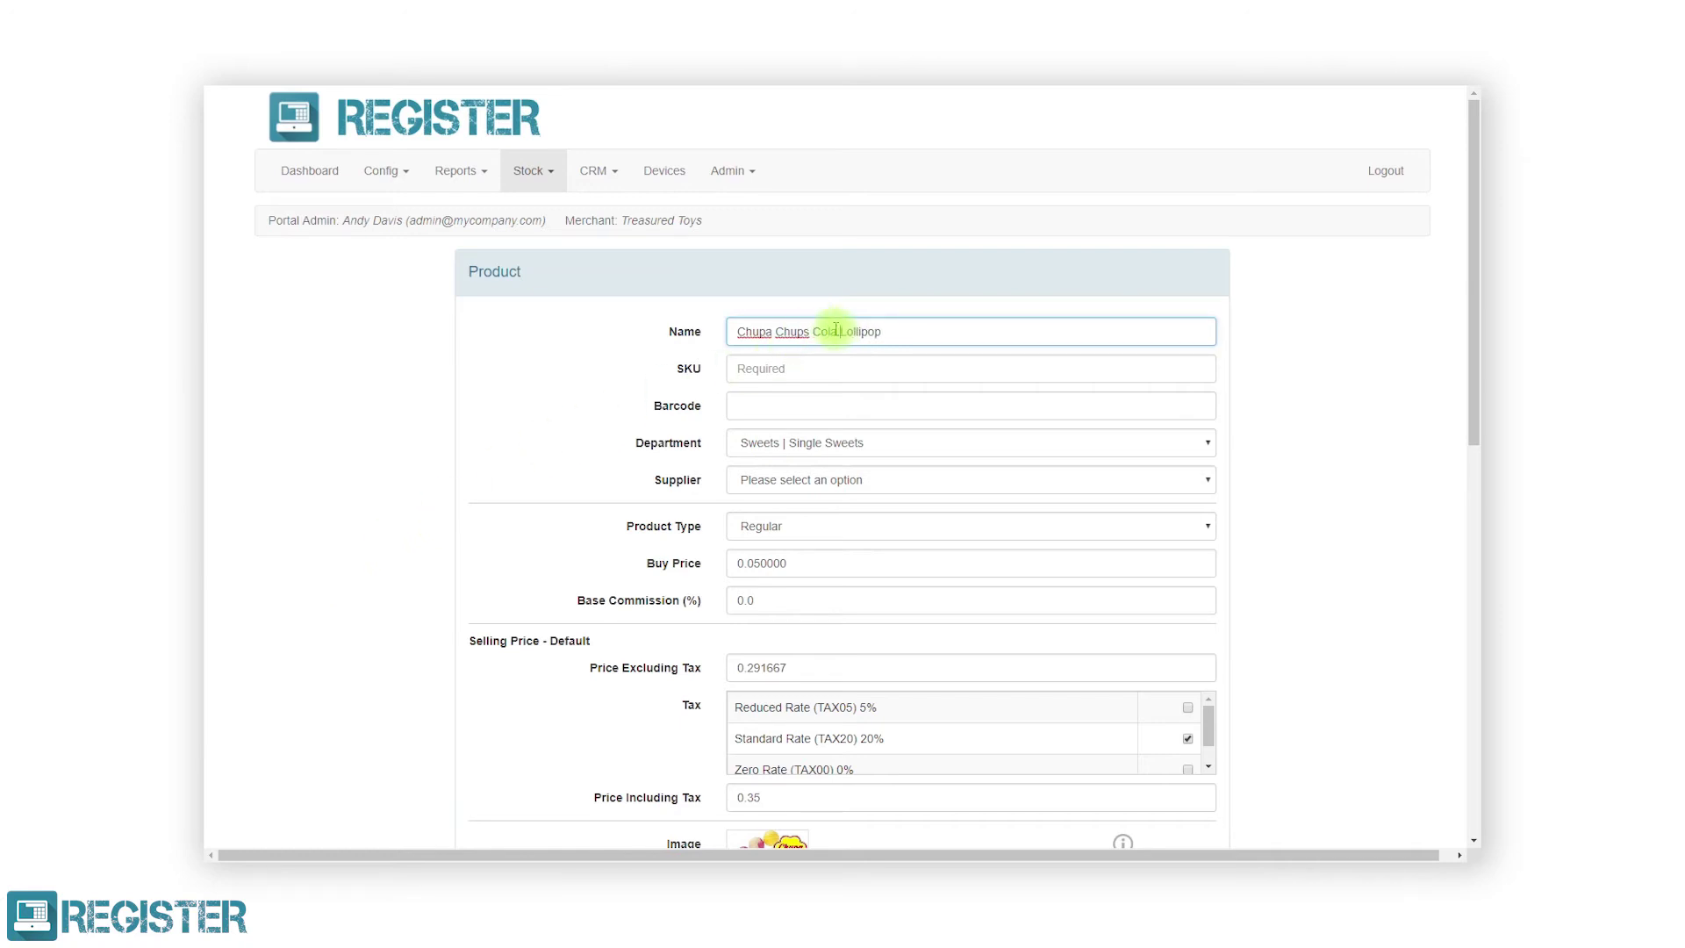
{"action": "left_click", "coordinate": [820, 368]}
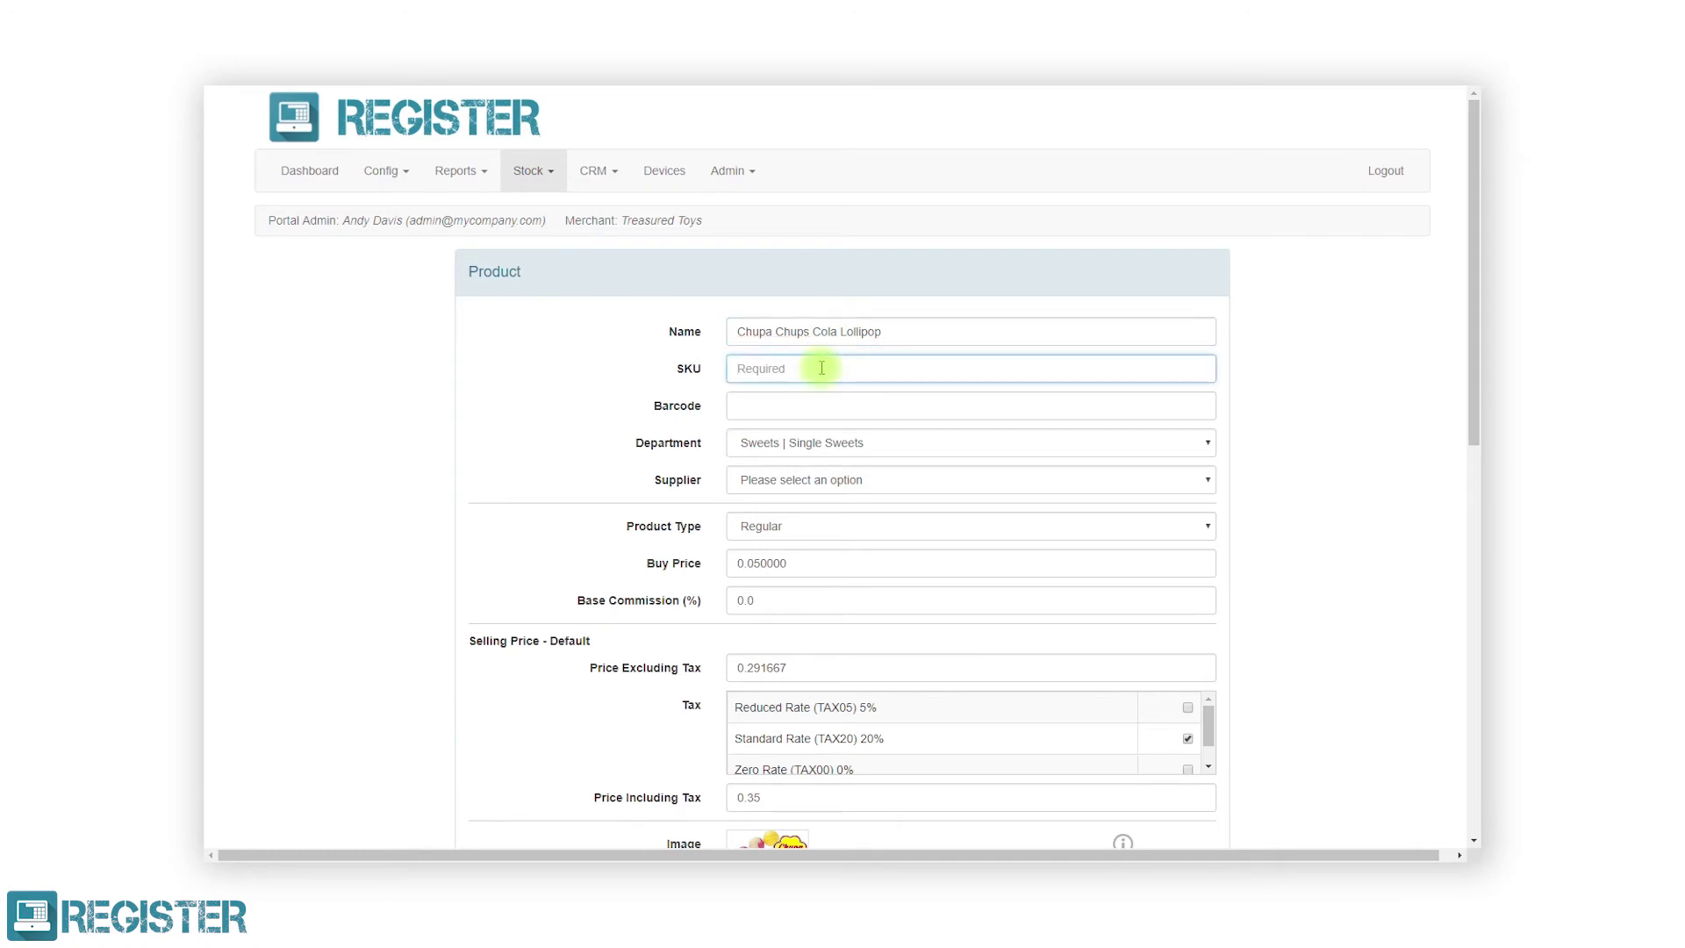
{"action": "type", "text": "SWEETS0005"}
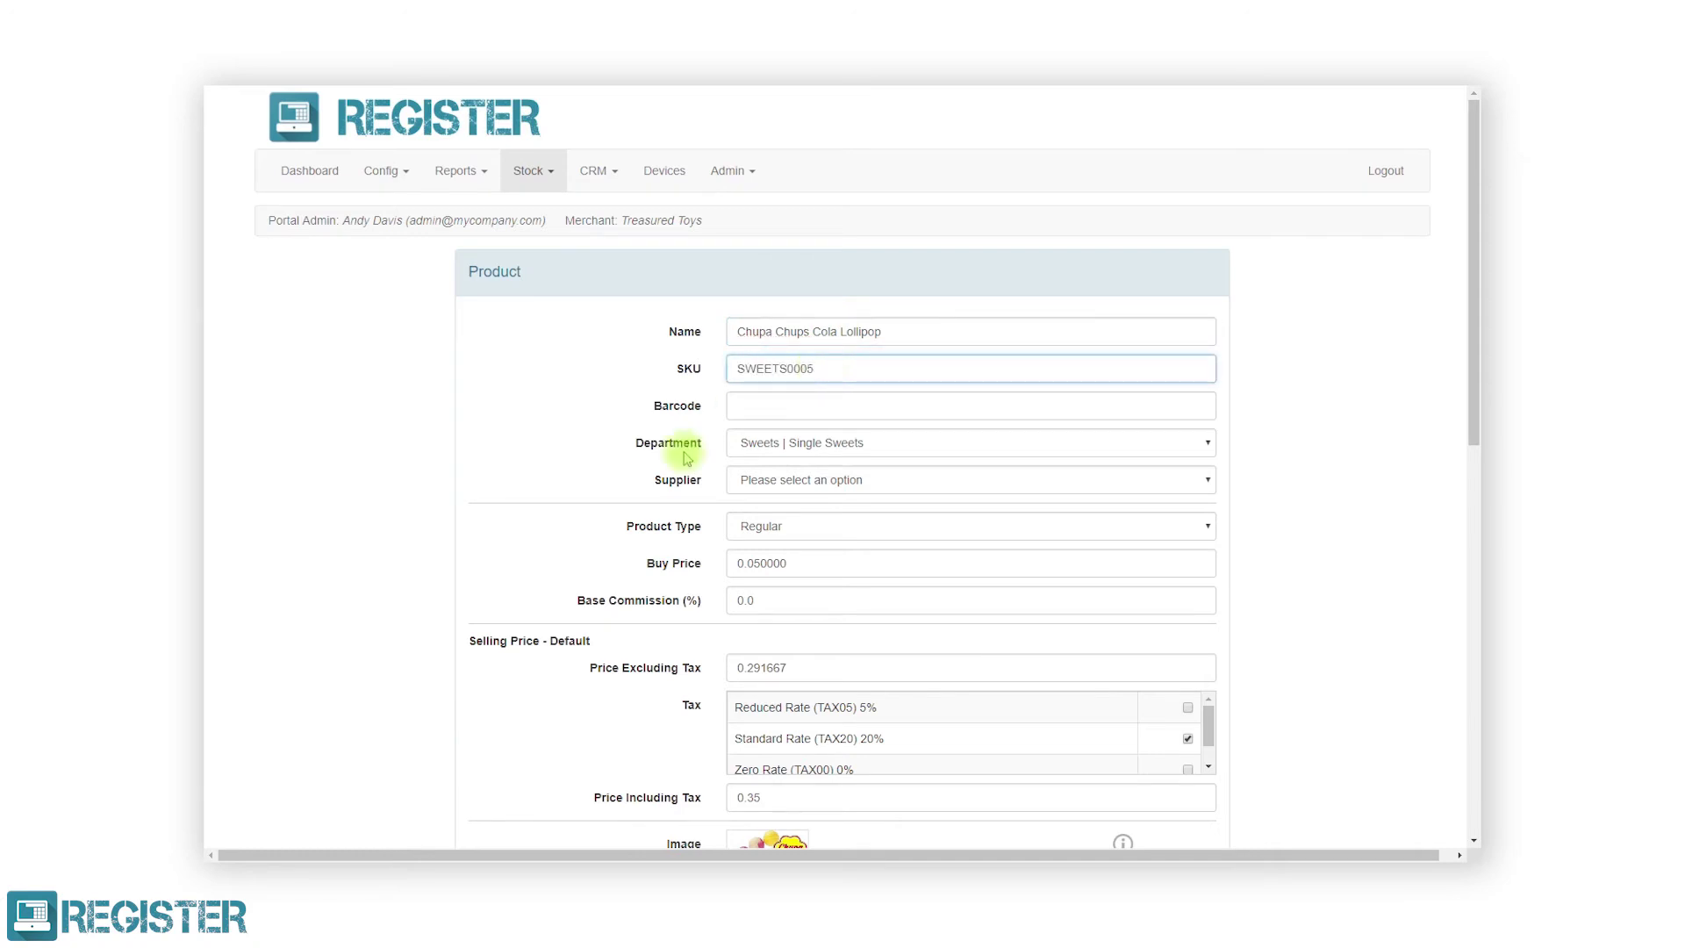
{"action": "scroll", "coordinate": [618, 514], "scroll_direction": "down", "scroll_amount": 6}
{"action": "scroll", "coordinate": [621, 514], "scroll_direction": "down", "scroll_amount": 4}
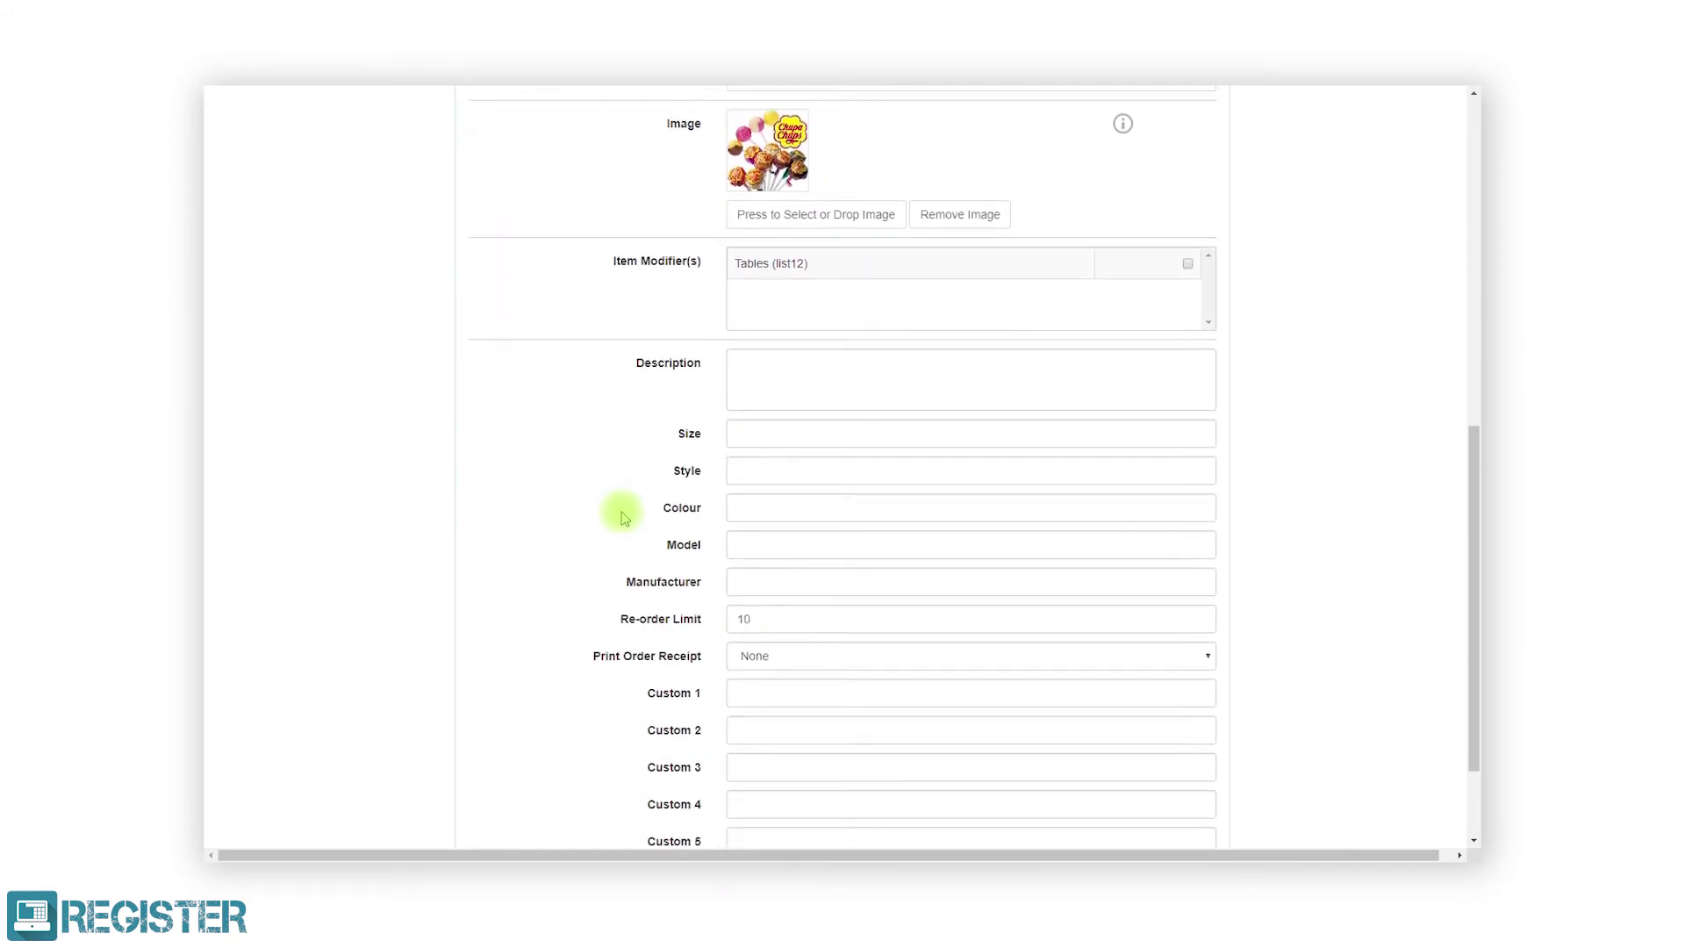
{"action": "left_click", "coordinate": [1194, 807]}
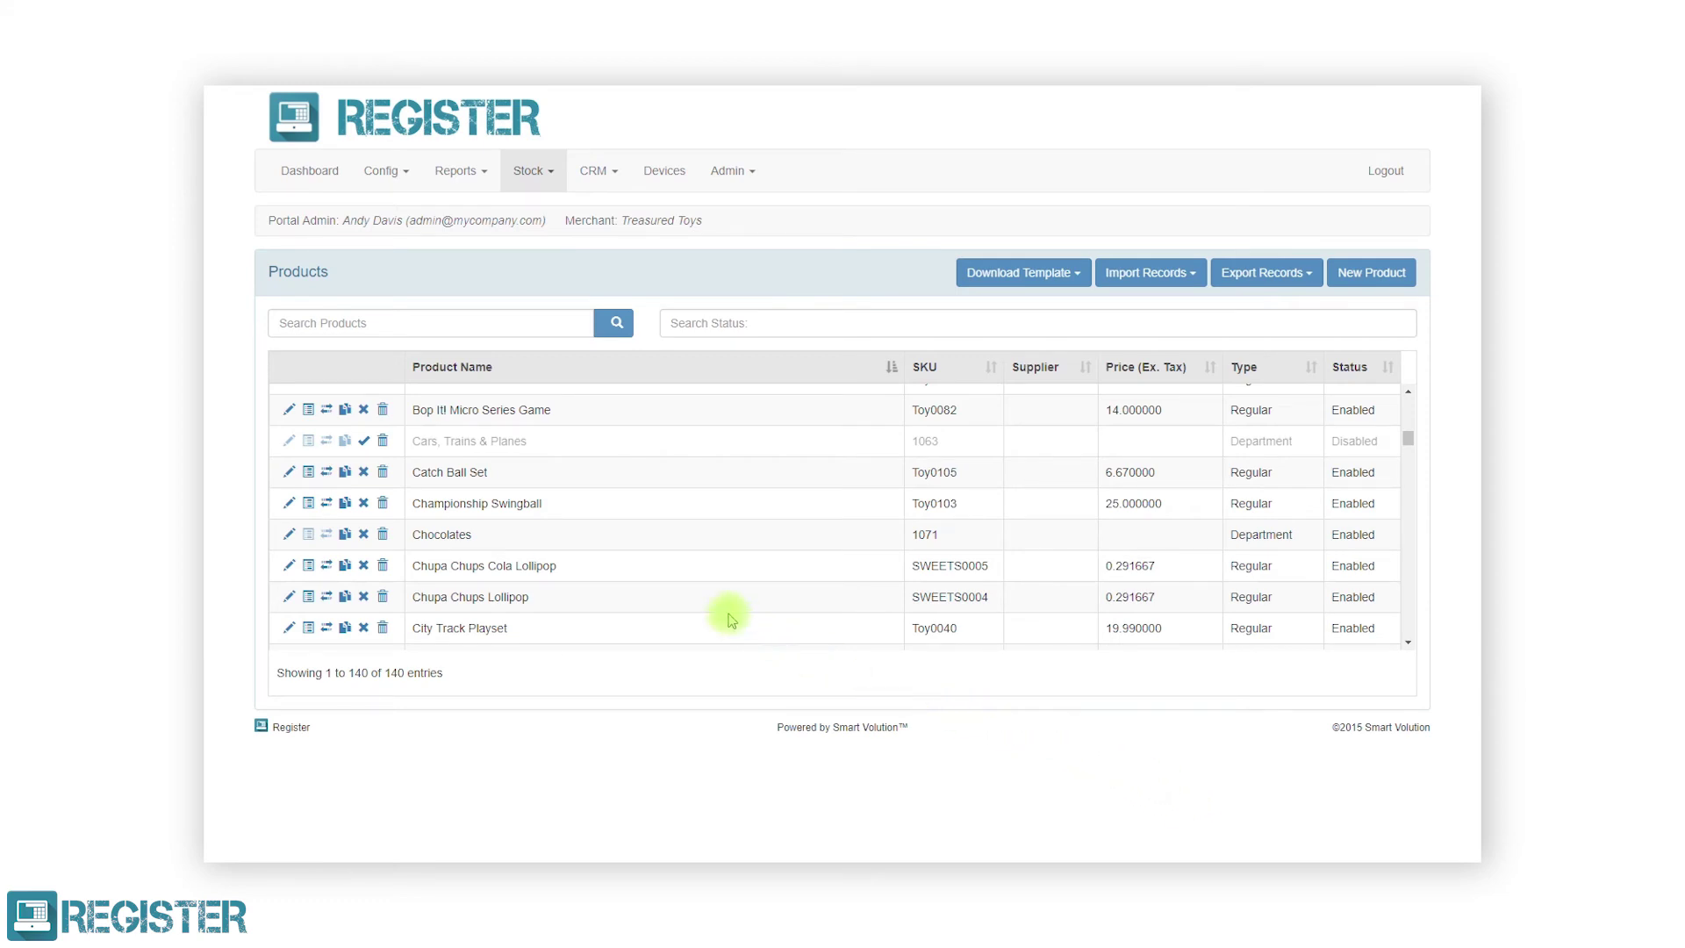
{"action": "left_click", "coordinate": [364, 502]}
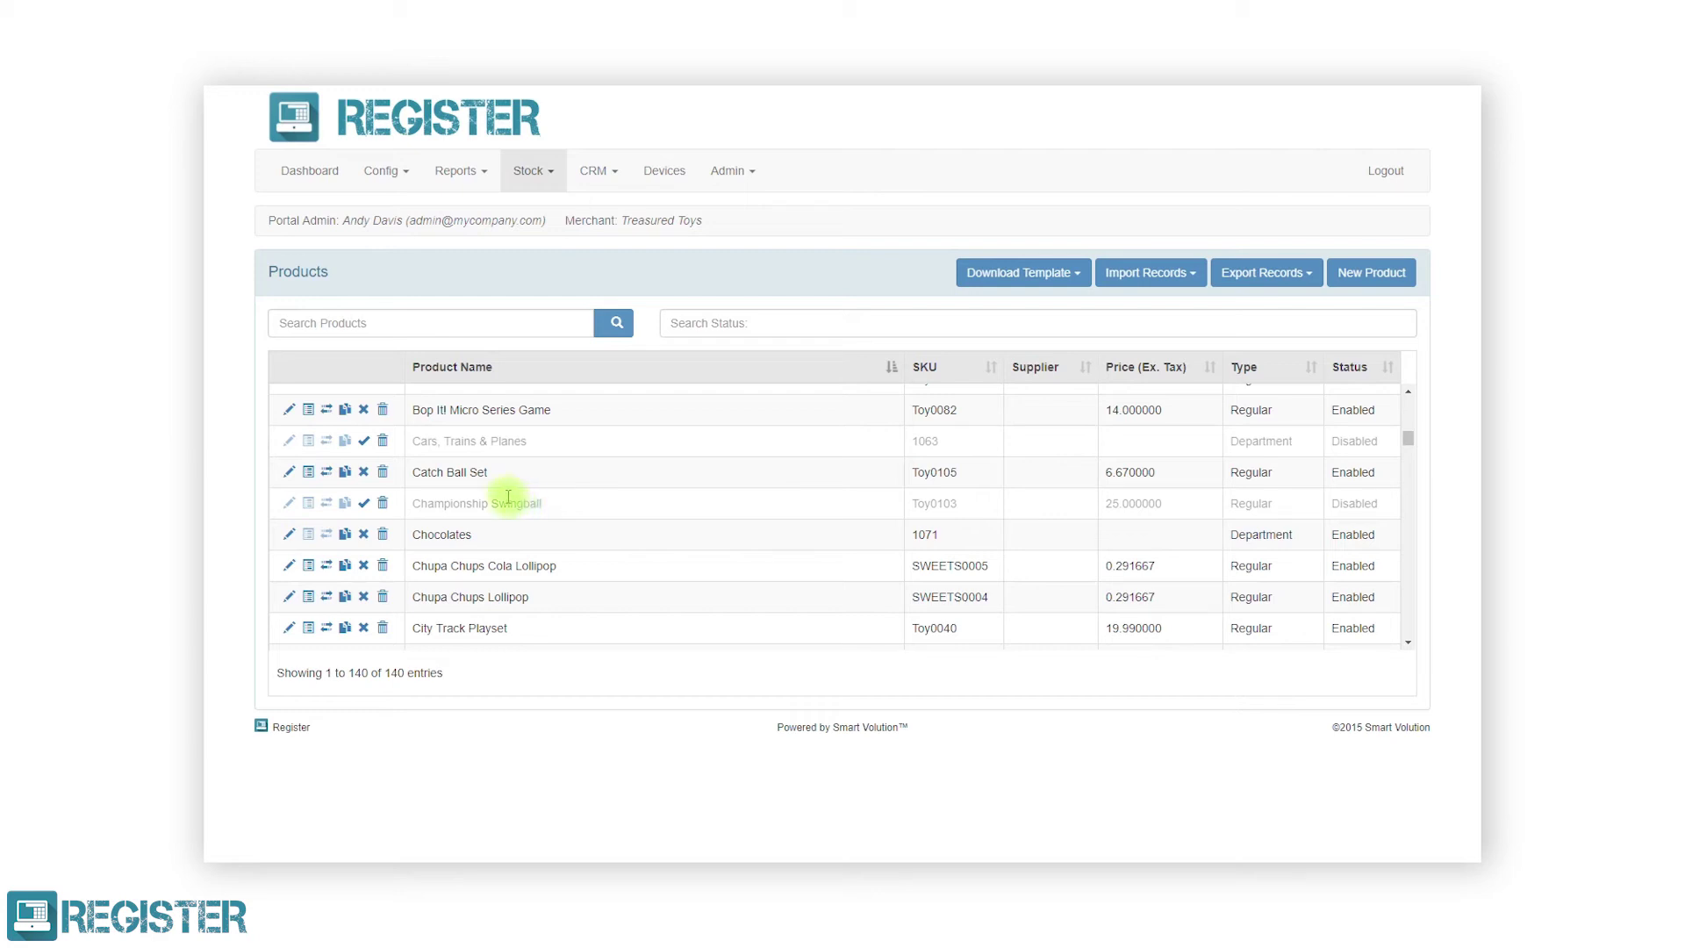
{"action": "left_click", "coordinate": [365, 504]}
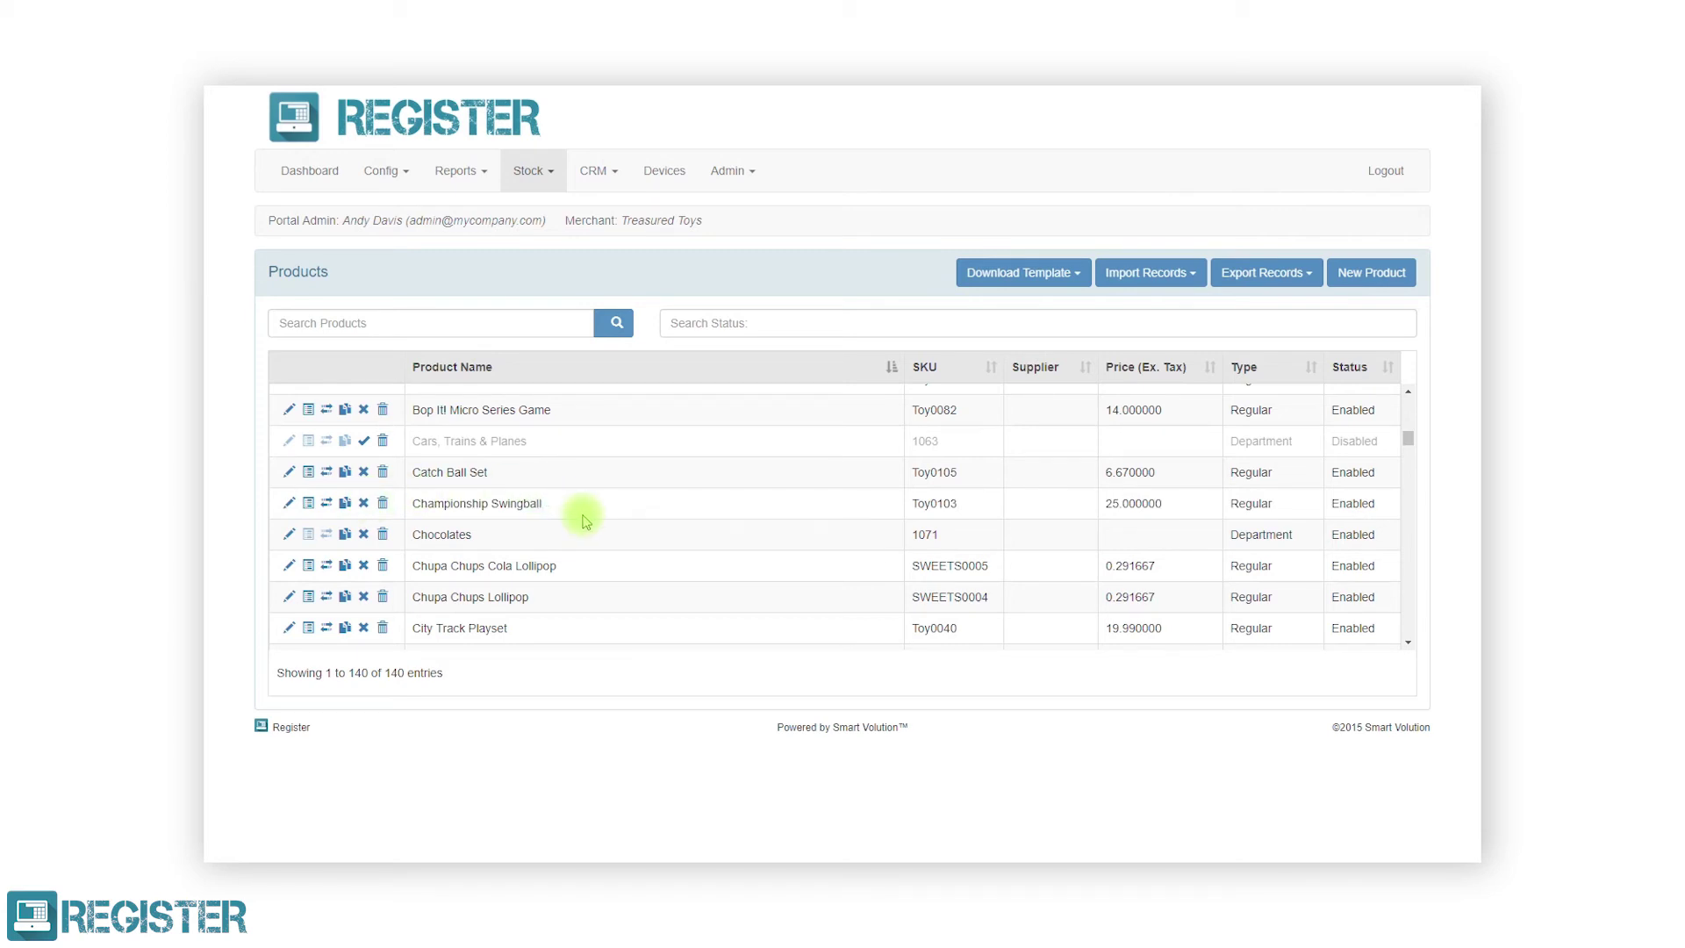
{"action": "scroll", "coordinate": [585, 522], "scroll_direction": "down", "scroll_amount": 1}
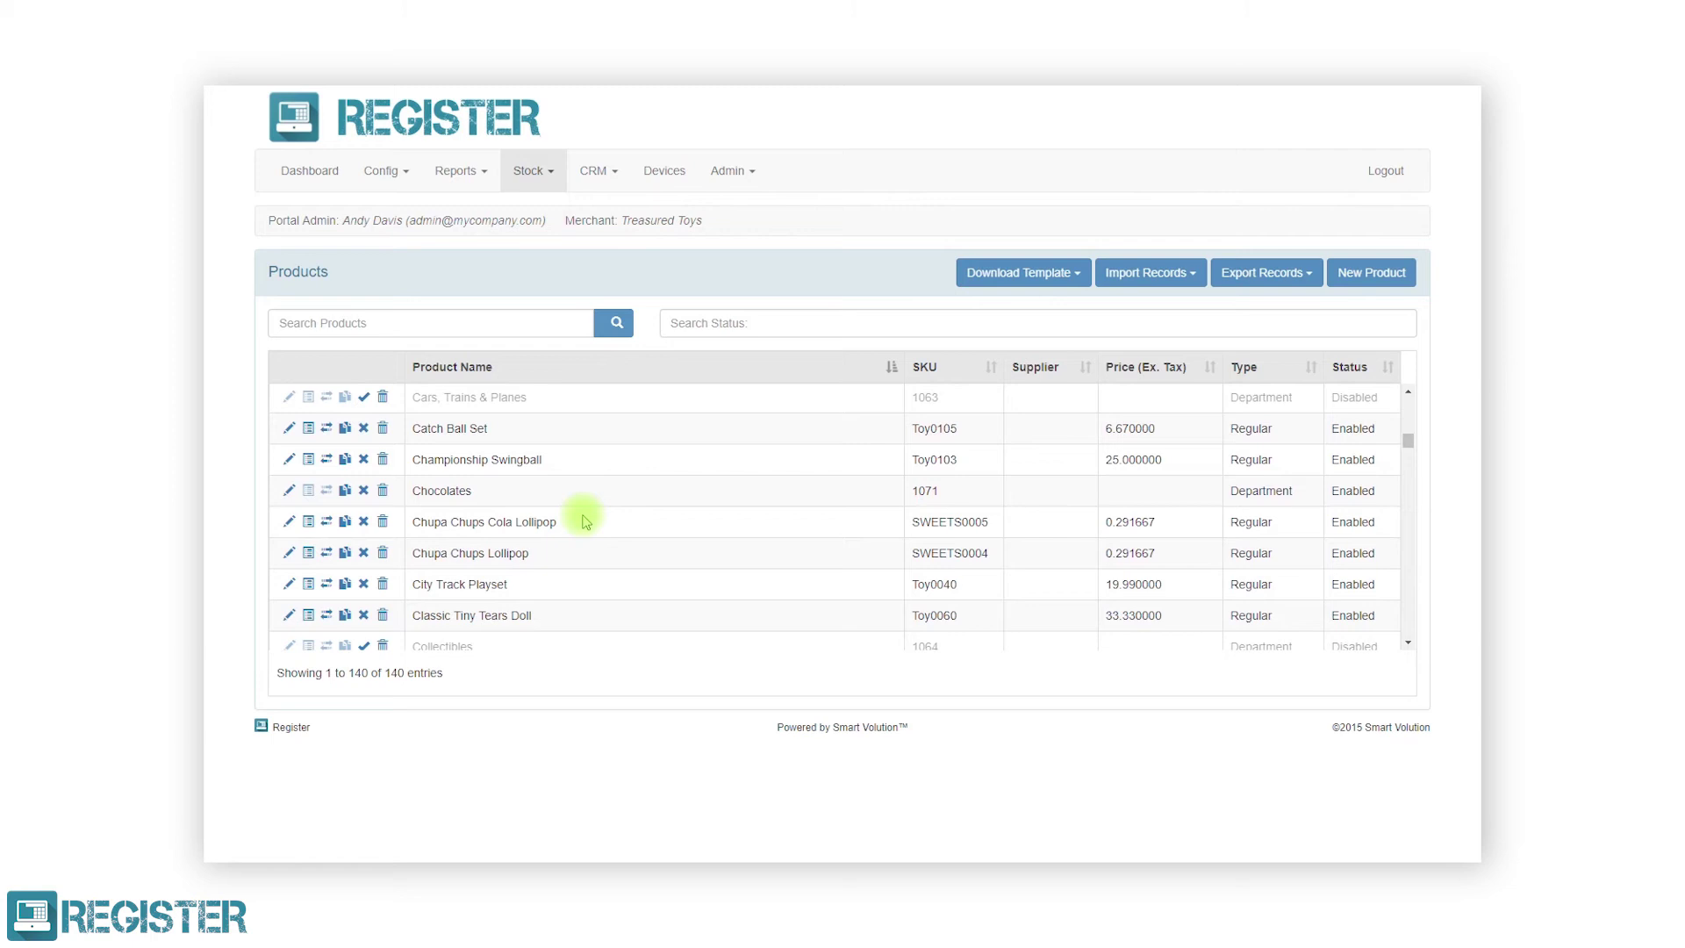
Delete the Crayola Paint Maker product (Toy0037), confirming with Yes.
{"action": "scroll", "coordinate": [586, 522], "scroll_direction": "down", "scroll_amount": 2}
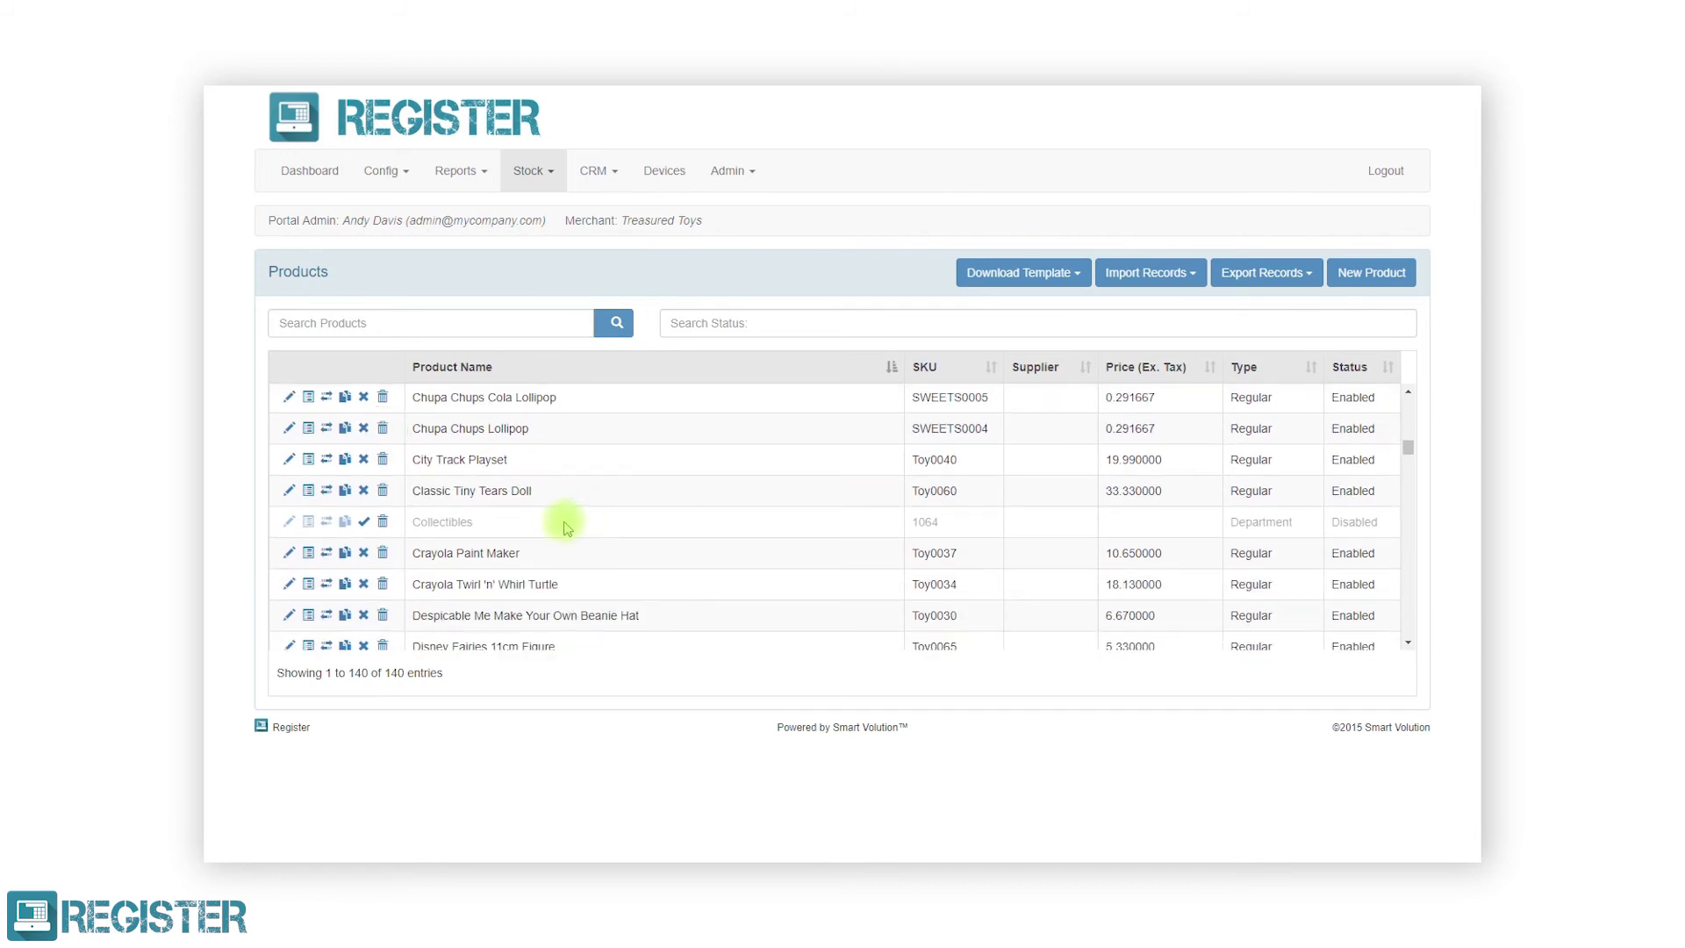
{"action": "scroll", "coordinate": [422, 581], "scroll_direction": "up", "scroll_amount": 1}
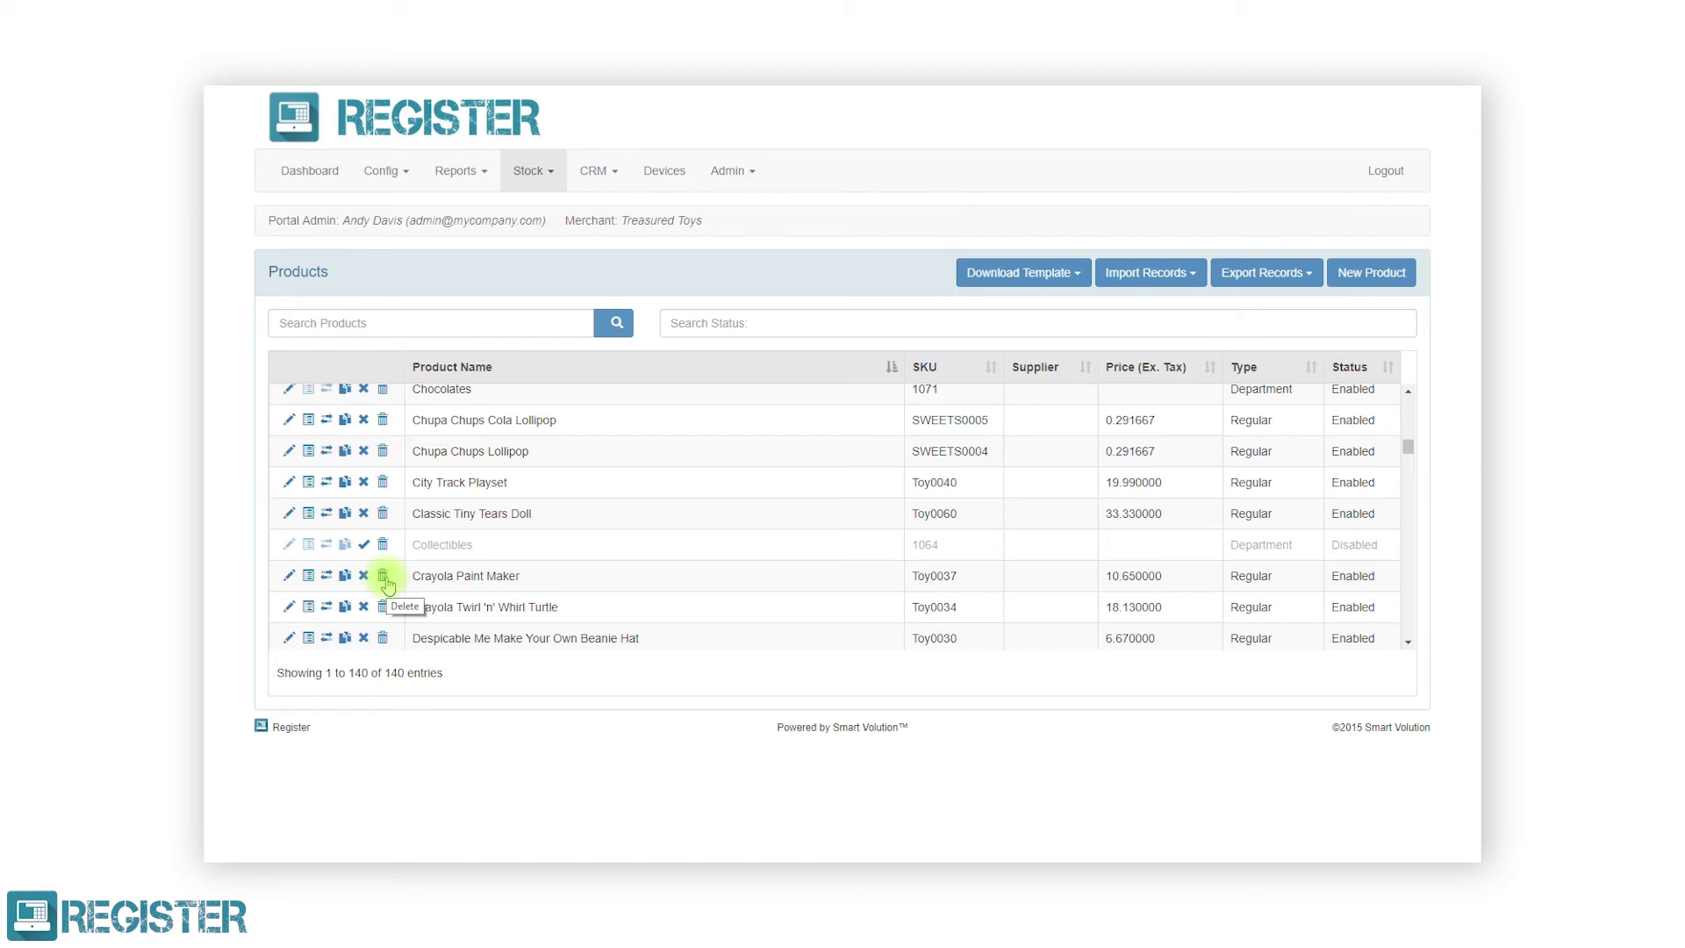
{"action": "left_click", "coordinate": [384, 575]}
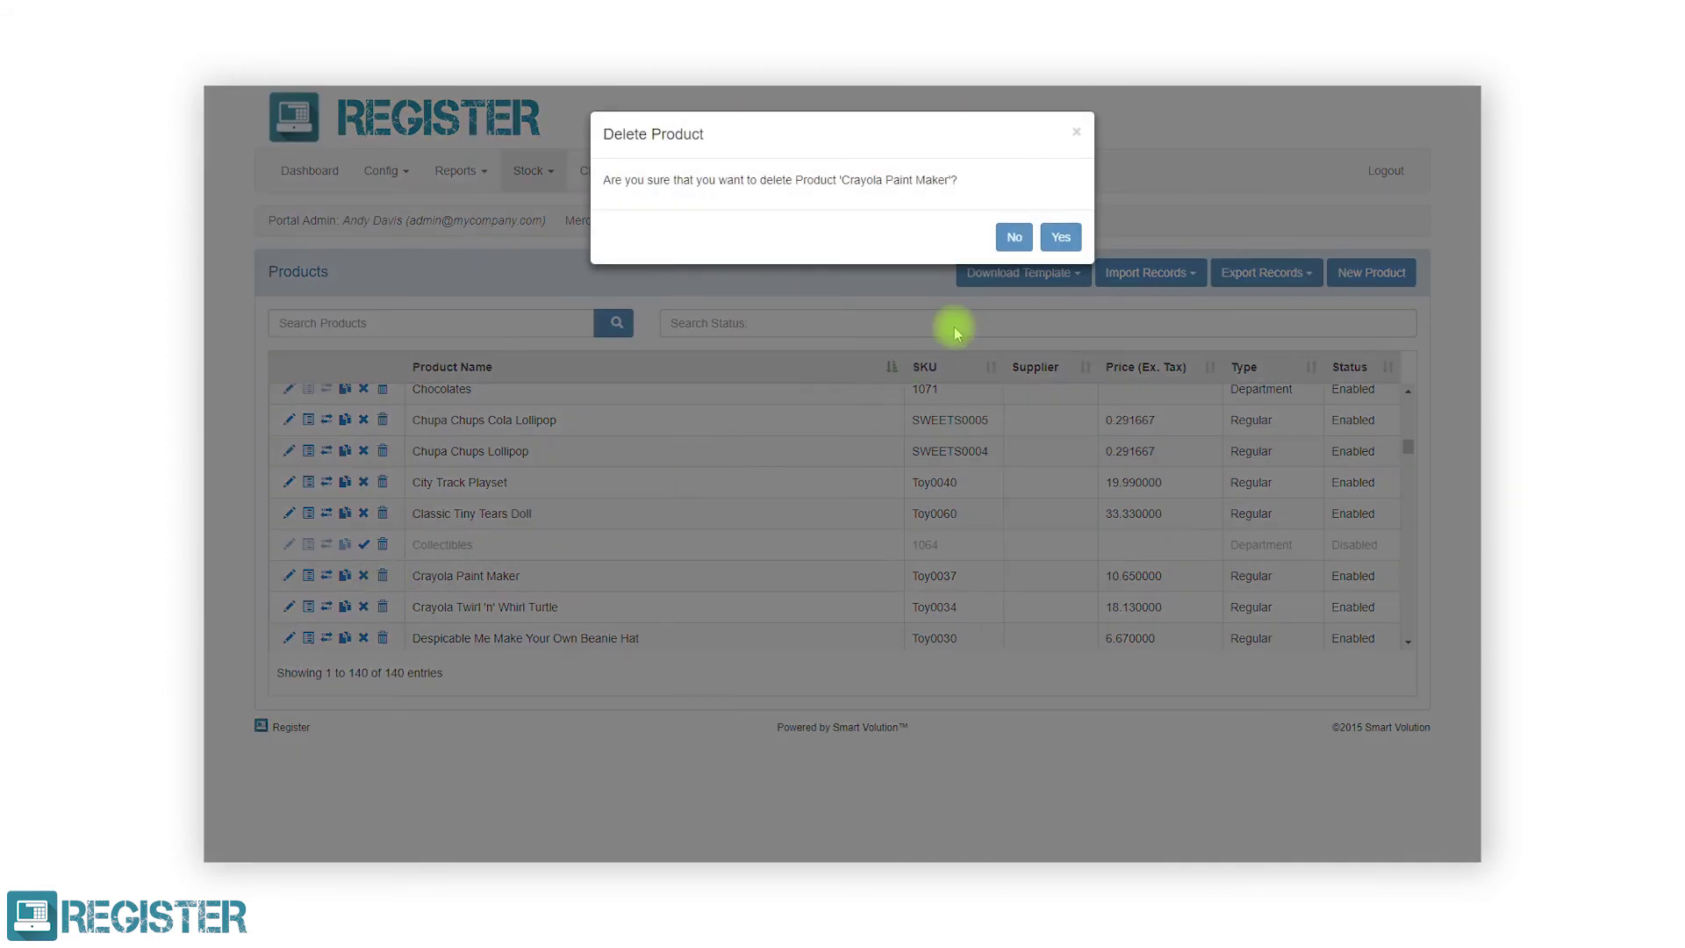
{"action": "left_click", "coordinate": [1060, 237]}
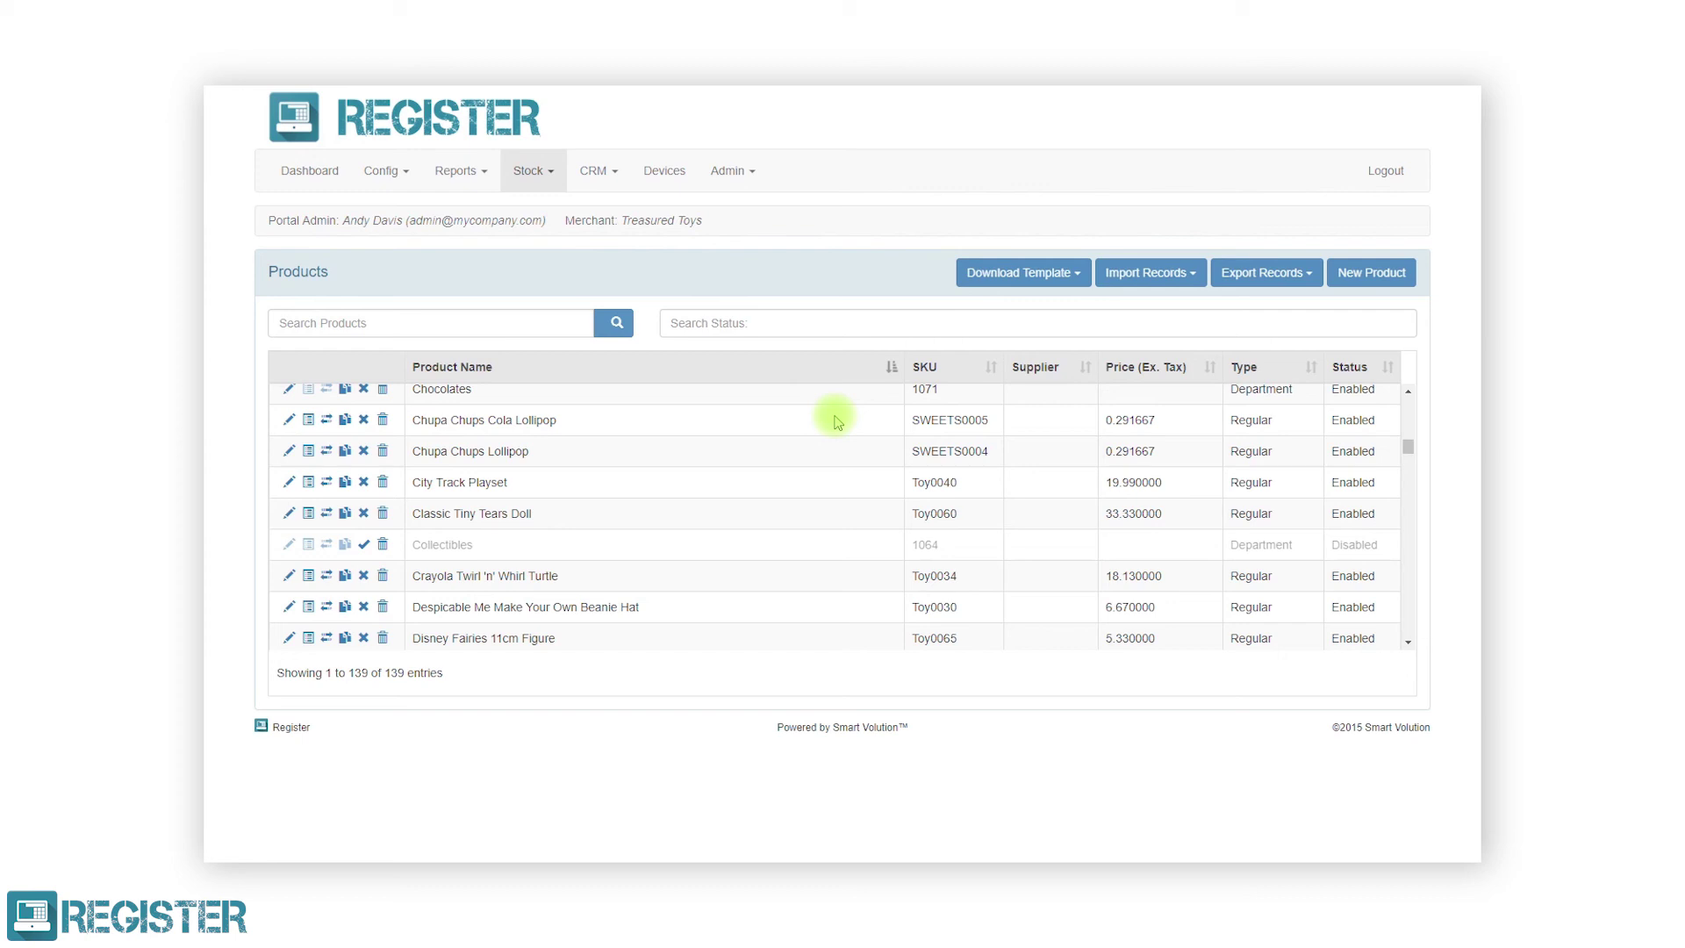
Search the product catalogue for 'lego' to list the 9 LEGO products.
{"action": "left_click", "coordinate": [562, 323]}
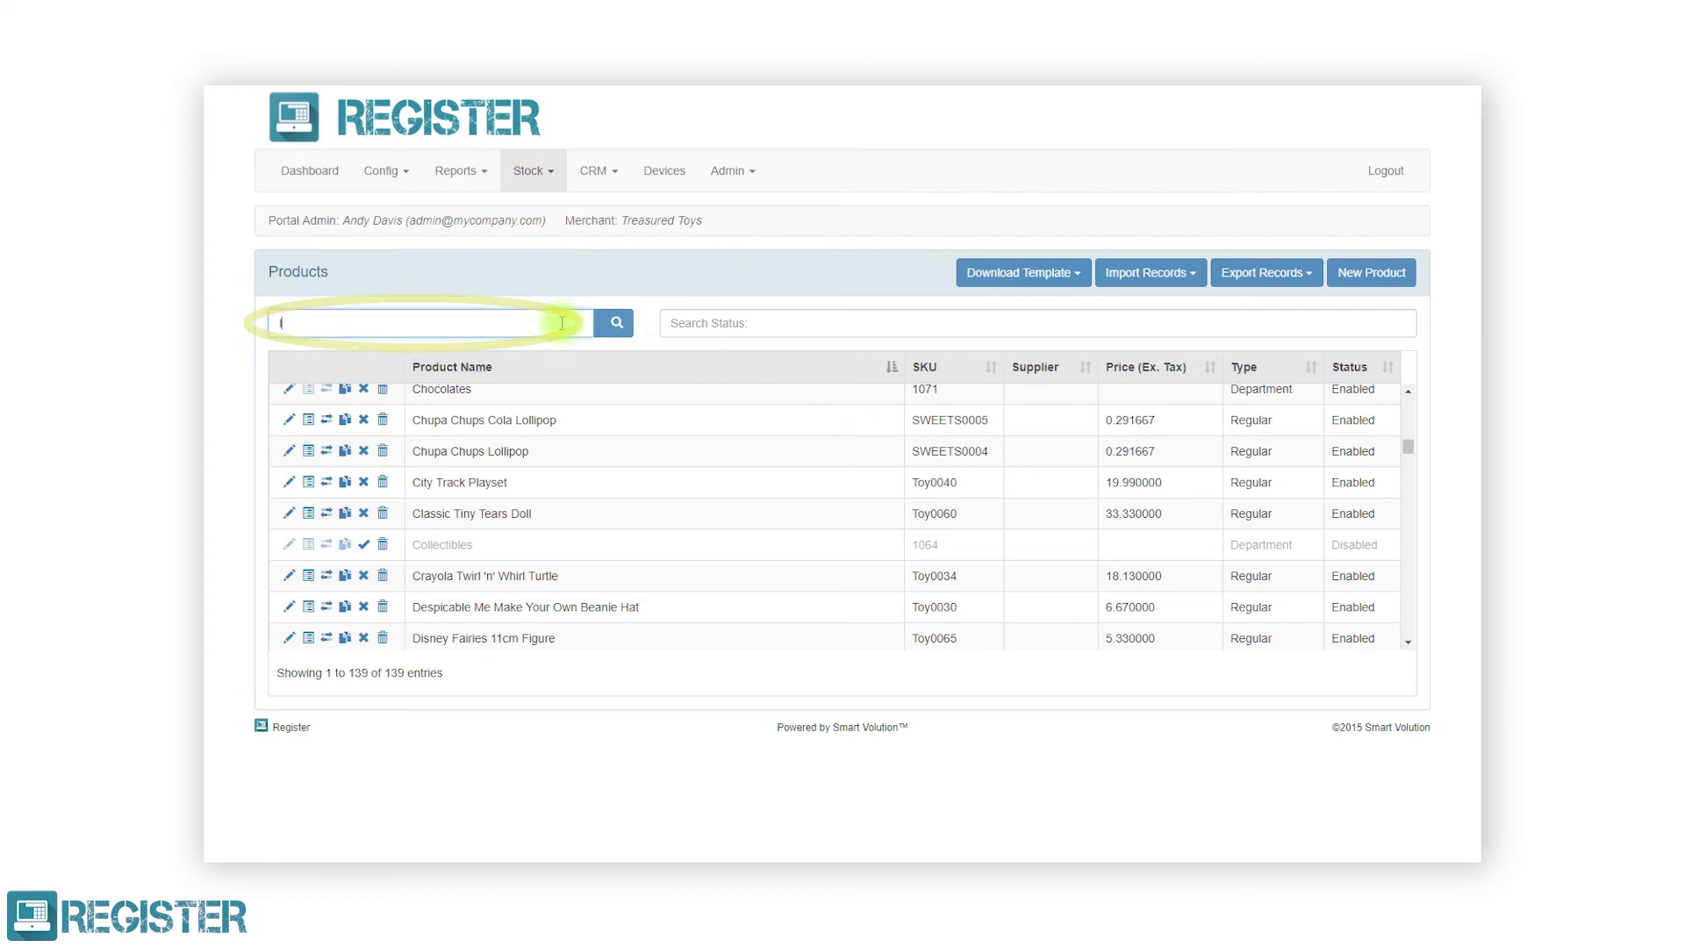
{"action": "type", "text": "lego"}
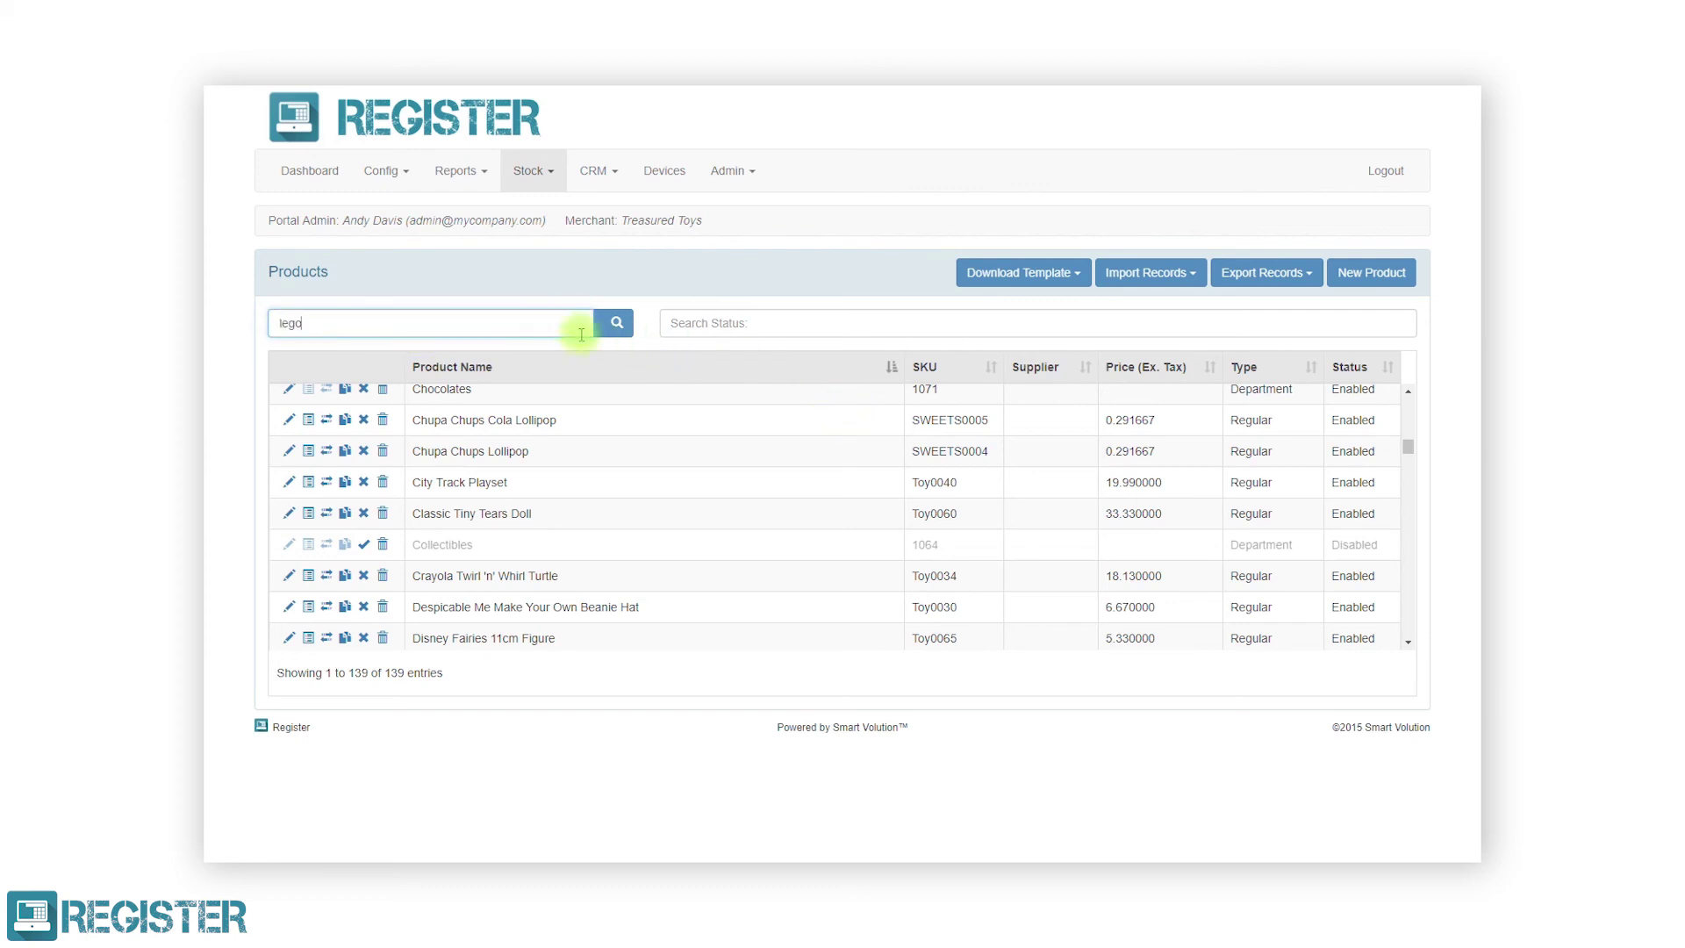
{"action": "left_click", "coordinate": [616, 323]}
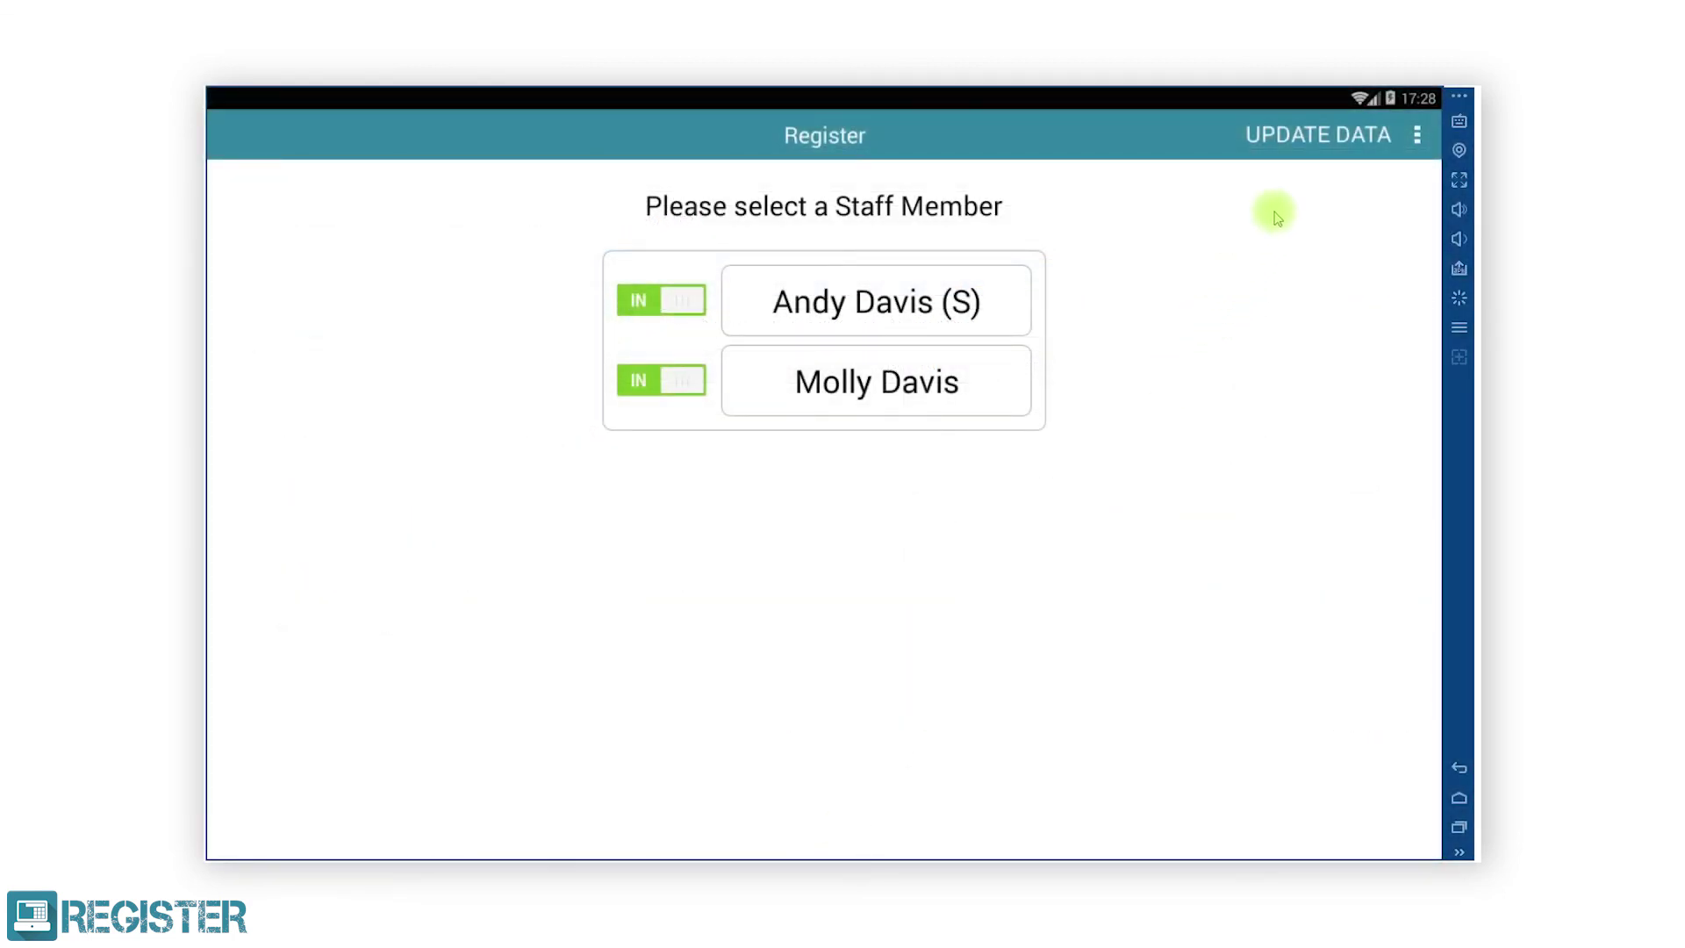
Start an UPDATE DATA sync on the till from the staff selection screen.
{"action": "left_click", "coordinate": [1315, 139]}
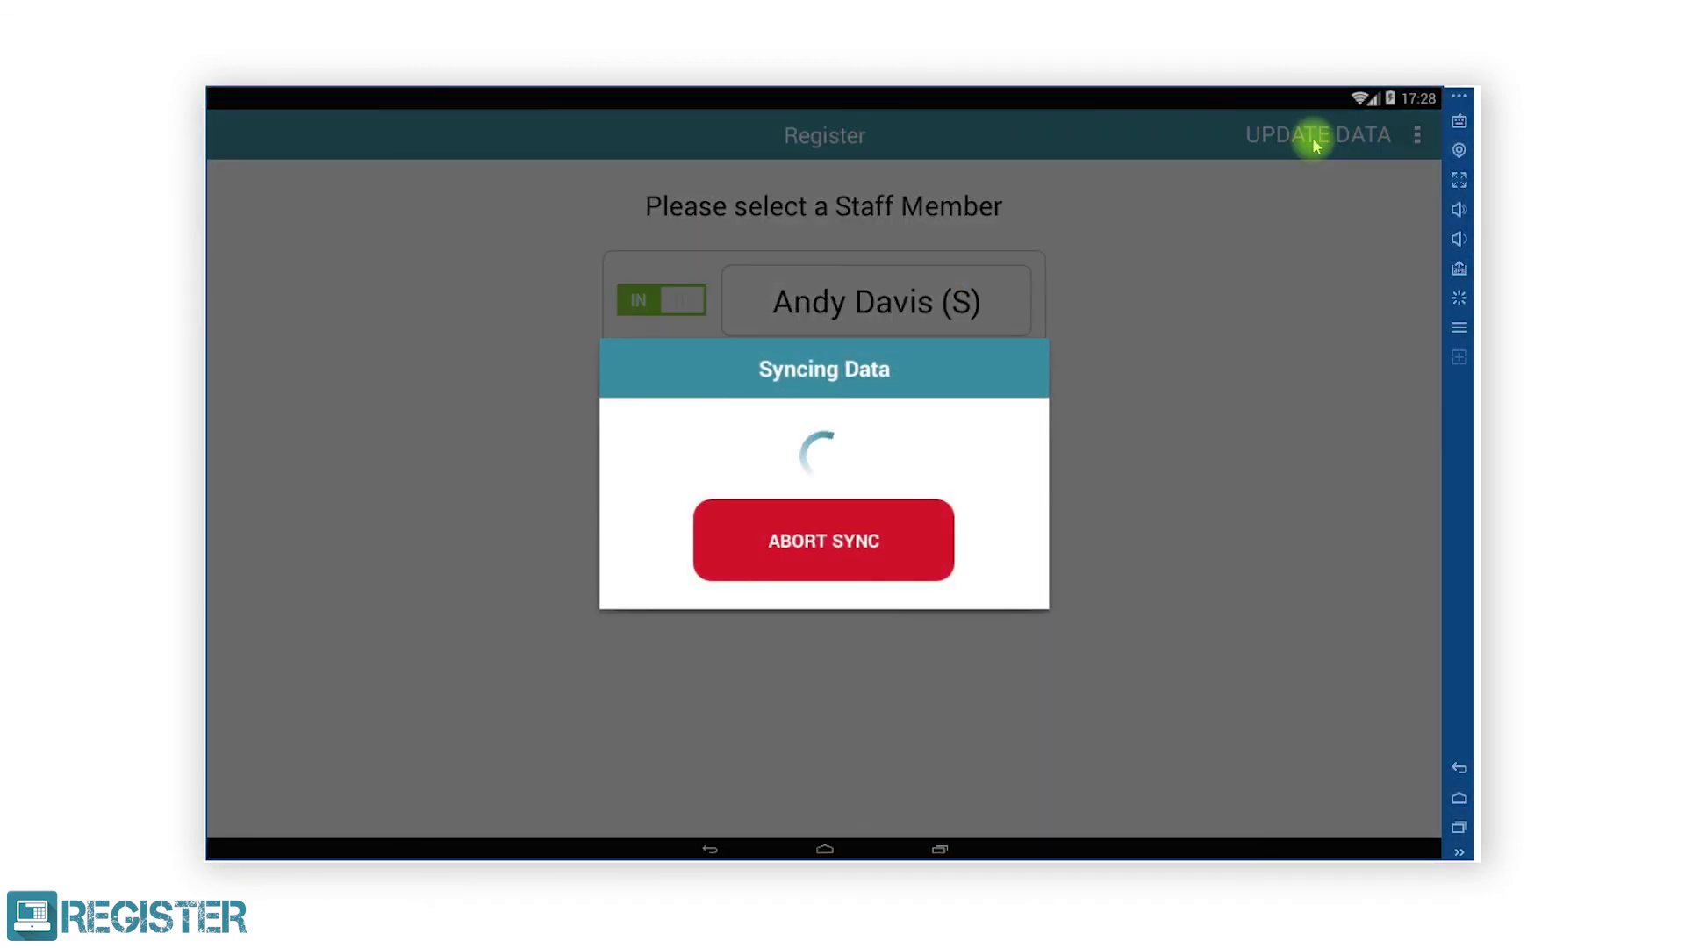